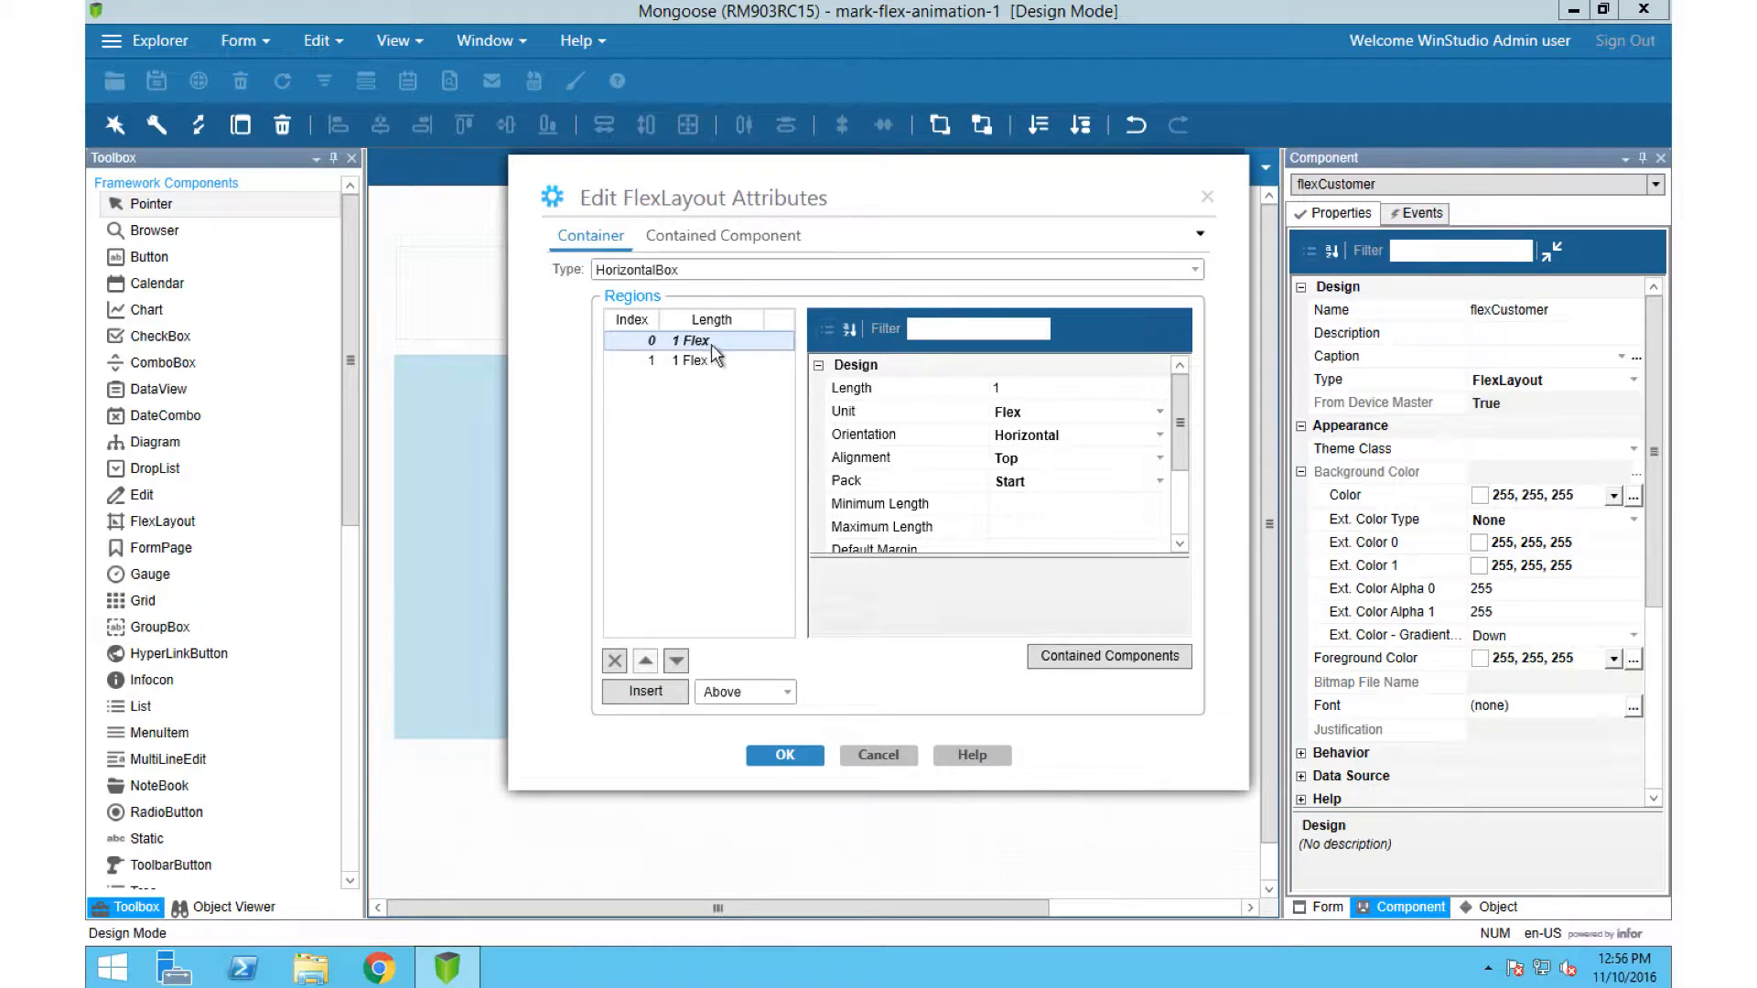
Step: Set the background image of region 0 in the flexCustomer layout to sombra-cust-a1.jpg
drag(1181, 432, 1197, 690)
click(1162, 467)
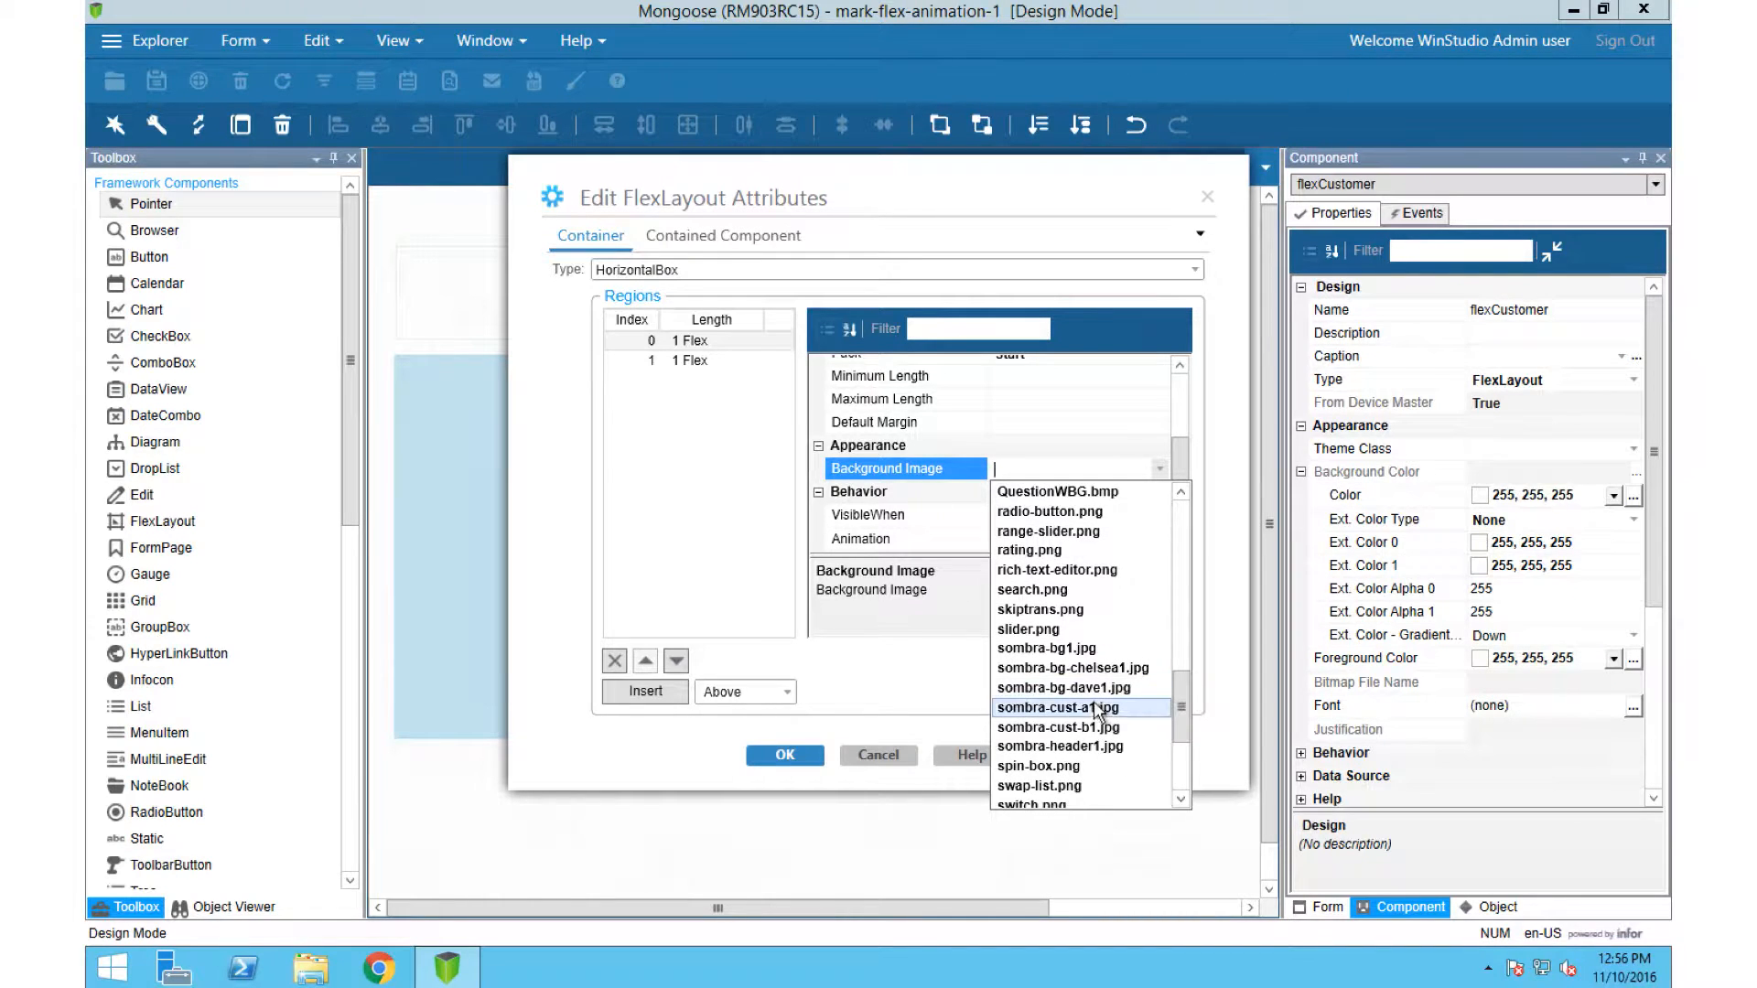
click(1056, 707)
Step: Set the background image of flexCustomer's region 1 to sombra-cust-b1.jpg and apply the layout attributes
click(688, 361)
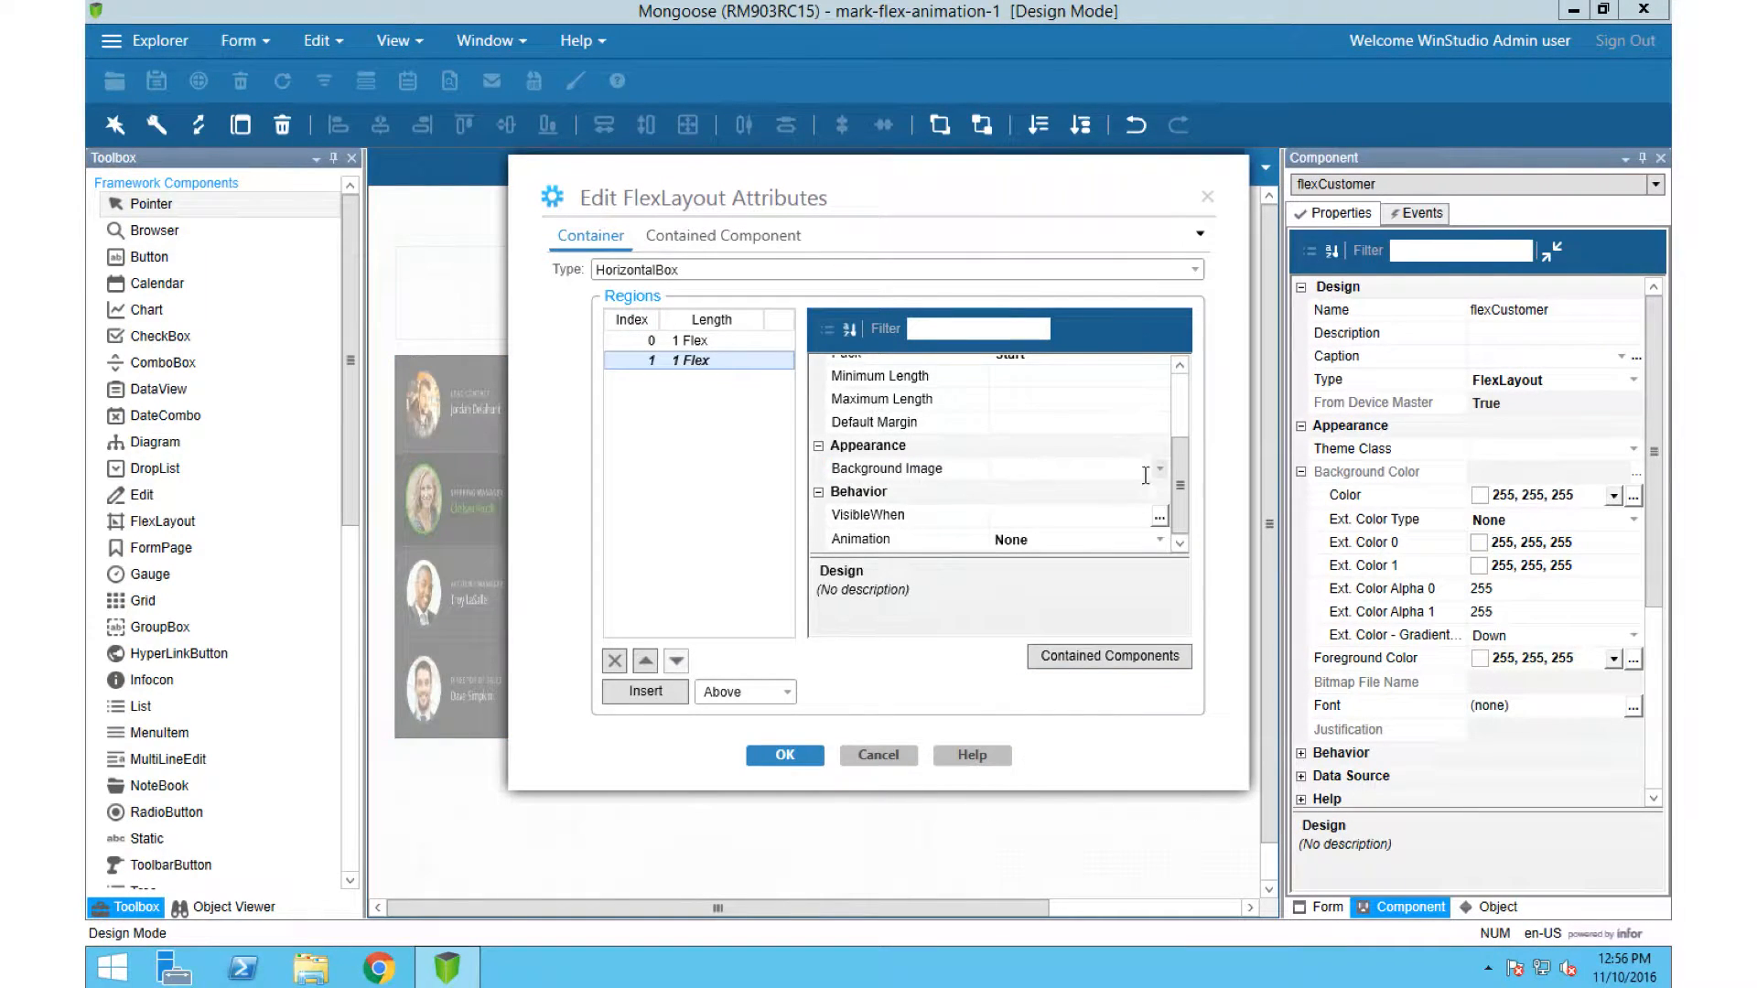
click(1160, 468)
drag(1181, 499, 1198, 728)
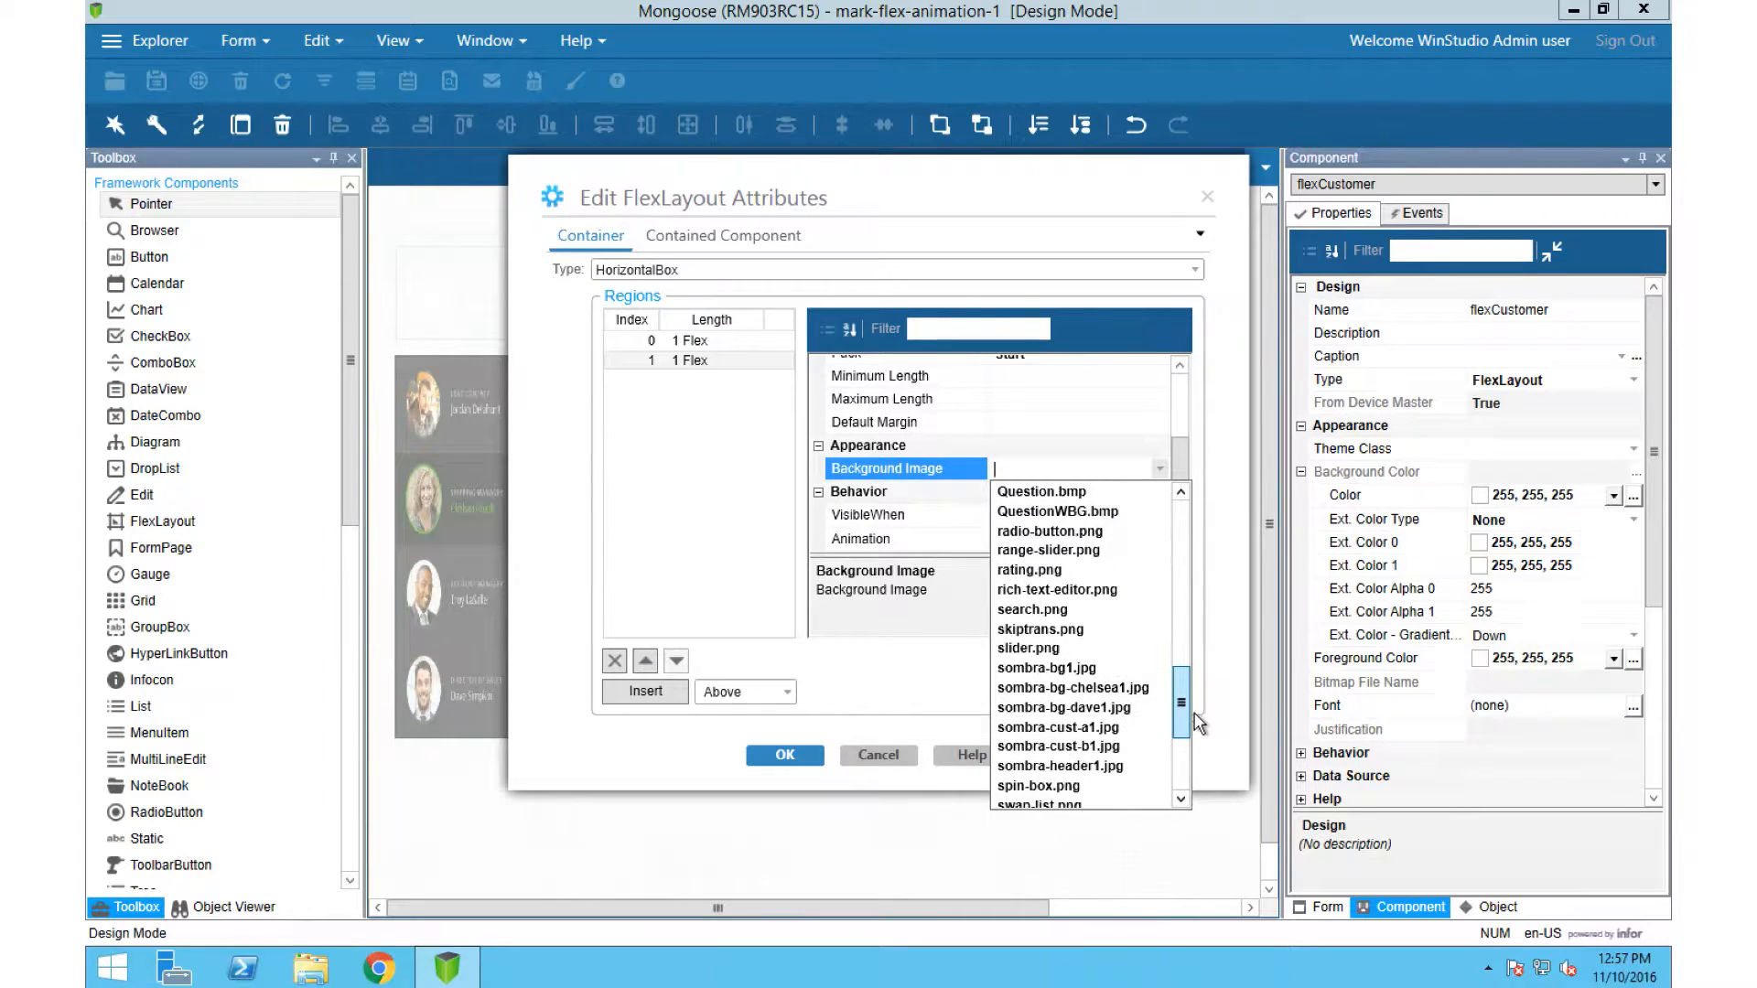
click(1089, 749)
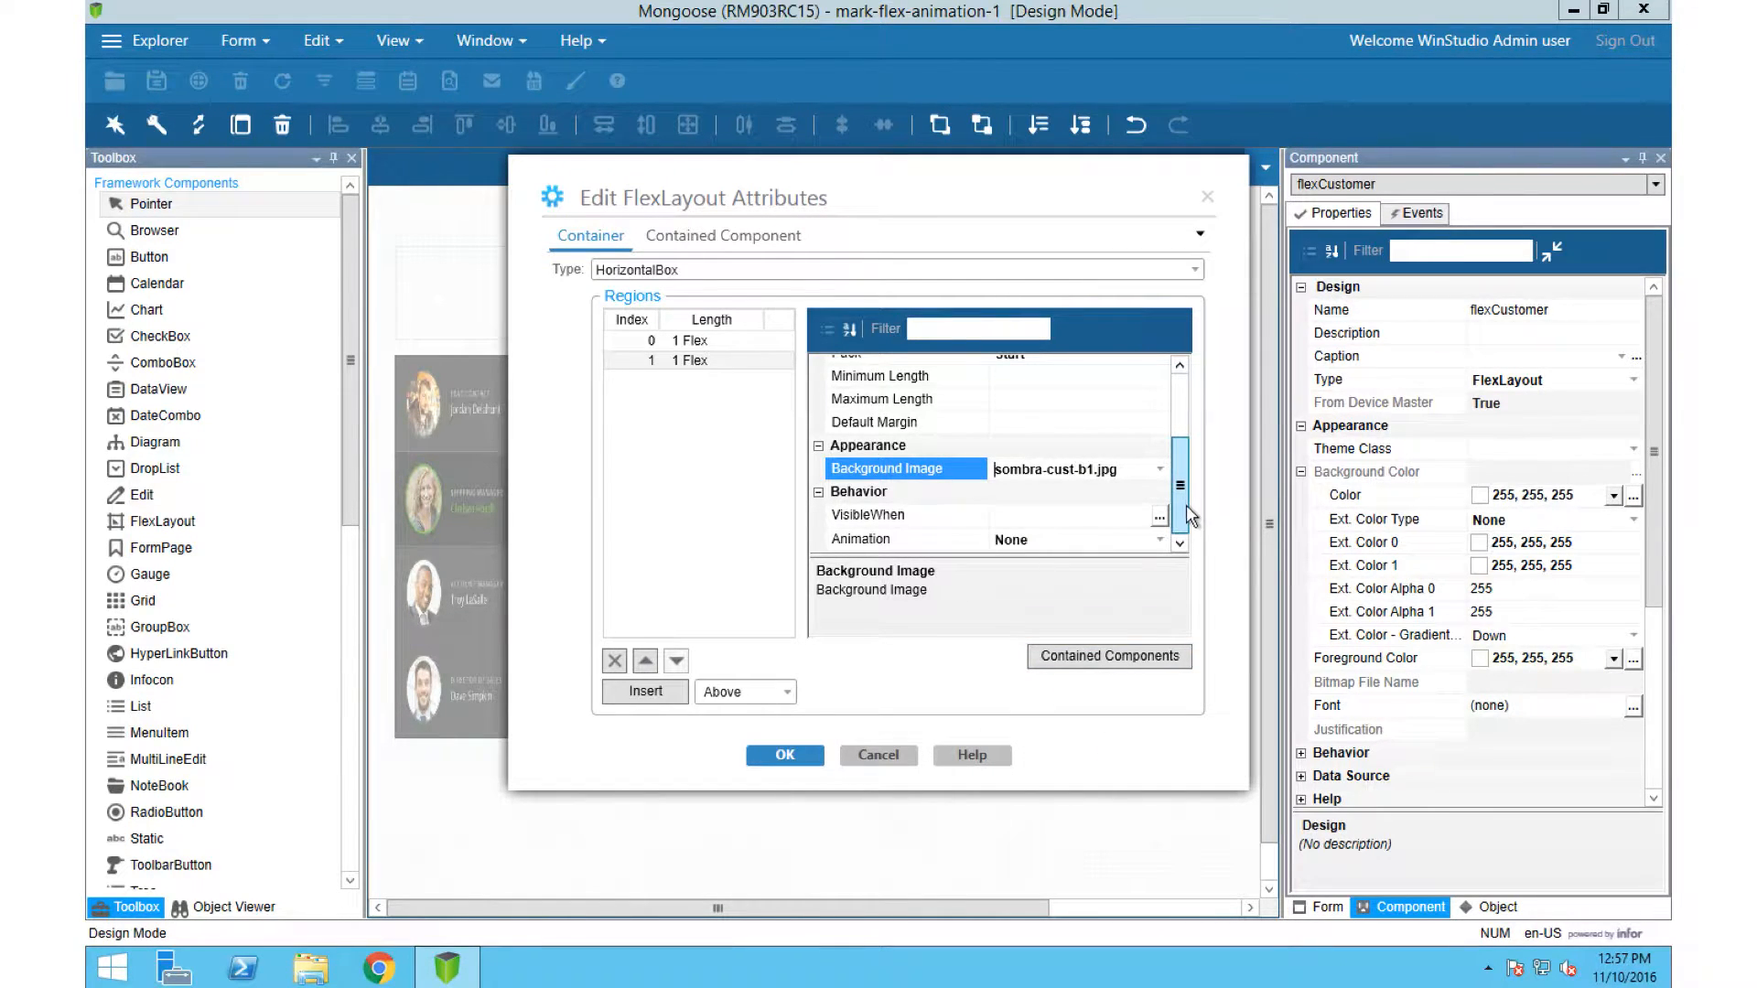
click(689, 340)
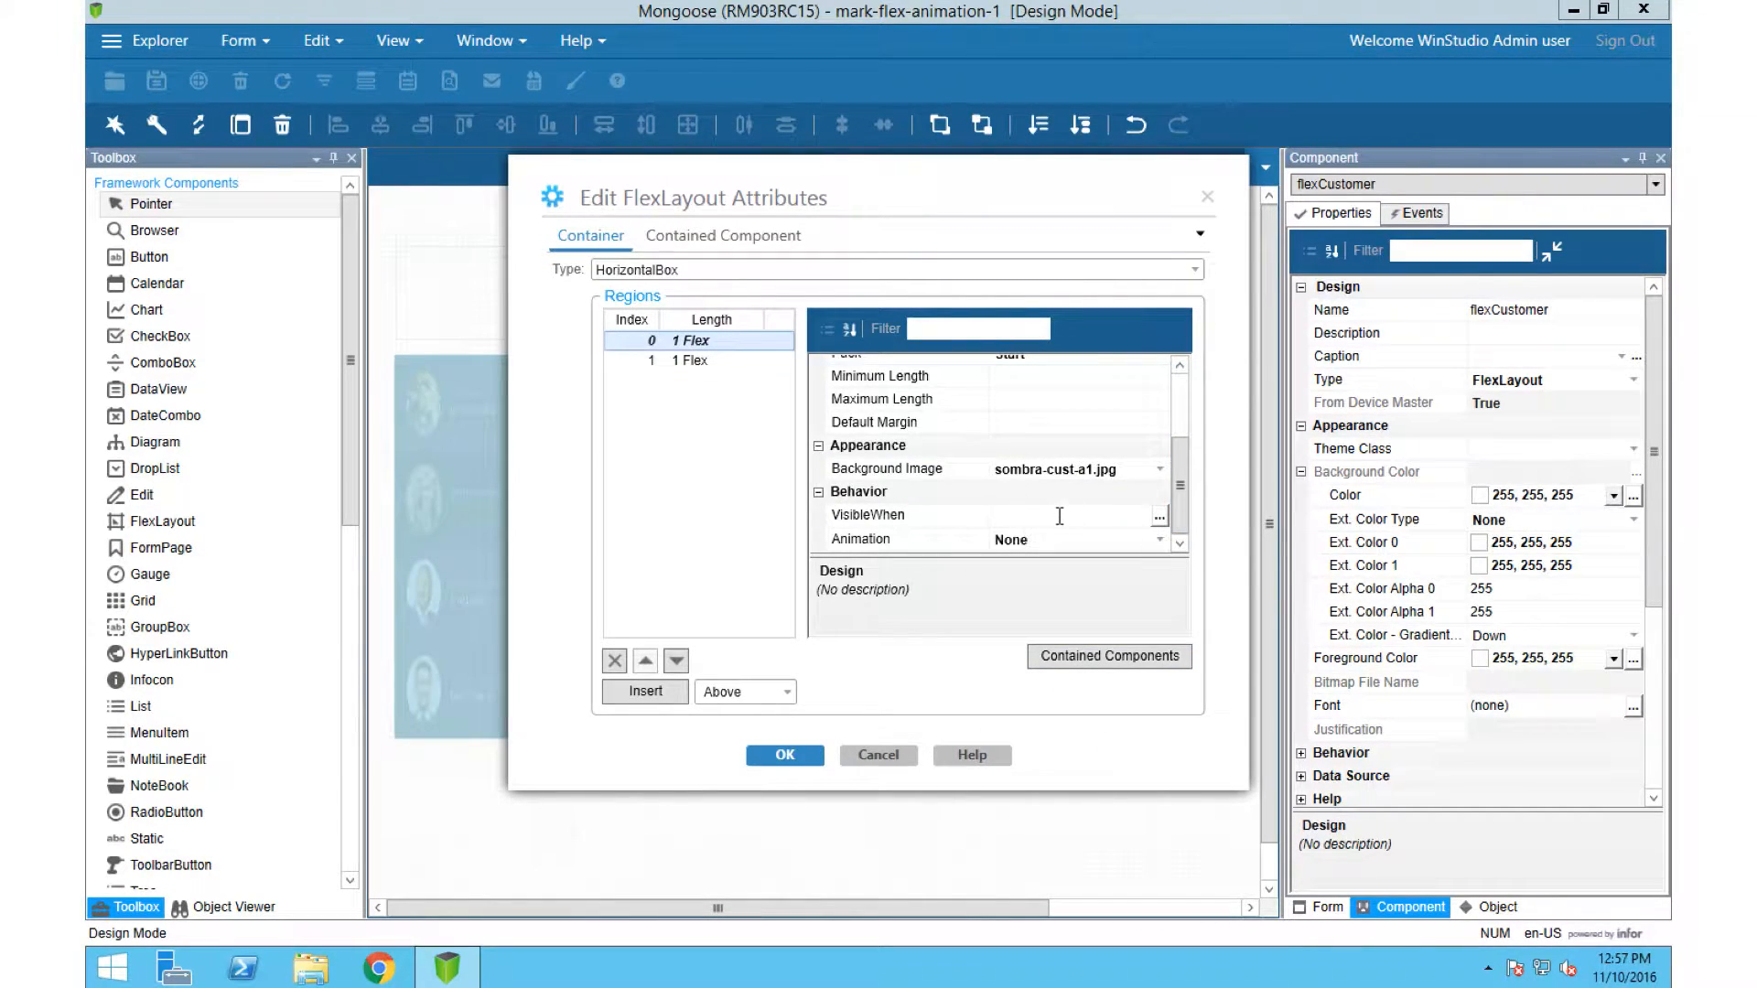
click(1059, 517)
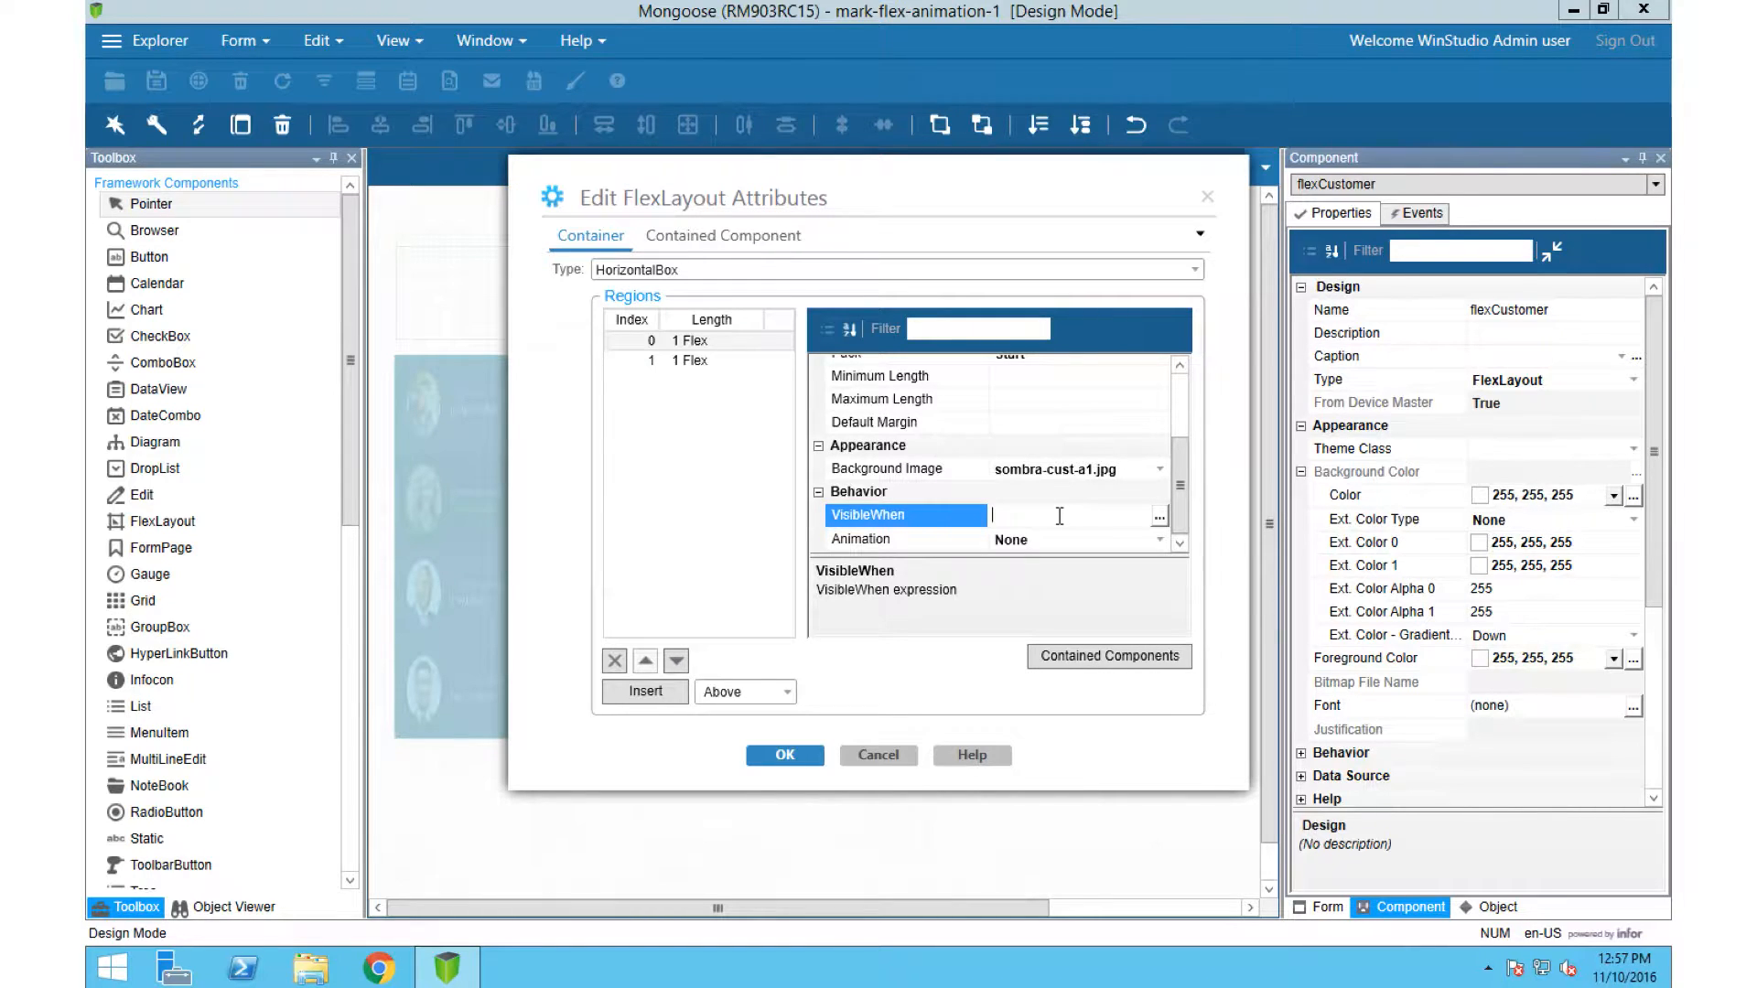
click(805, 754)
Step: Create a form variable named Customer and save the form
click(322, 38)
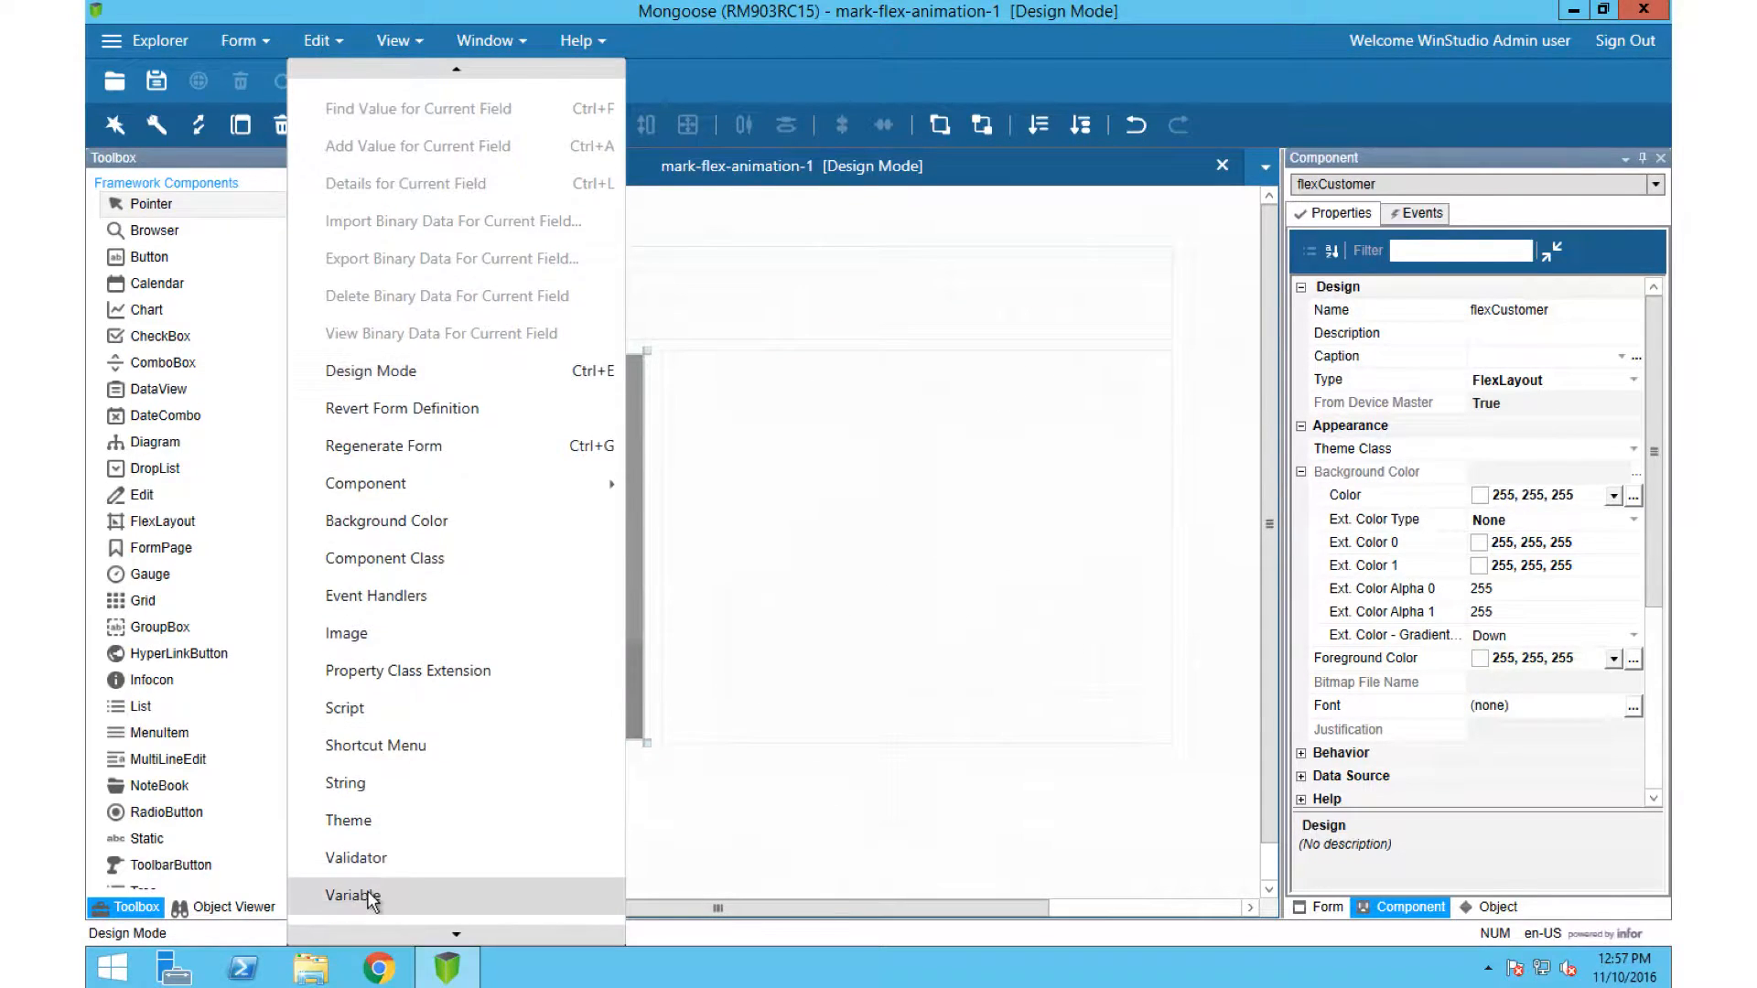
click(368, 897)
click(278, 408)
text(Customer)
click(454, 600)
click(202, 408)
click(156, 88)
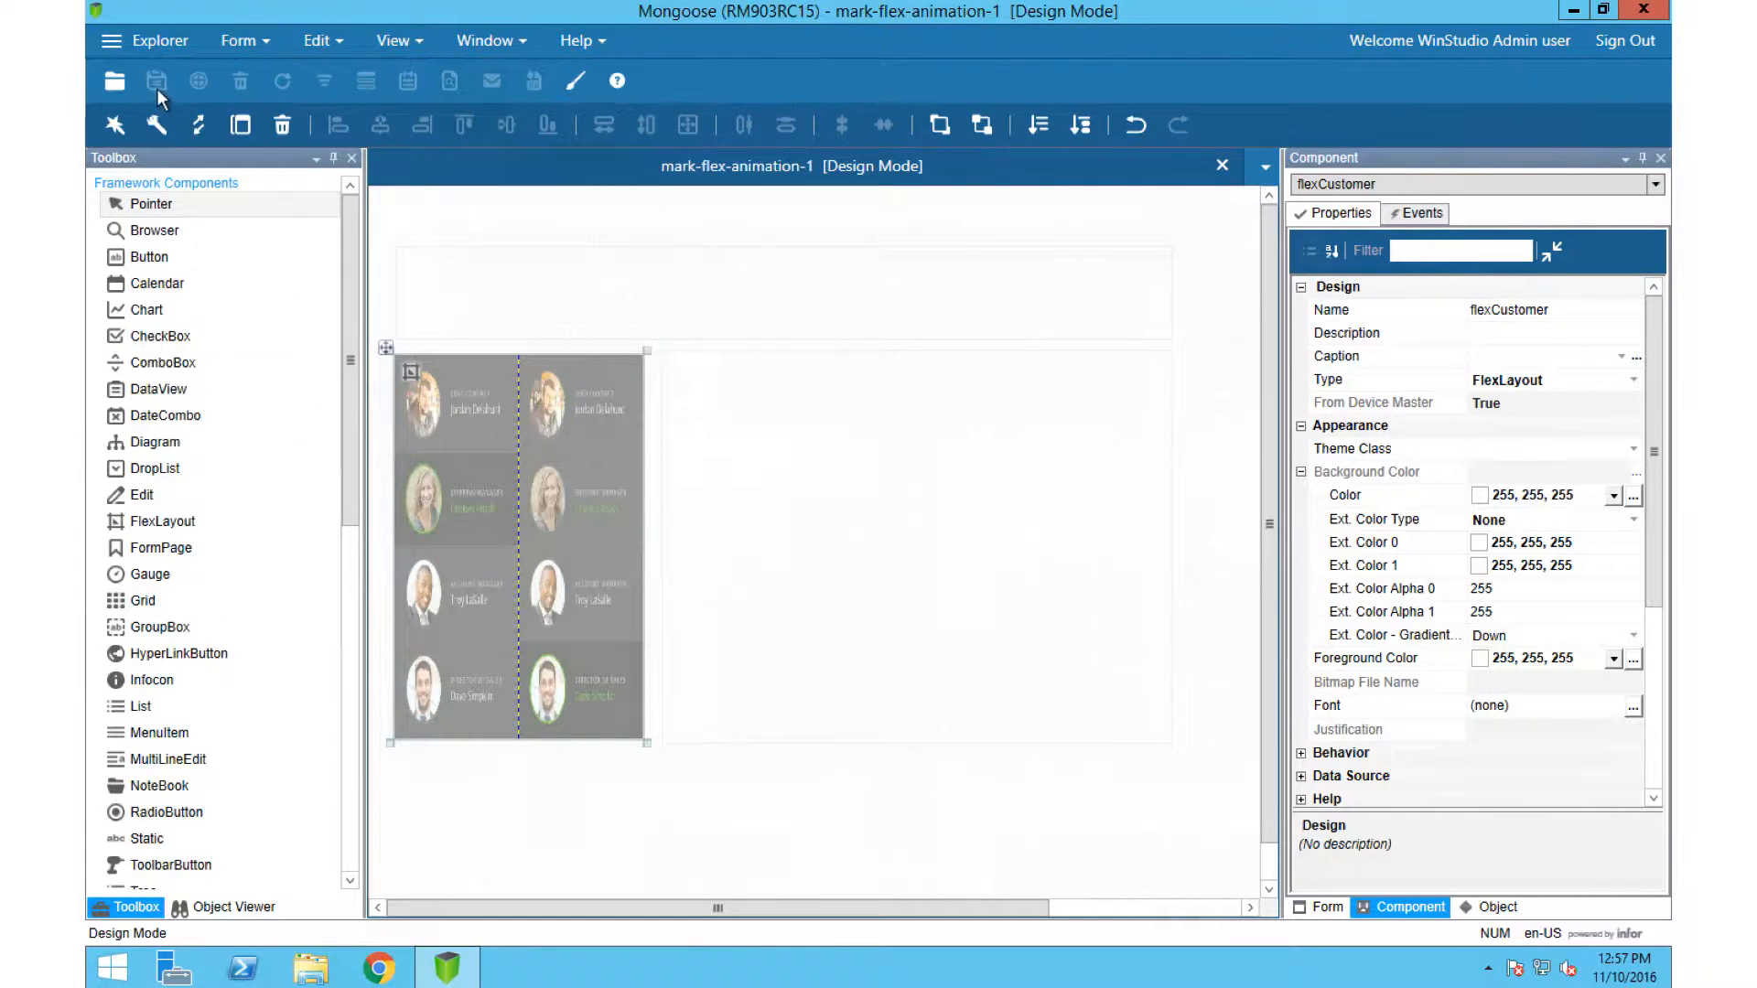
Step: Add a VisibleWhen condition to flexCustomer's region 0 so that the Customer variable value equals 1
double_click(412, 379)
scroll(1006, 458, down, 1)
click(1159, 517)
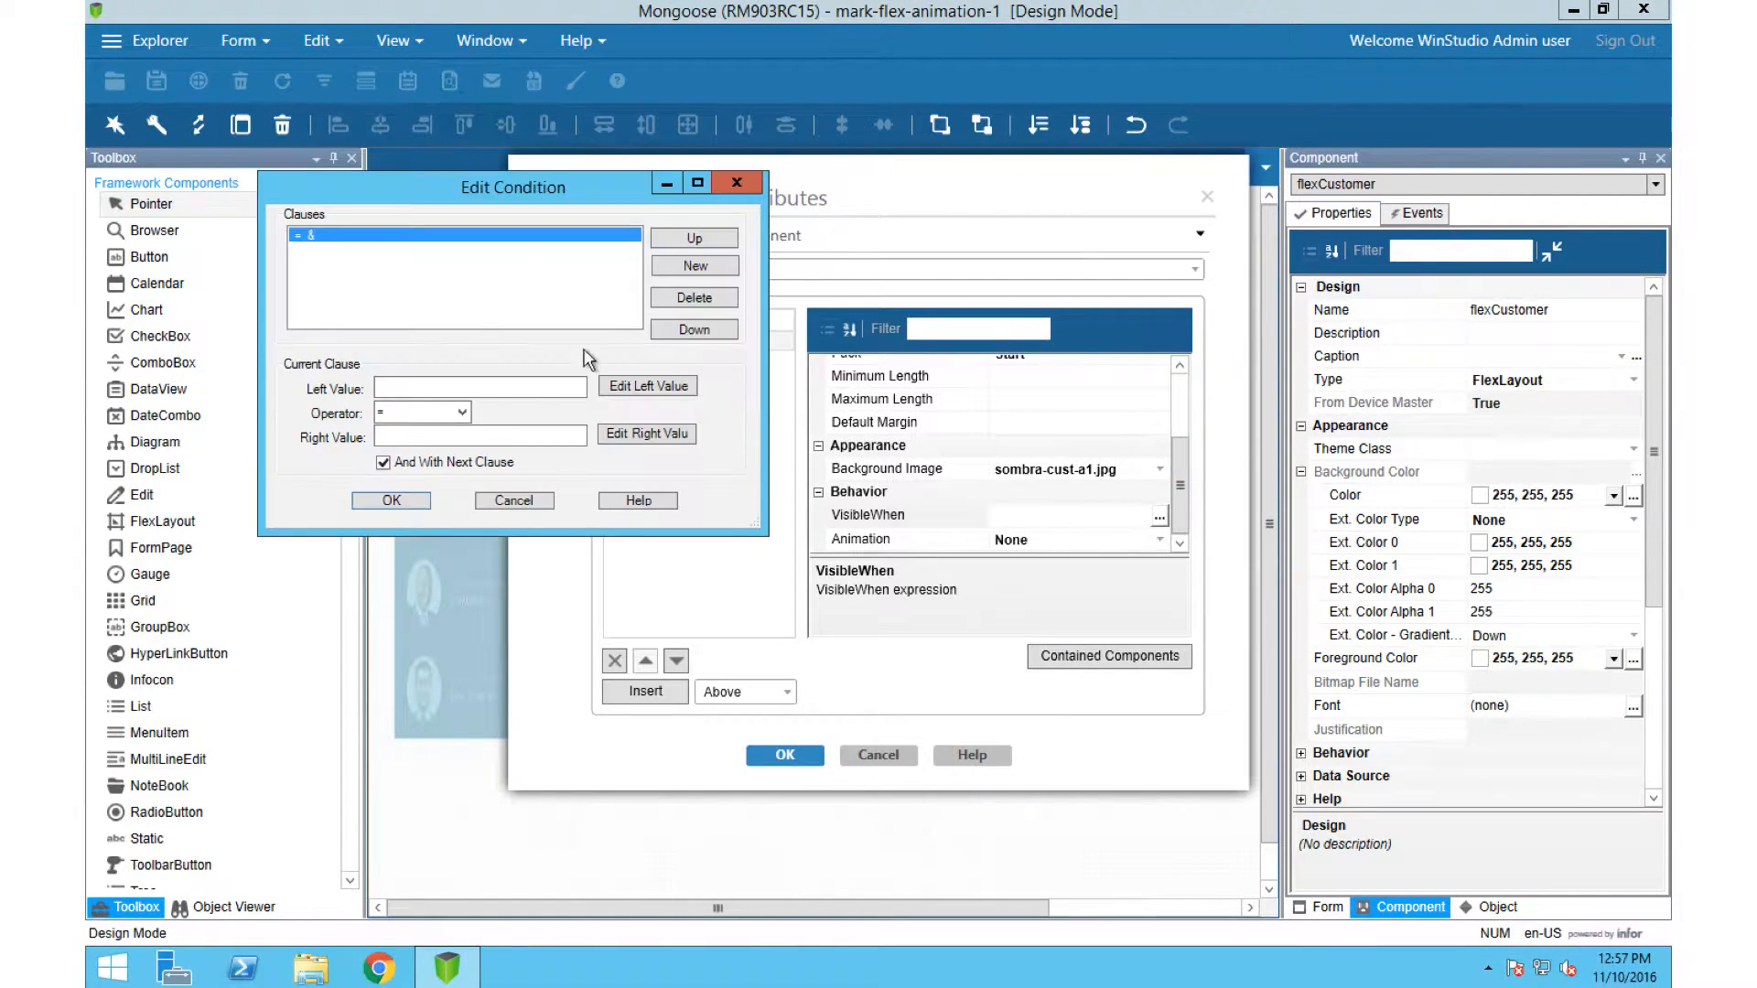
click(604, 392)
click(501, 259)
click(503, 295)
click(632, 283)
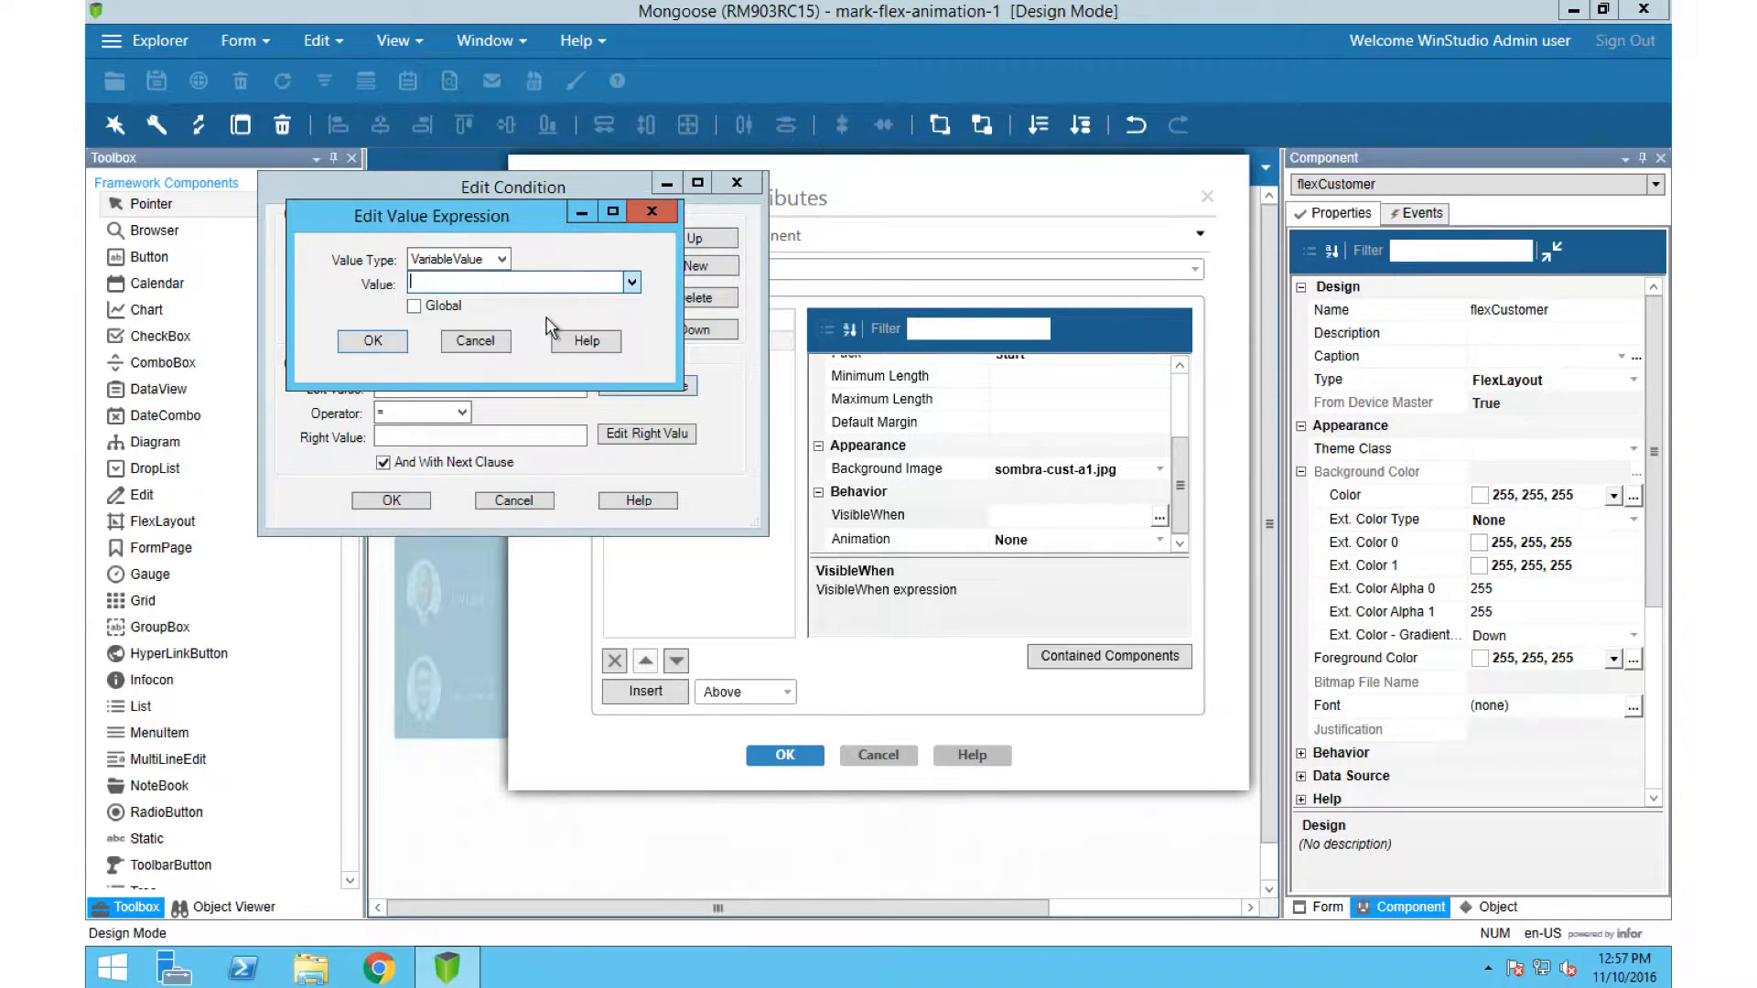
click(449, 300)
key(Return)
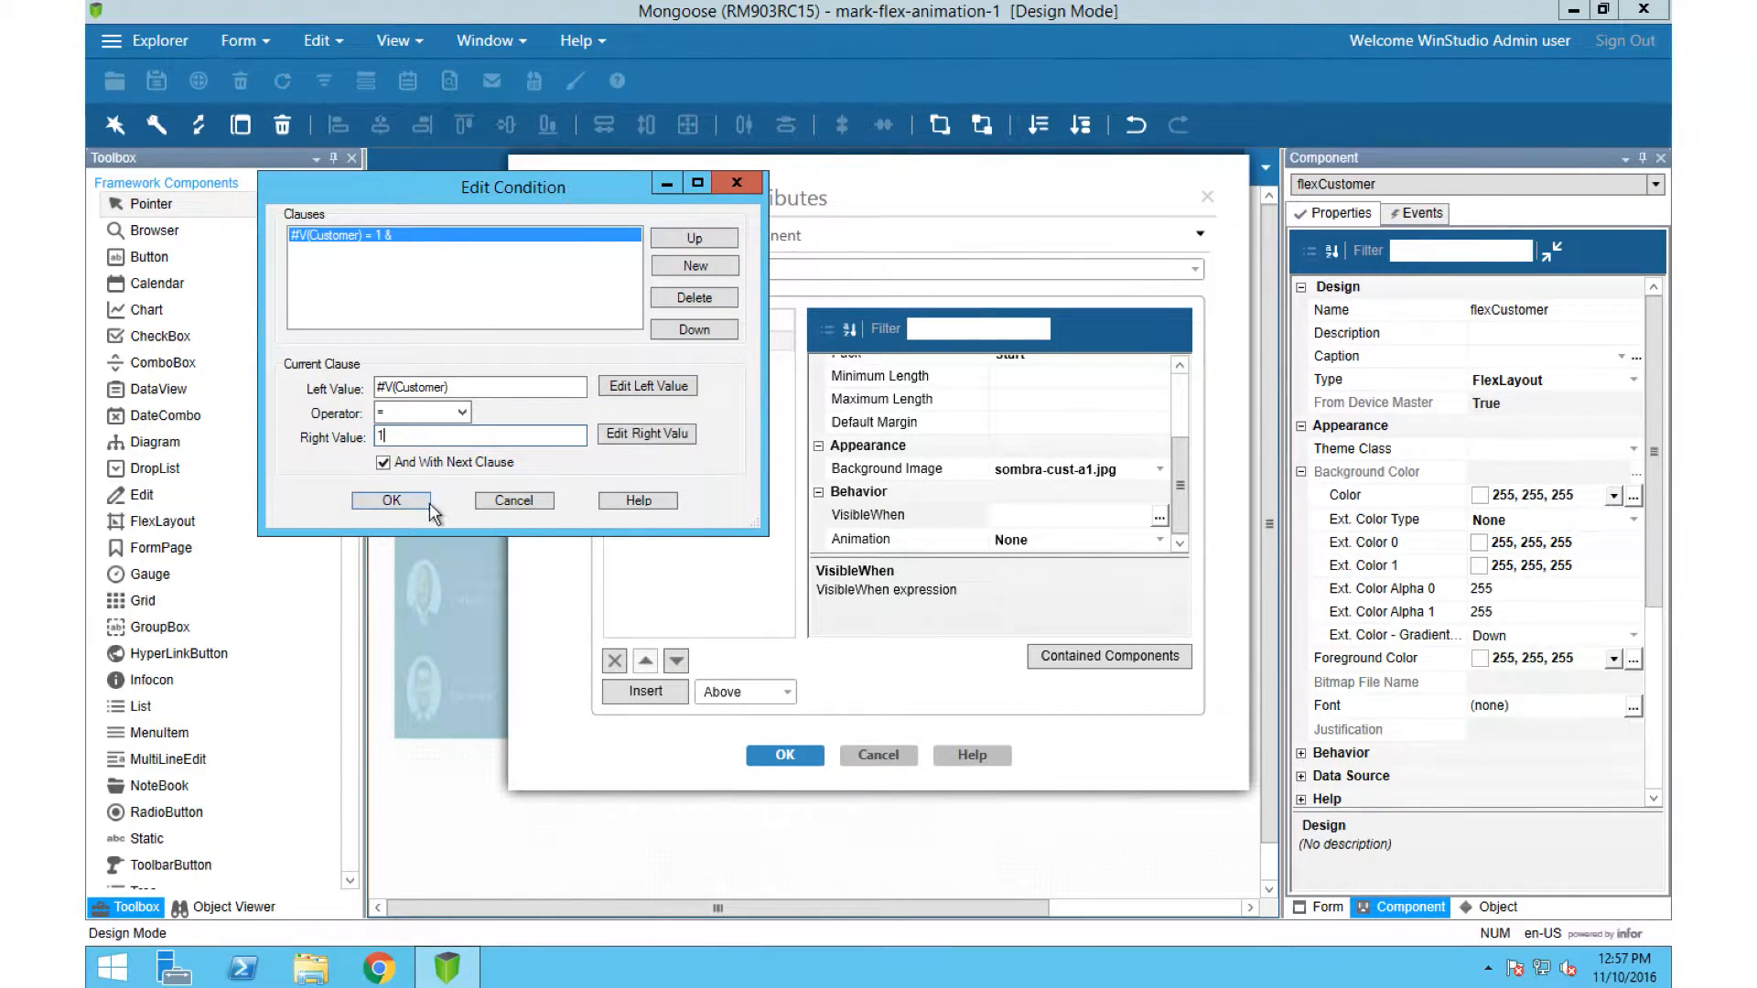
click(393, 501)
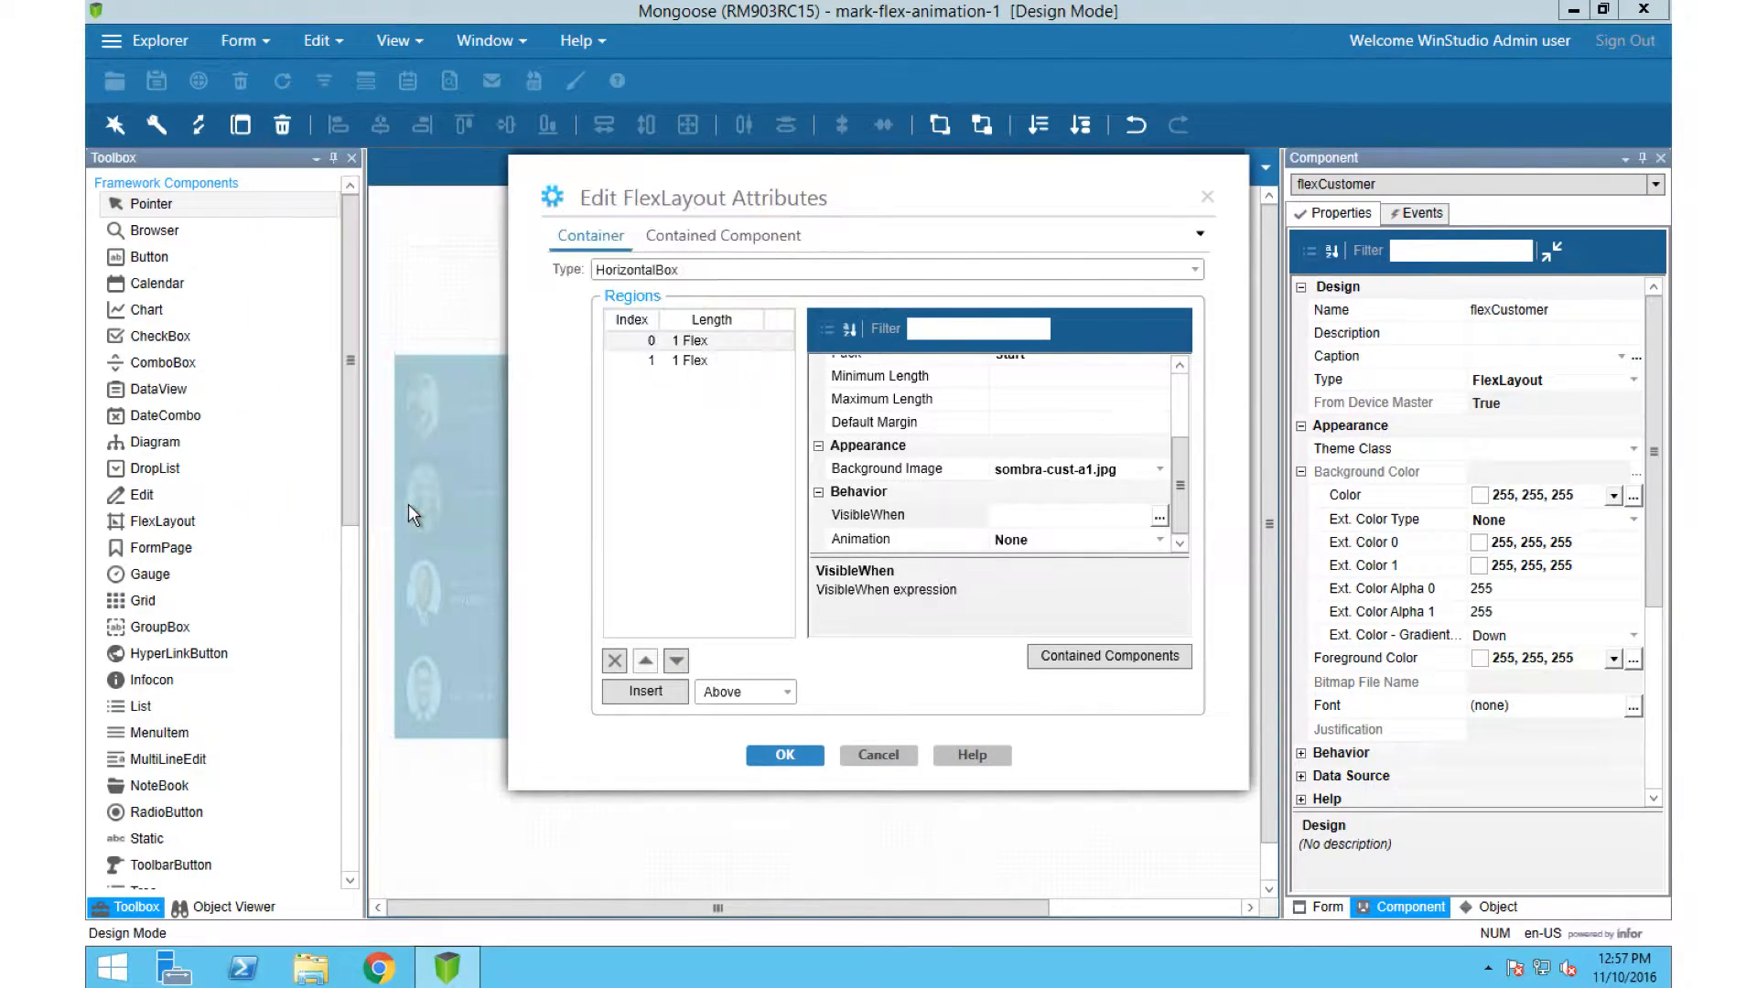
Step: Set the VisibleWhen expression of flexCustomer's region 1 to #V(Customer) = 2 and apply the layout attributes
click(921, 511)
click(723, 363)
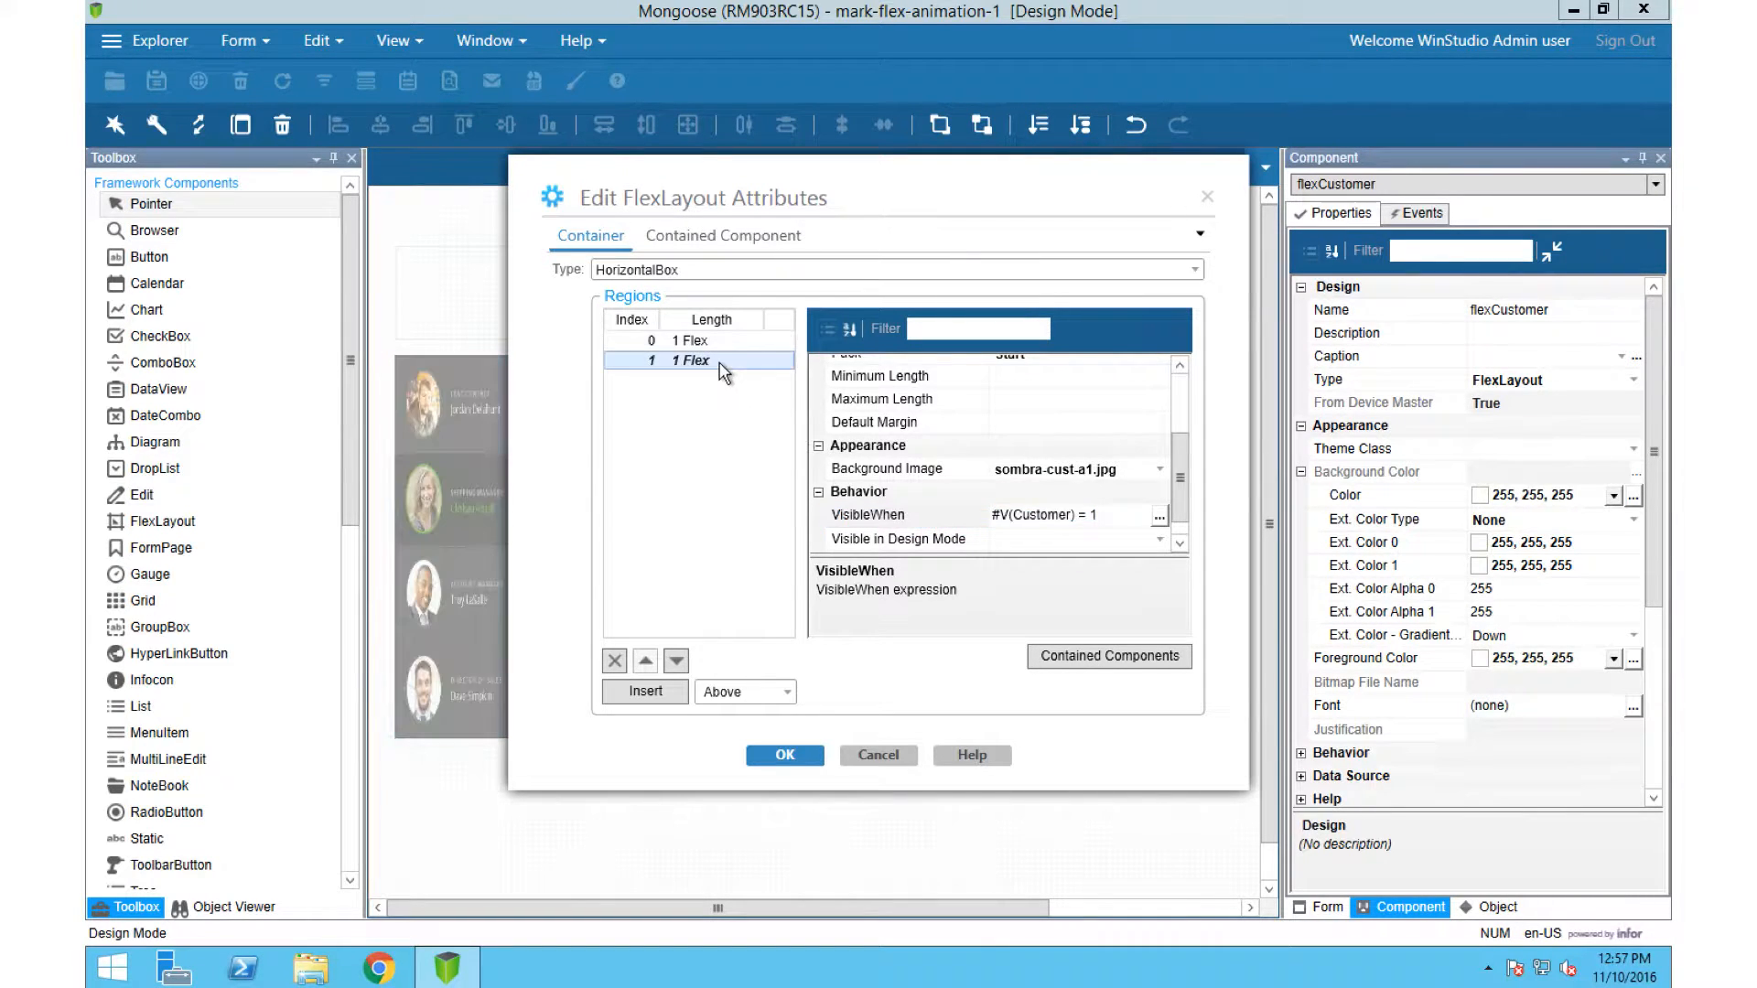
click(1086, 518)
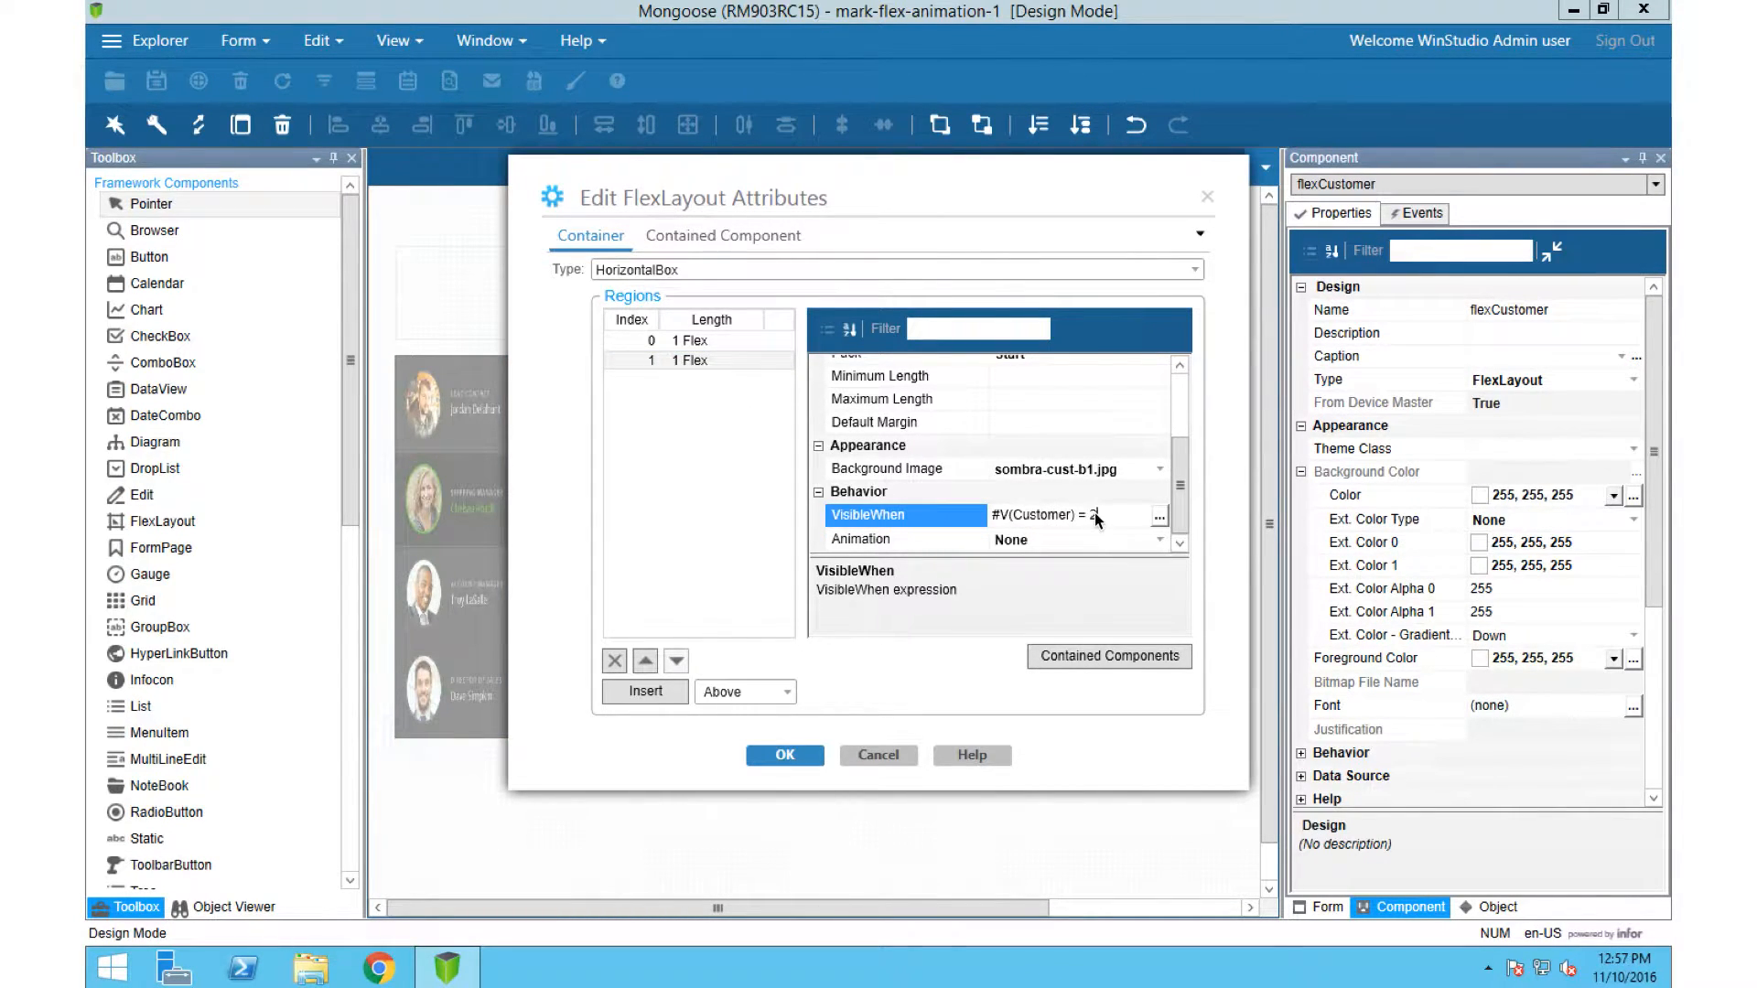
click(798, 755)
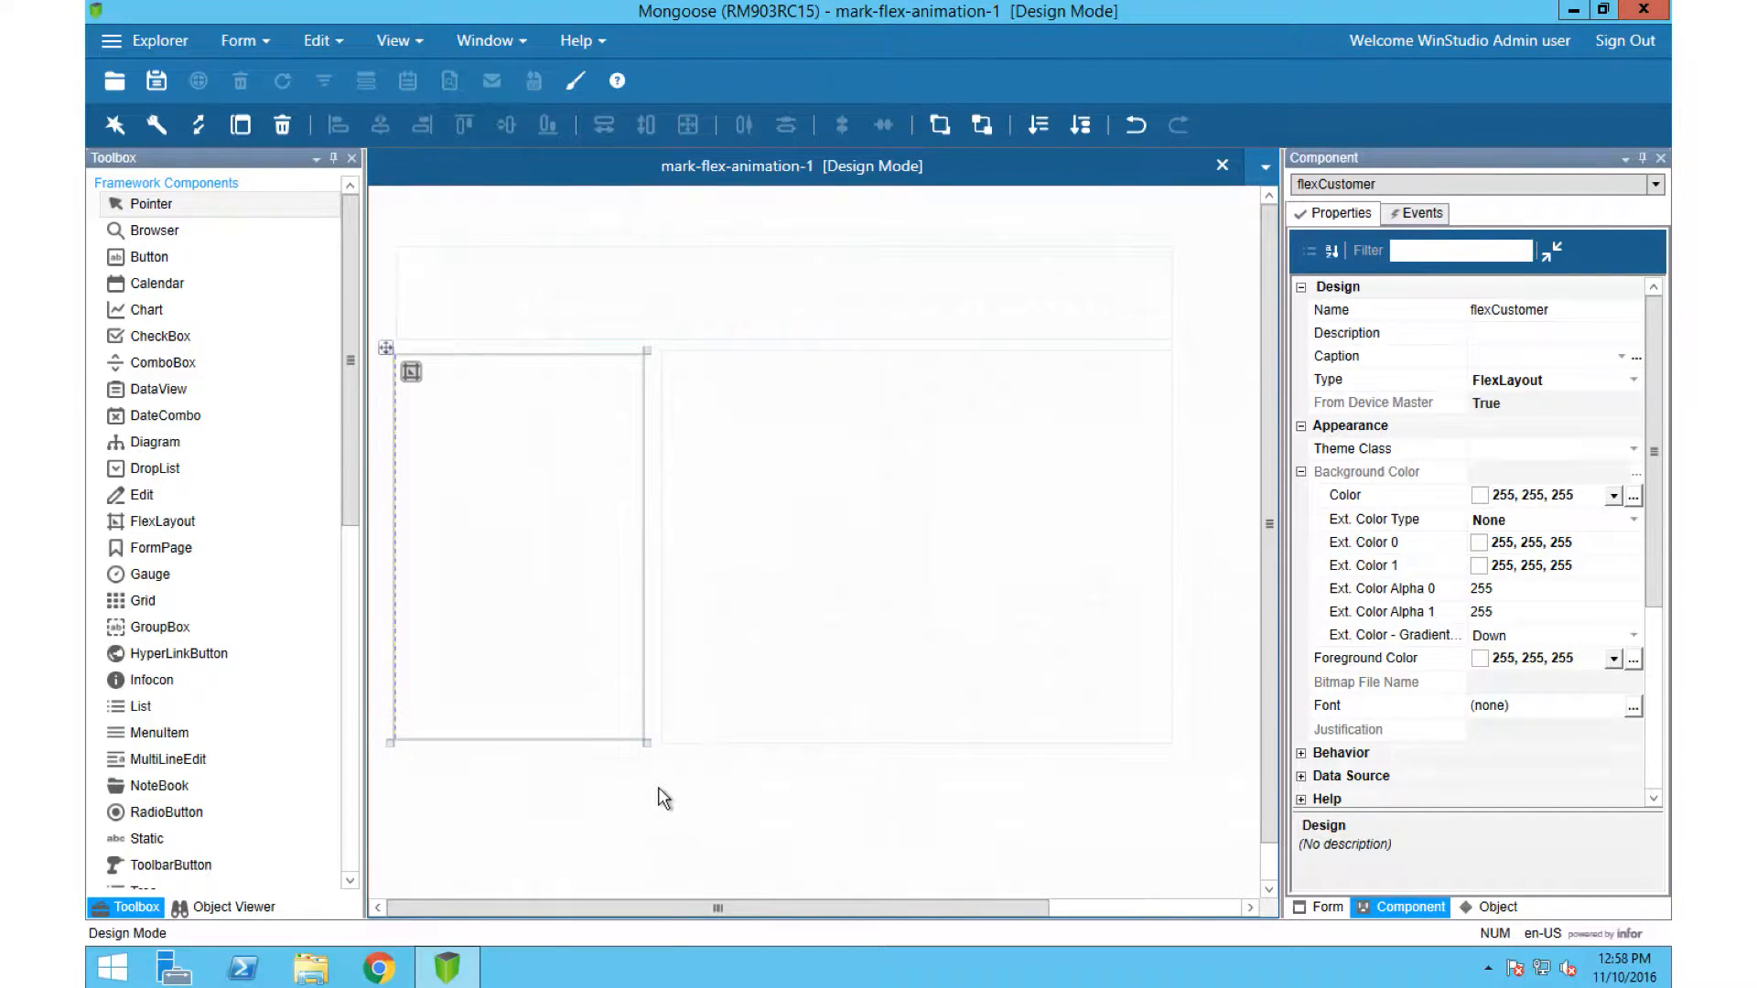
Step: Edit the value of the Customer form variable and close the variables list
click(664, 799)
click(317, 41)
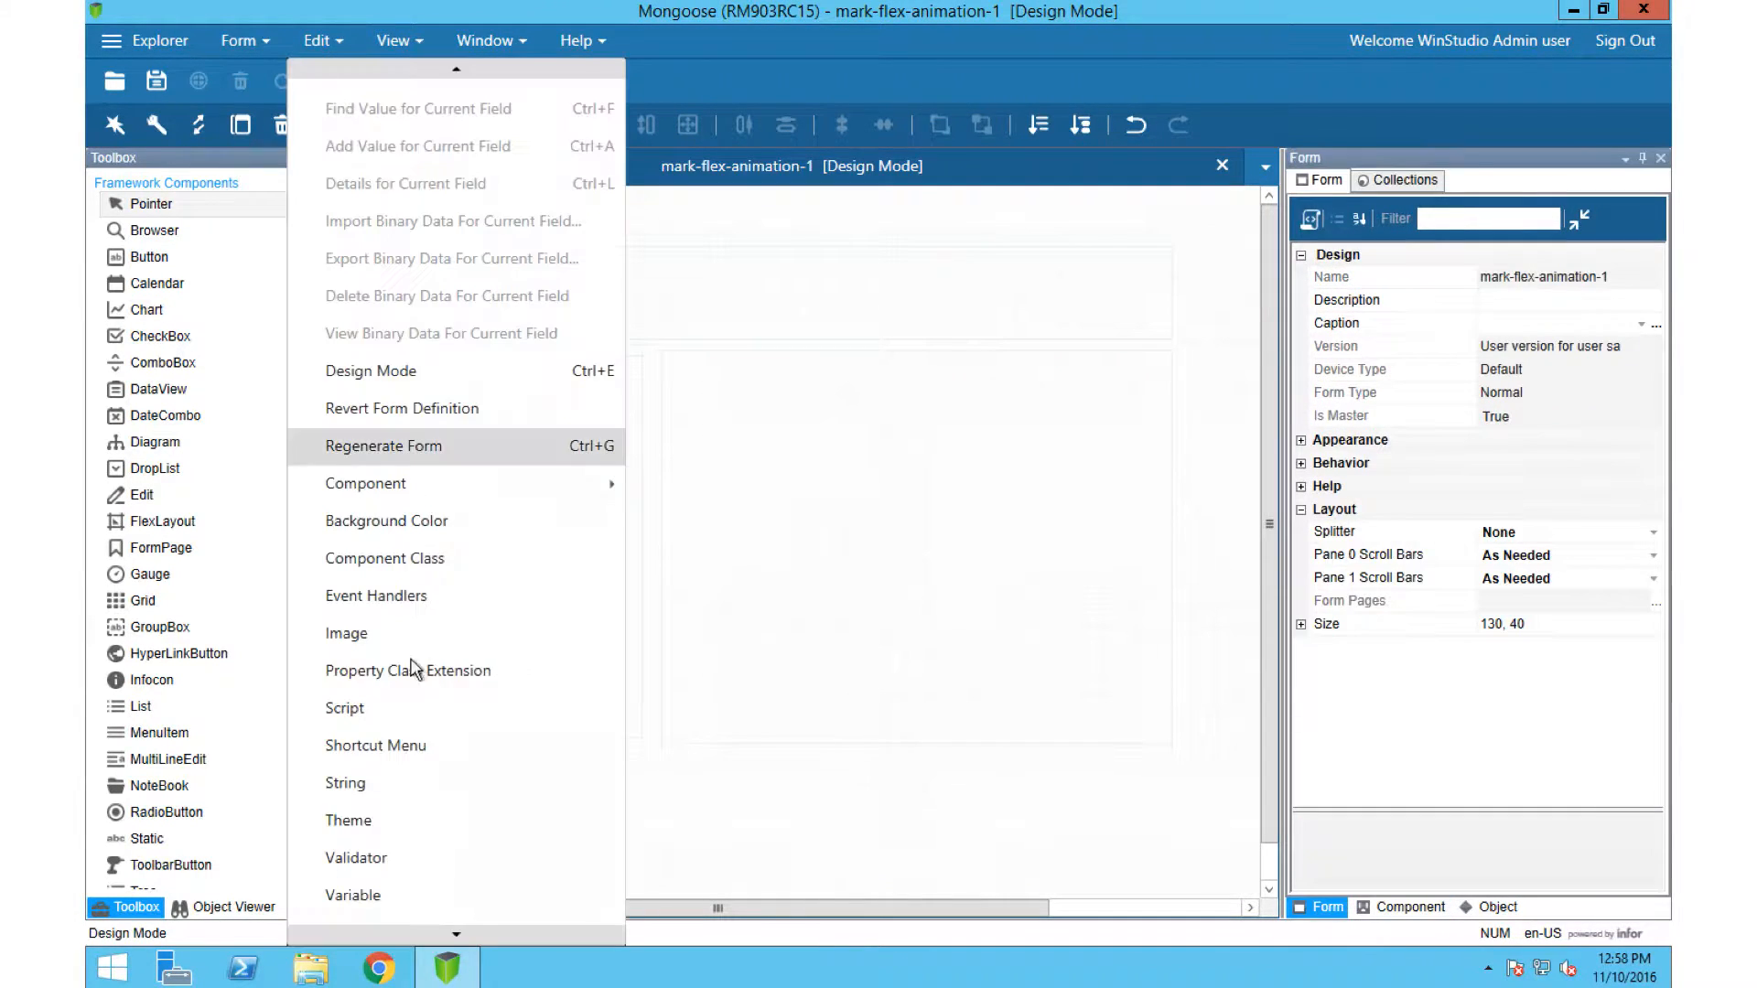
click(371, 897)
click(406, 352)
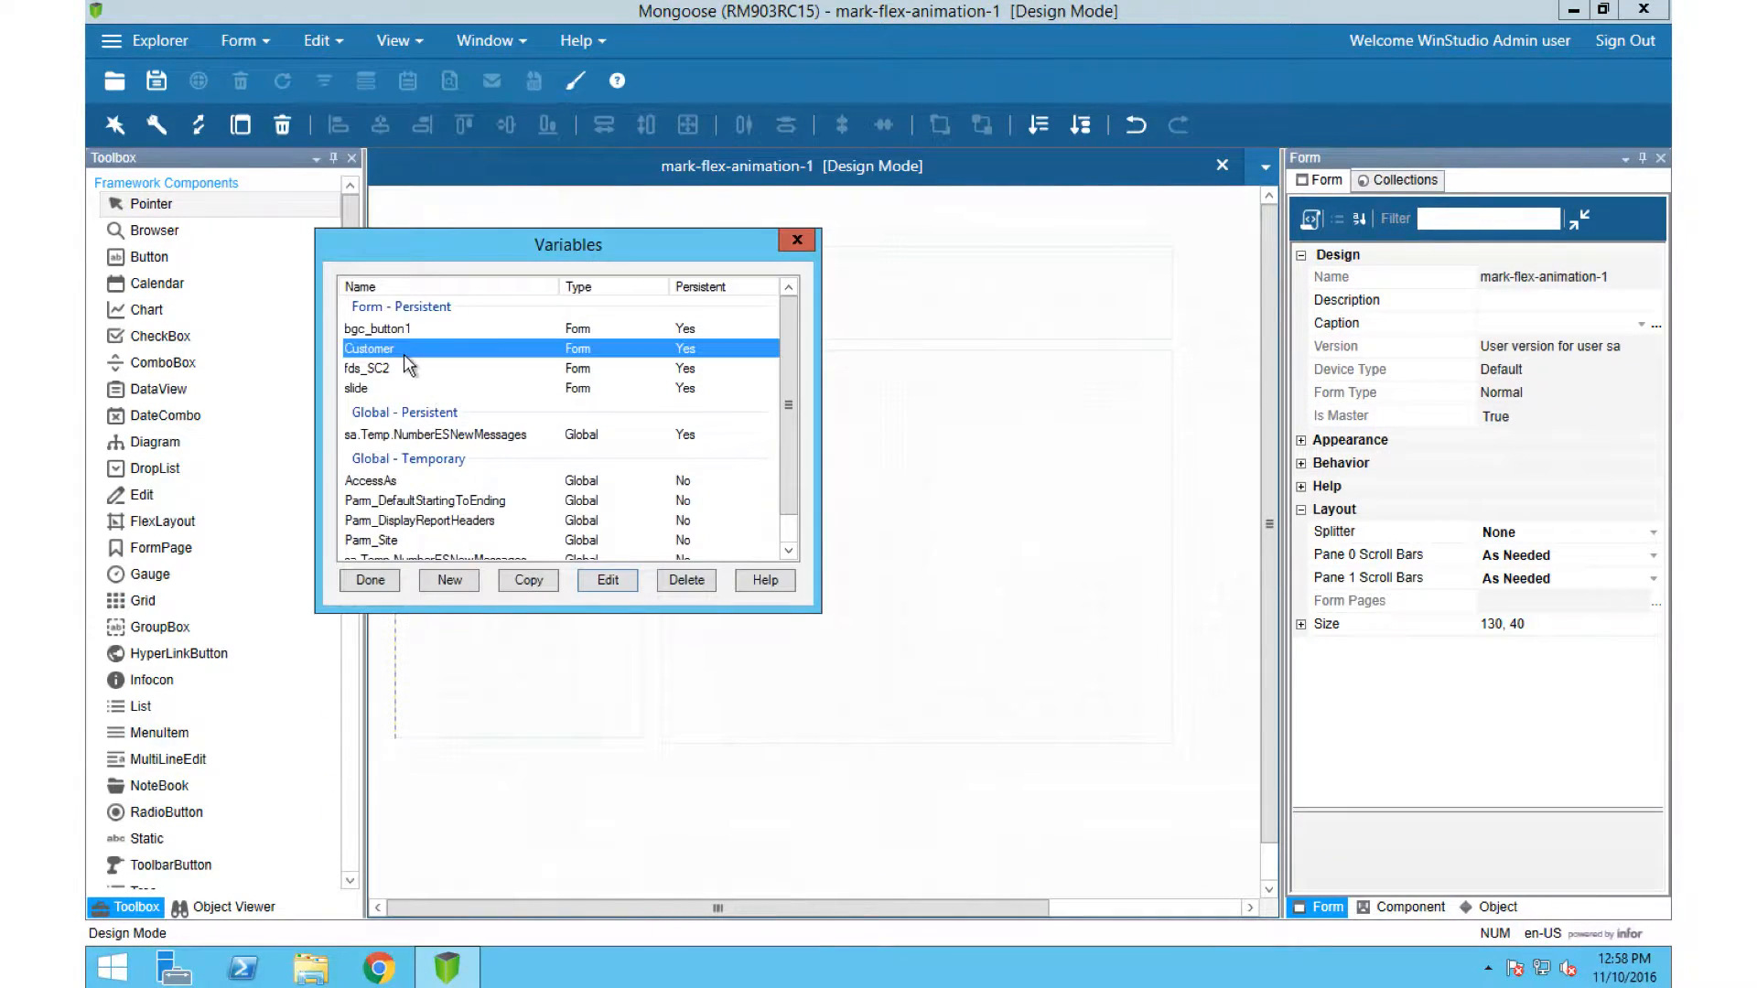
click(606, 582)
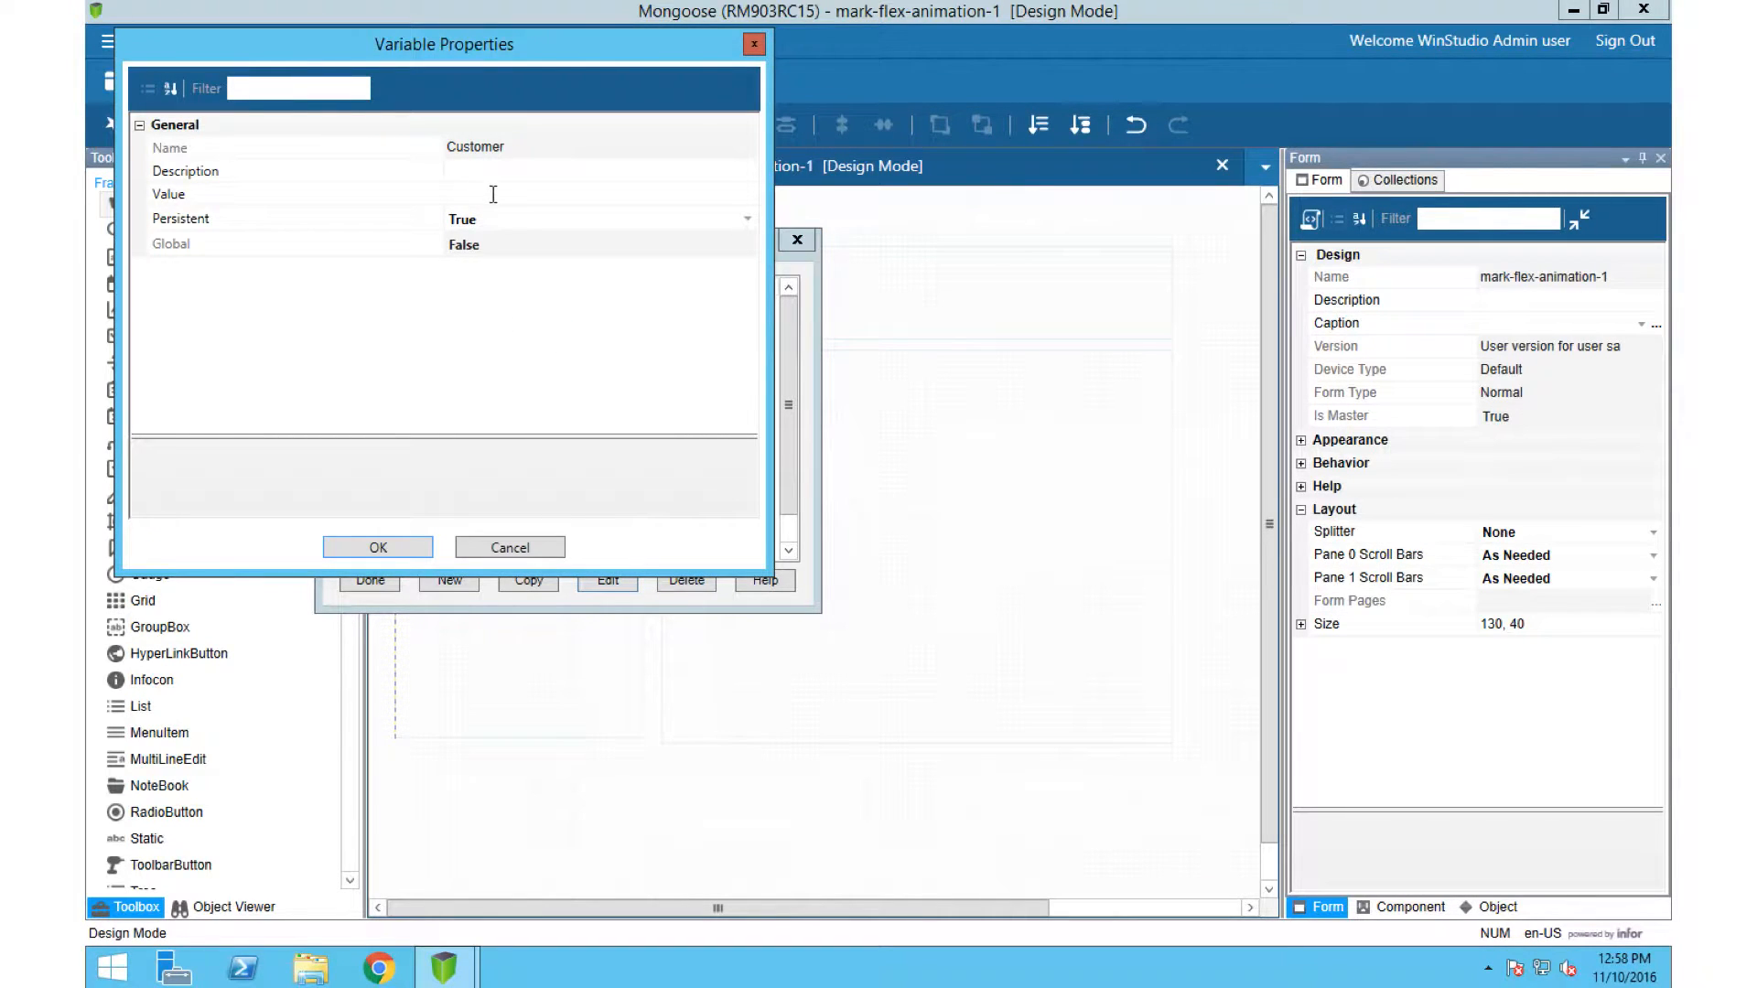
click(492, 194)
click(408, 547)
click(380, 582)
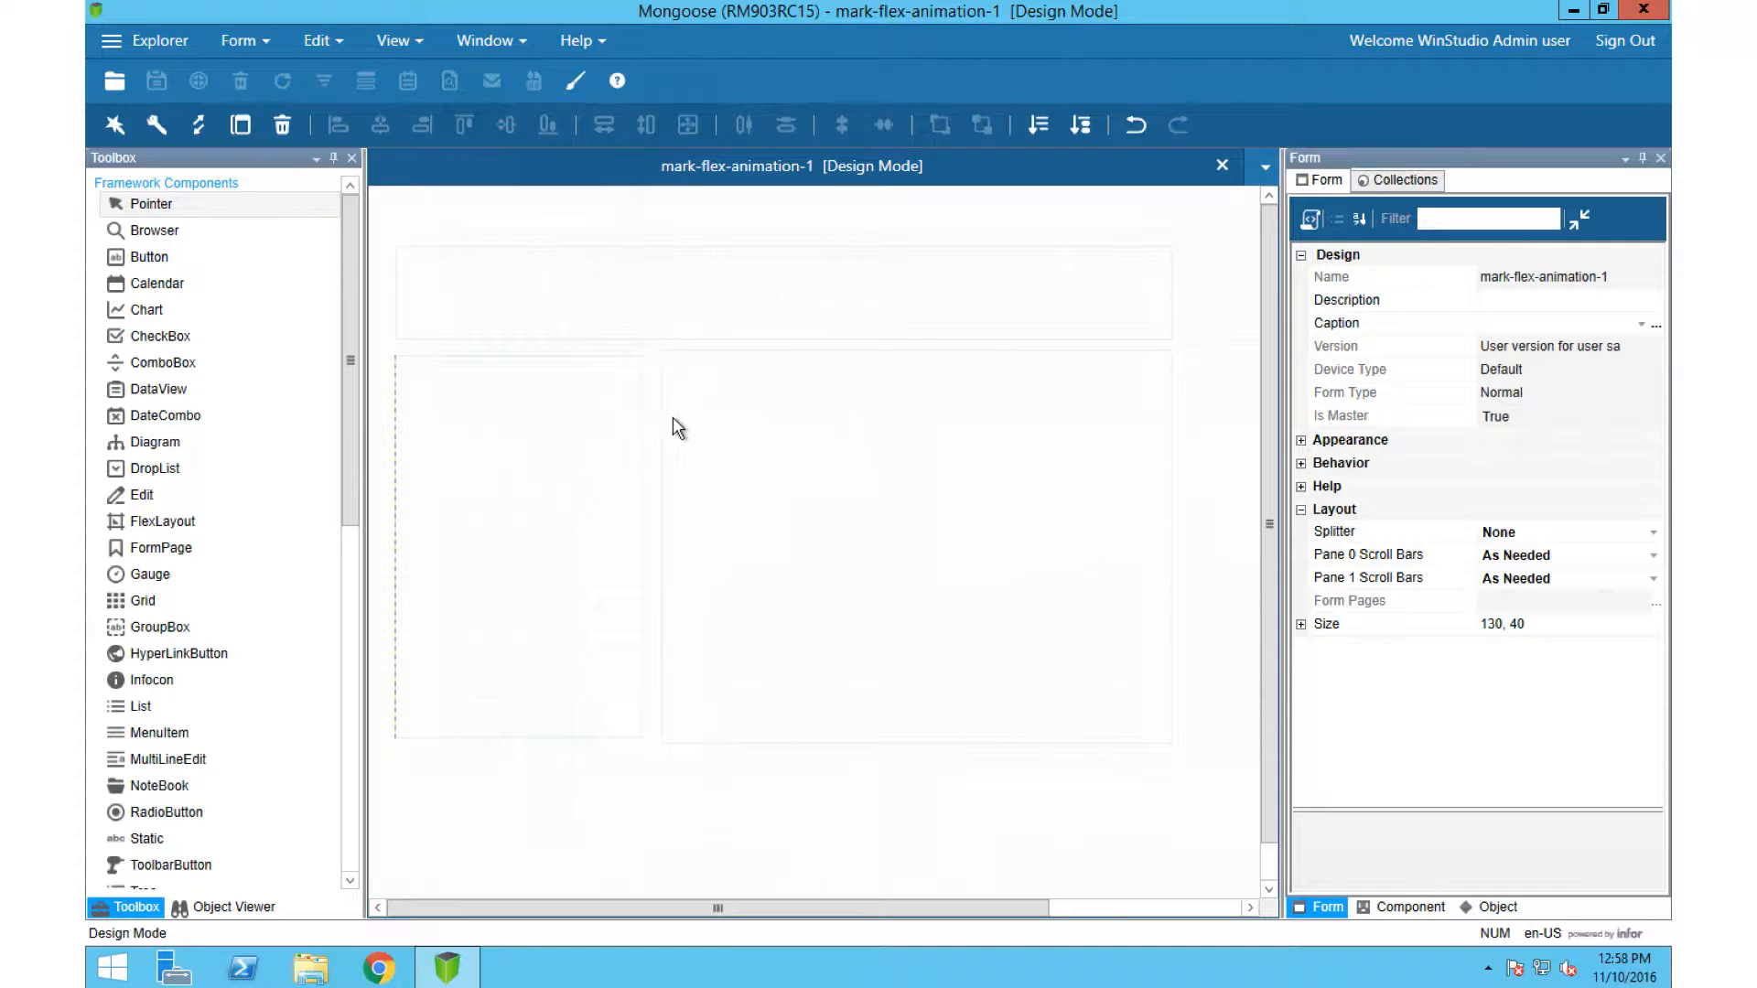
Step: Set the background image of the flexHeader layout's region to sombra-header1.jpg and apply it
click(412, 263)
click(412, 264)
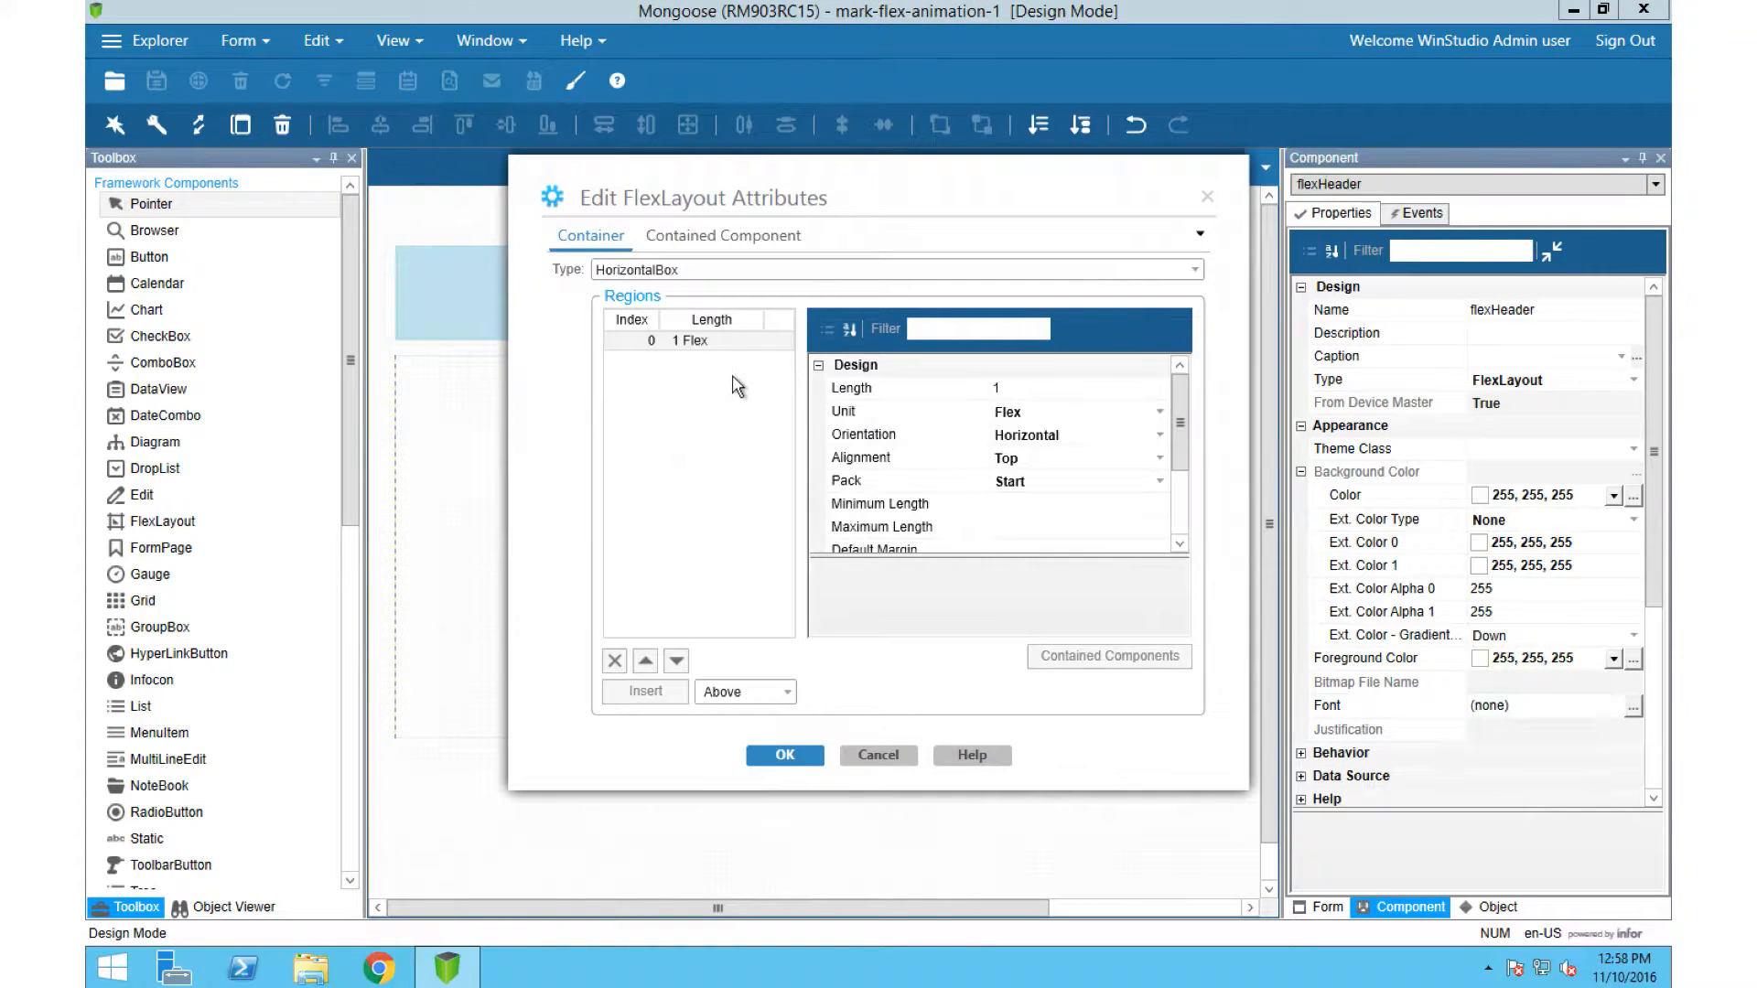
drag(1180, 447, 1189, 732)
click(1161, 470)
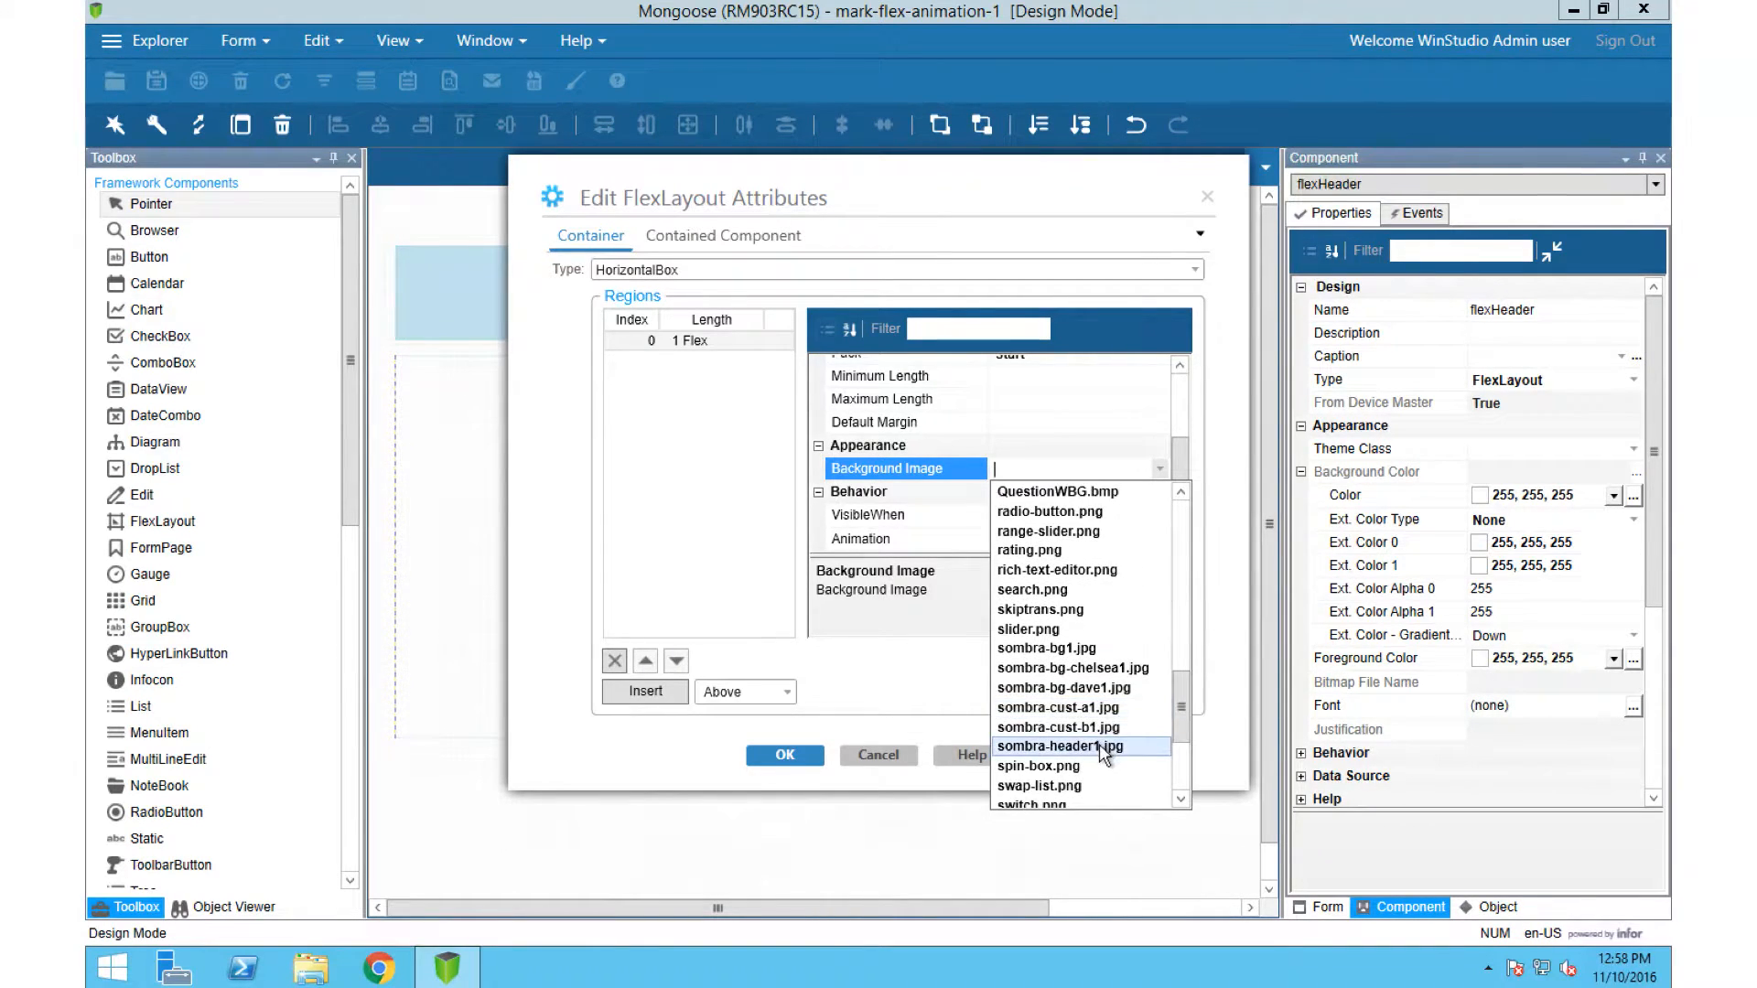
click(1052, 748)
click(784, 756)
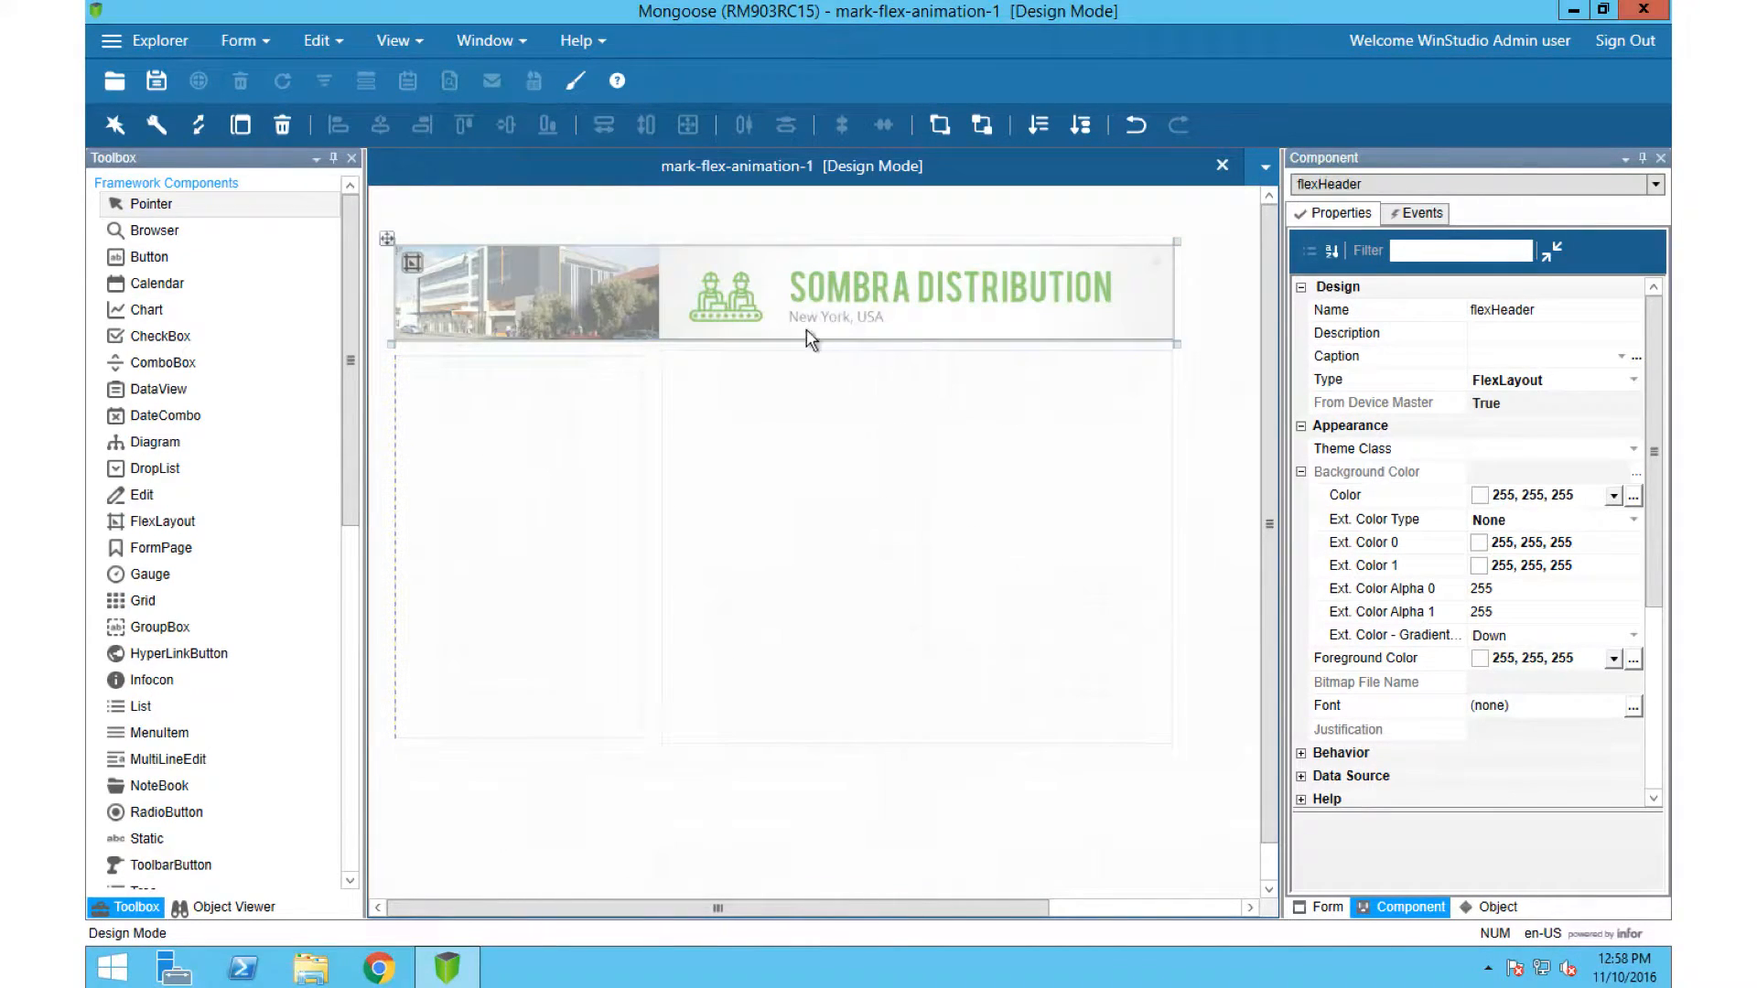
Step: Insert a second region in the flexInfo layout and move the attributes dialog aside to uncover the form
click(765, 382)
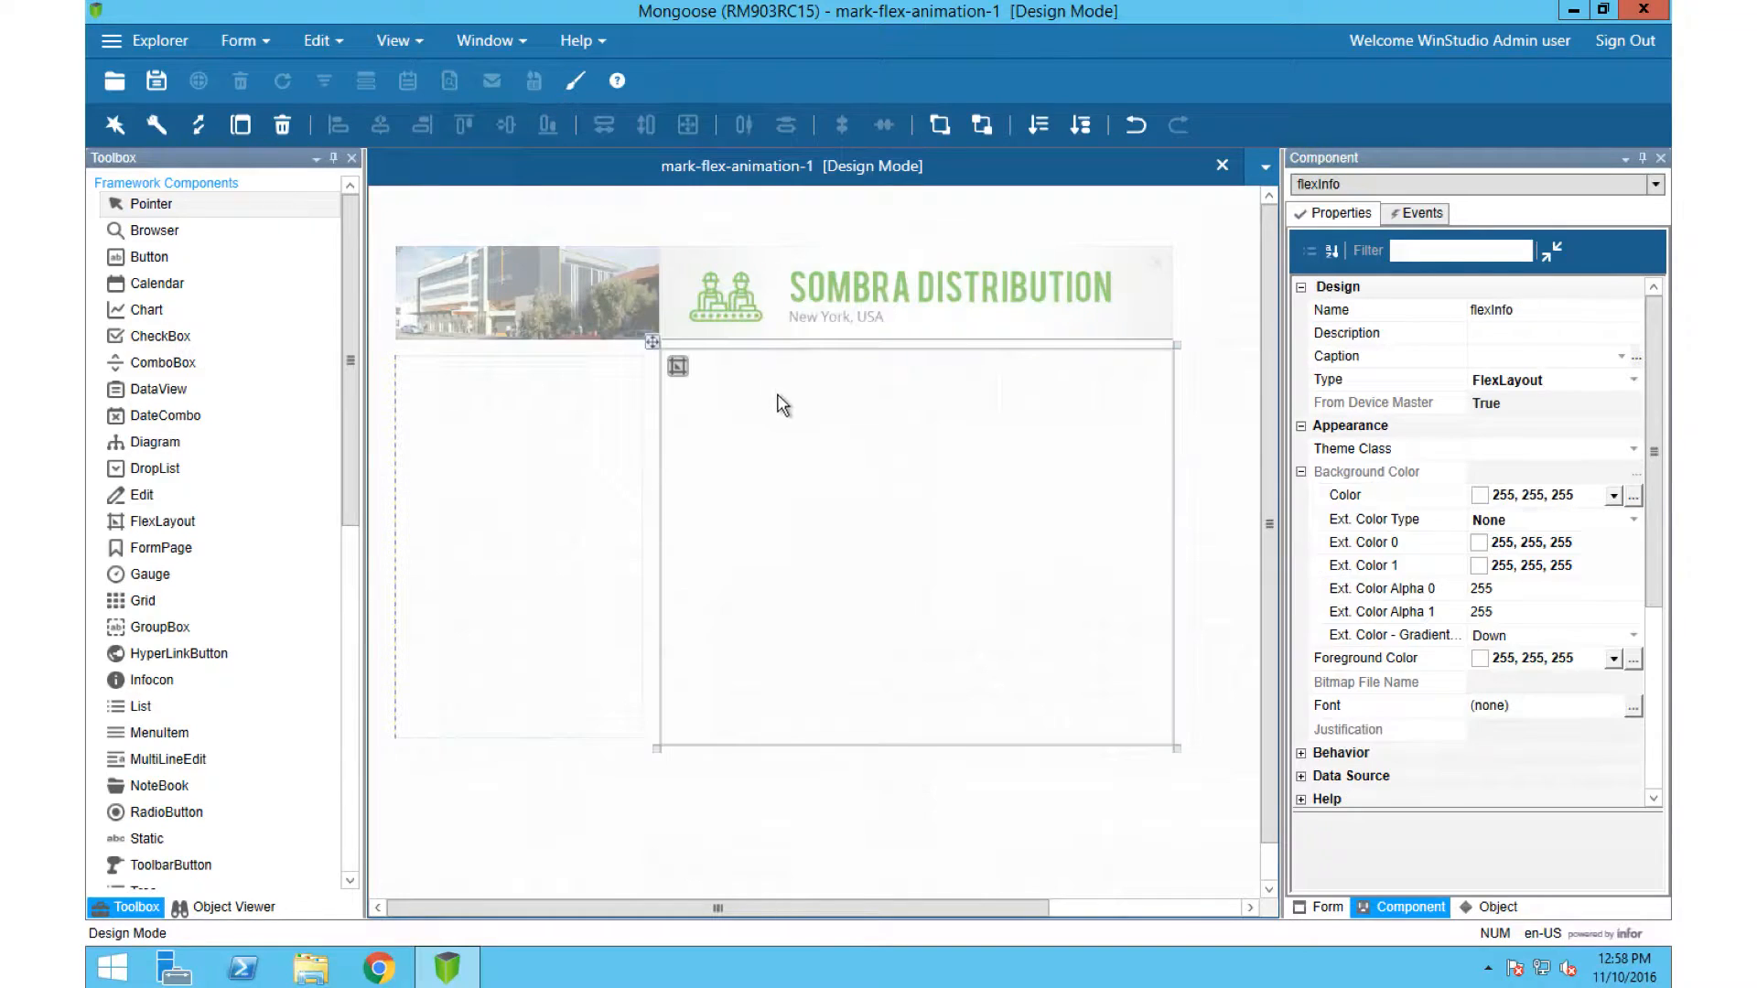
double_click(677, 365)
click(645, 691)
drag(720, 198, 1095, 281)
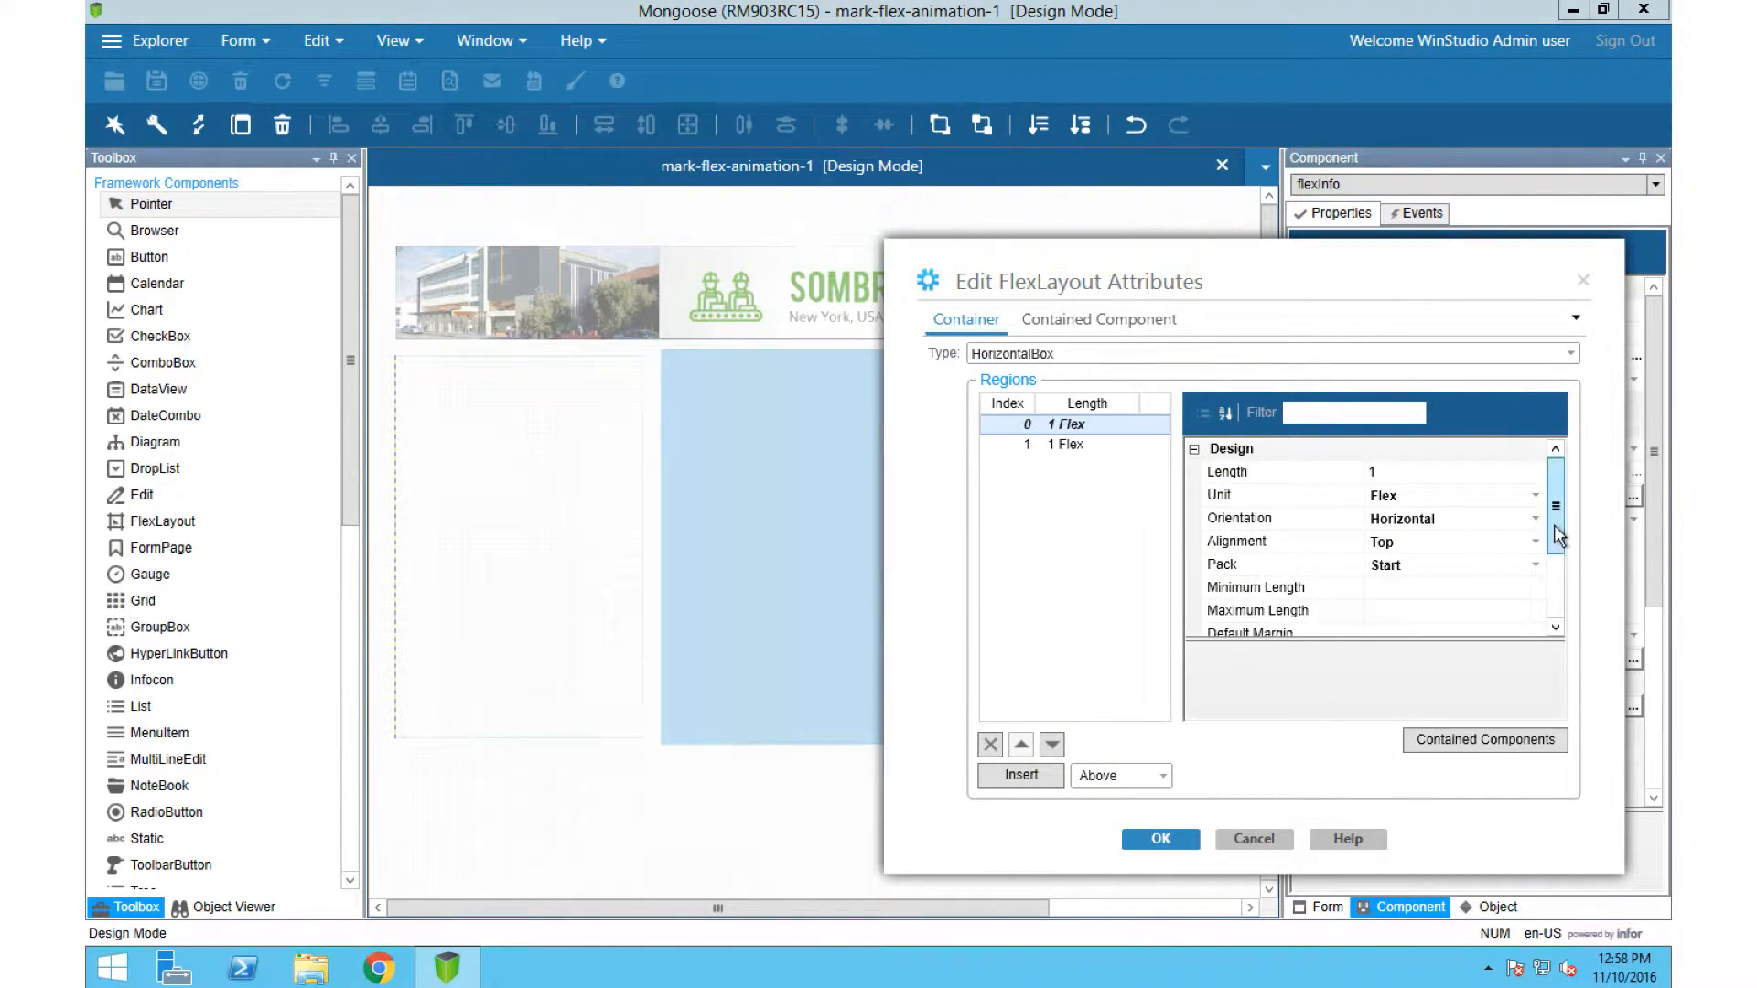
Step: Set the background image of flexInfo's region 0 to sombra-bg-chelsea1.jpg
scroll(1554, 523, down, 2)
click(1537, 556)
drag(1564, 623, 1560, 810)
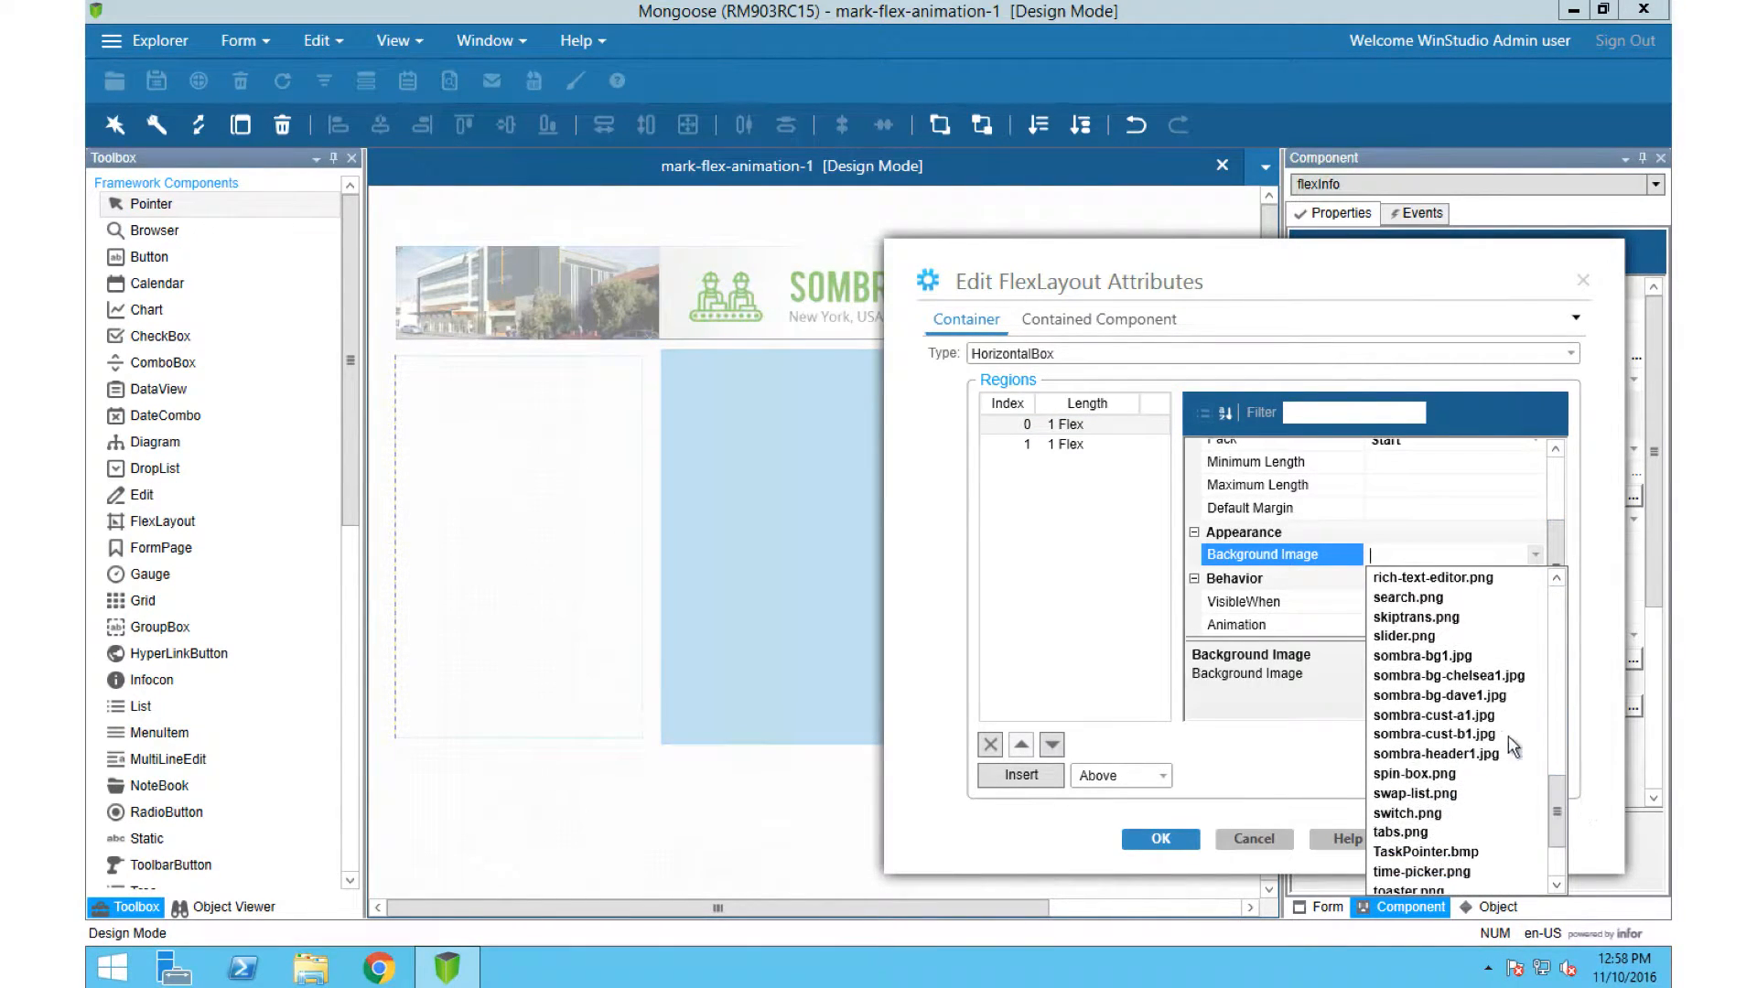
click(1482, 675)
Step: Set the background image of flexInfo's region 1 to sombra-bg-dave1.jpg
click(1535, 555)
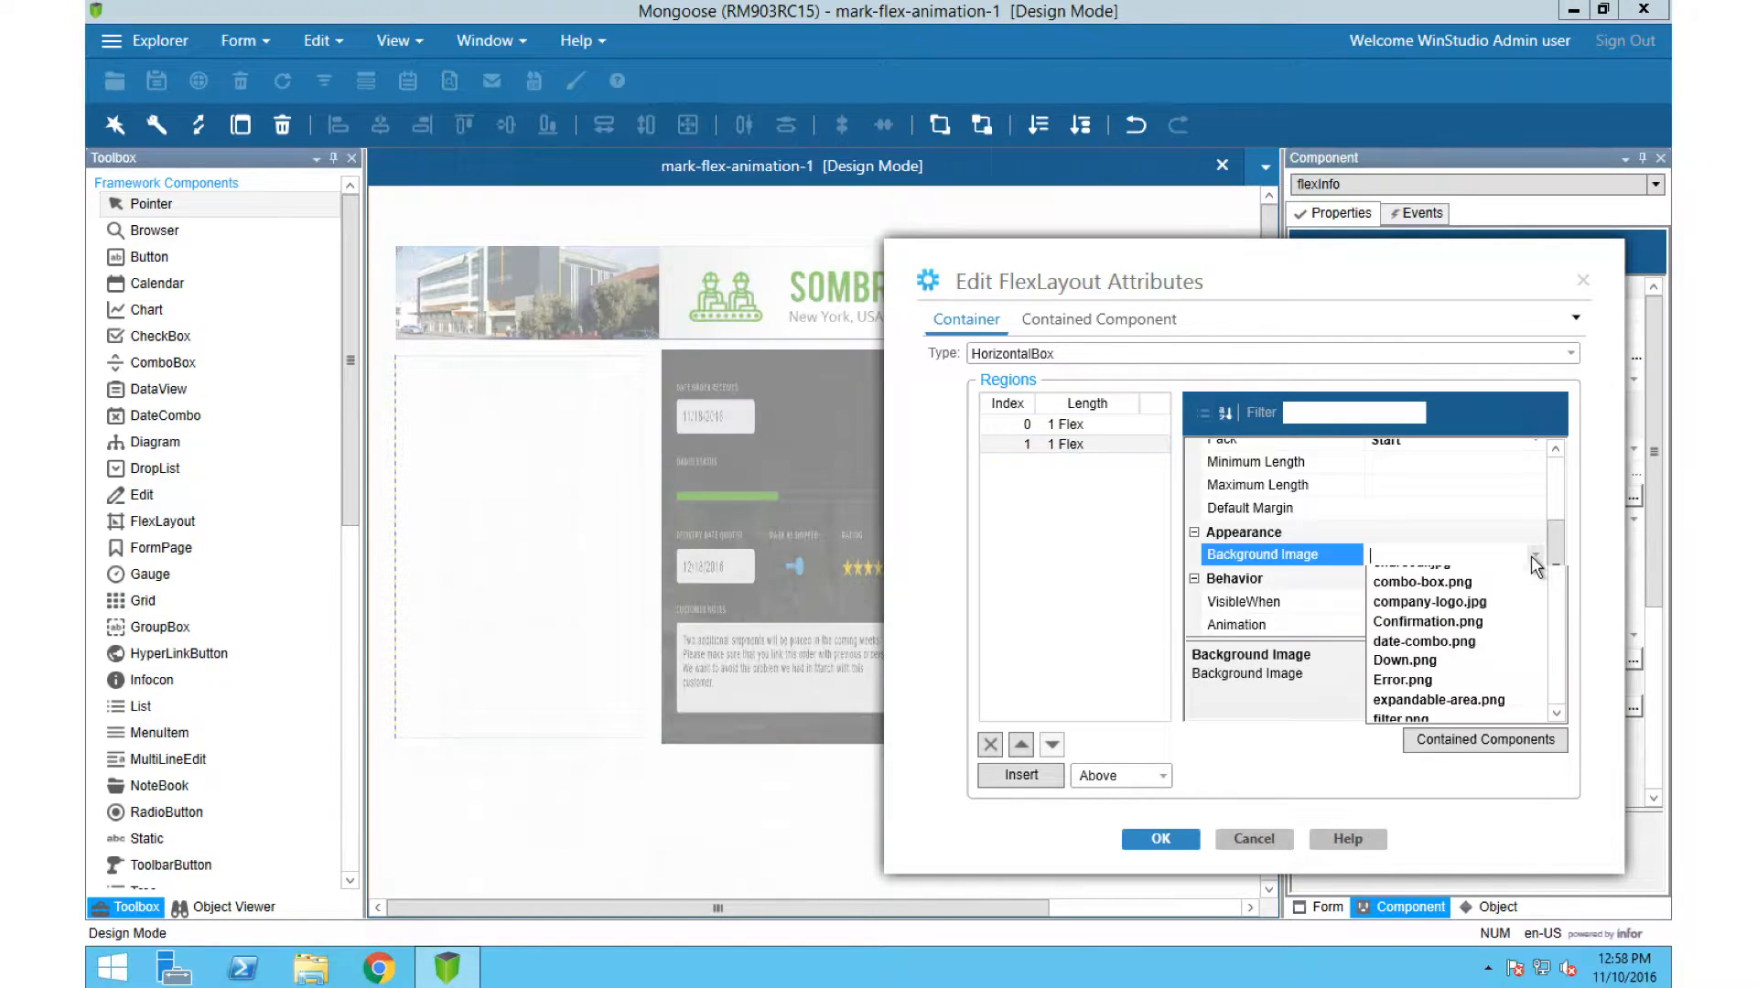
drag(1558, 650, 1600, 805)
scroll(1589, 770, down, 3)
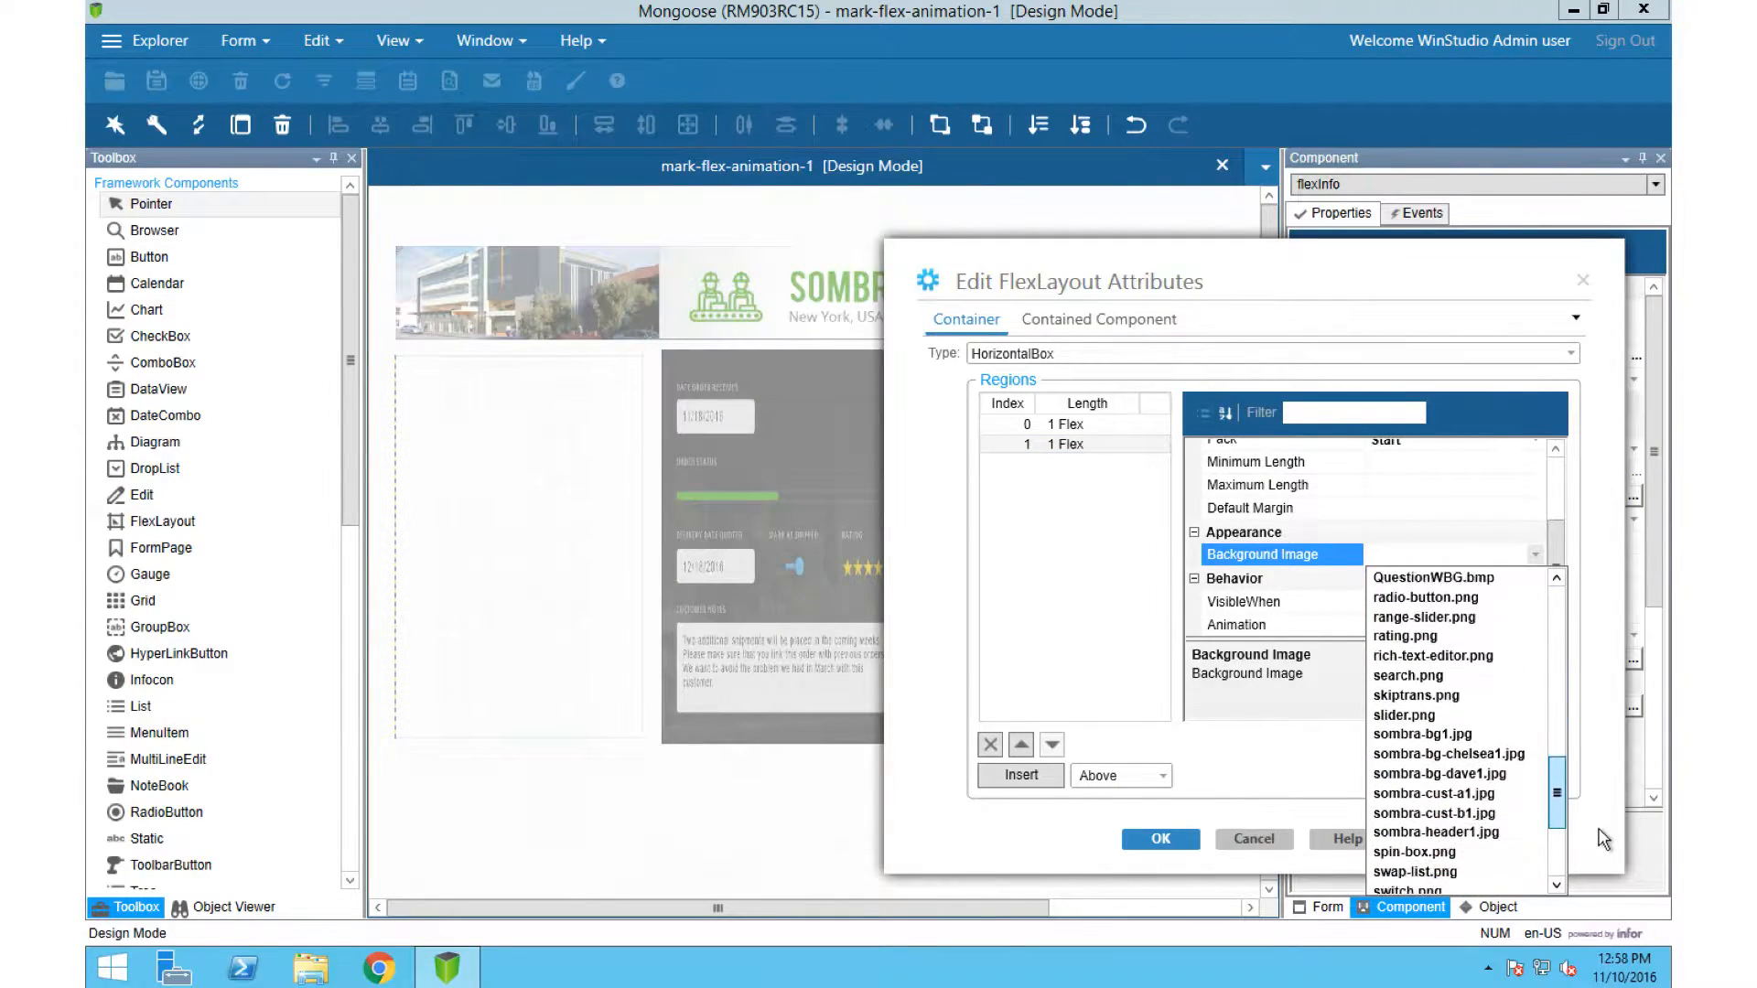
click(1446, 814)
Step: Set flexInfo's VisibleWhen expressions to #V(Customer) = 2 for region 1 and #V(Customer) = 1 for region 0, and apply them
click(1396, 602)
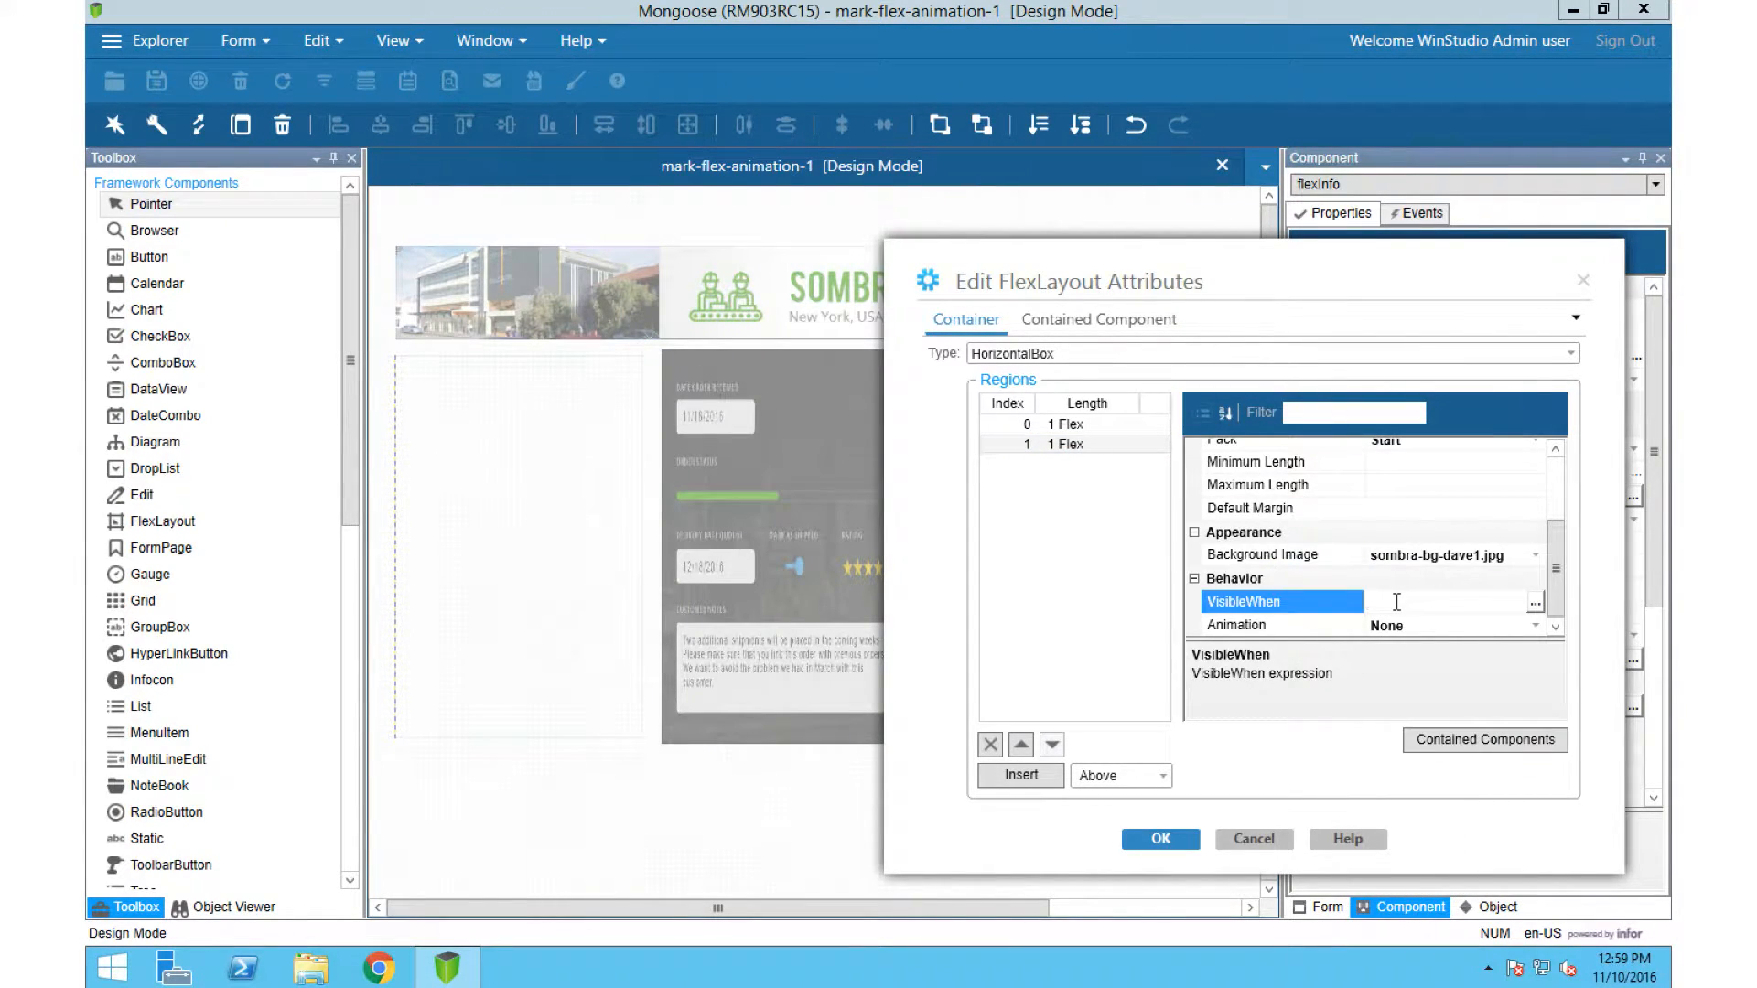
text(#V(Customer) =1)
click(1066, 425)
click(1486, 595)
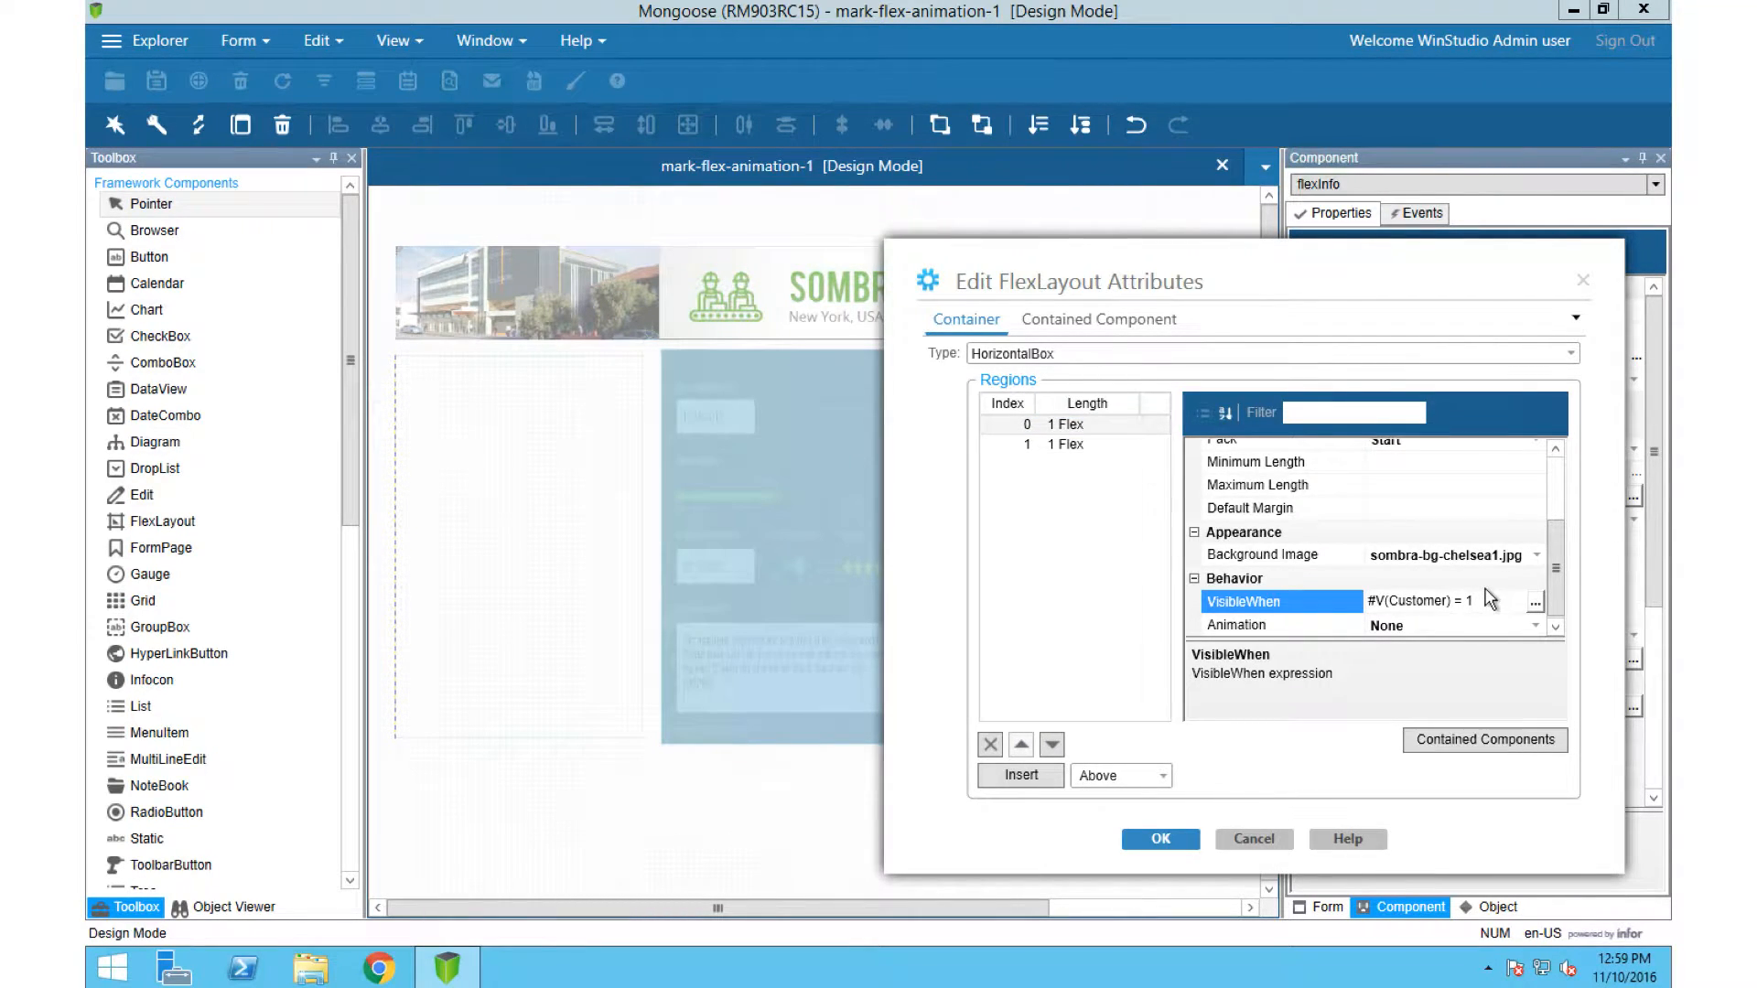
click(1067, 444)
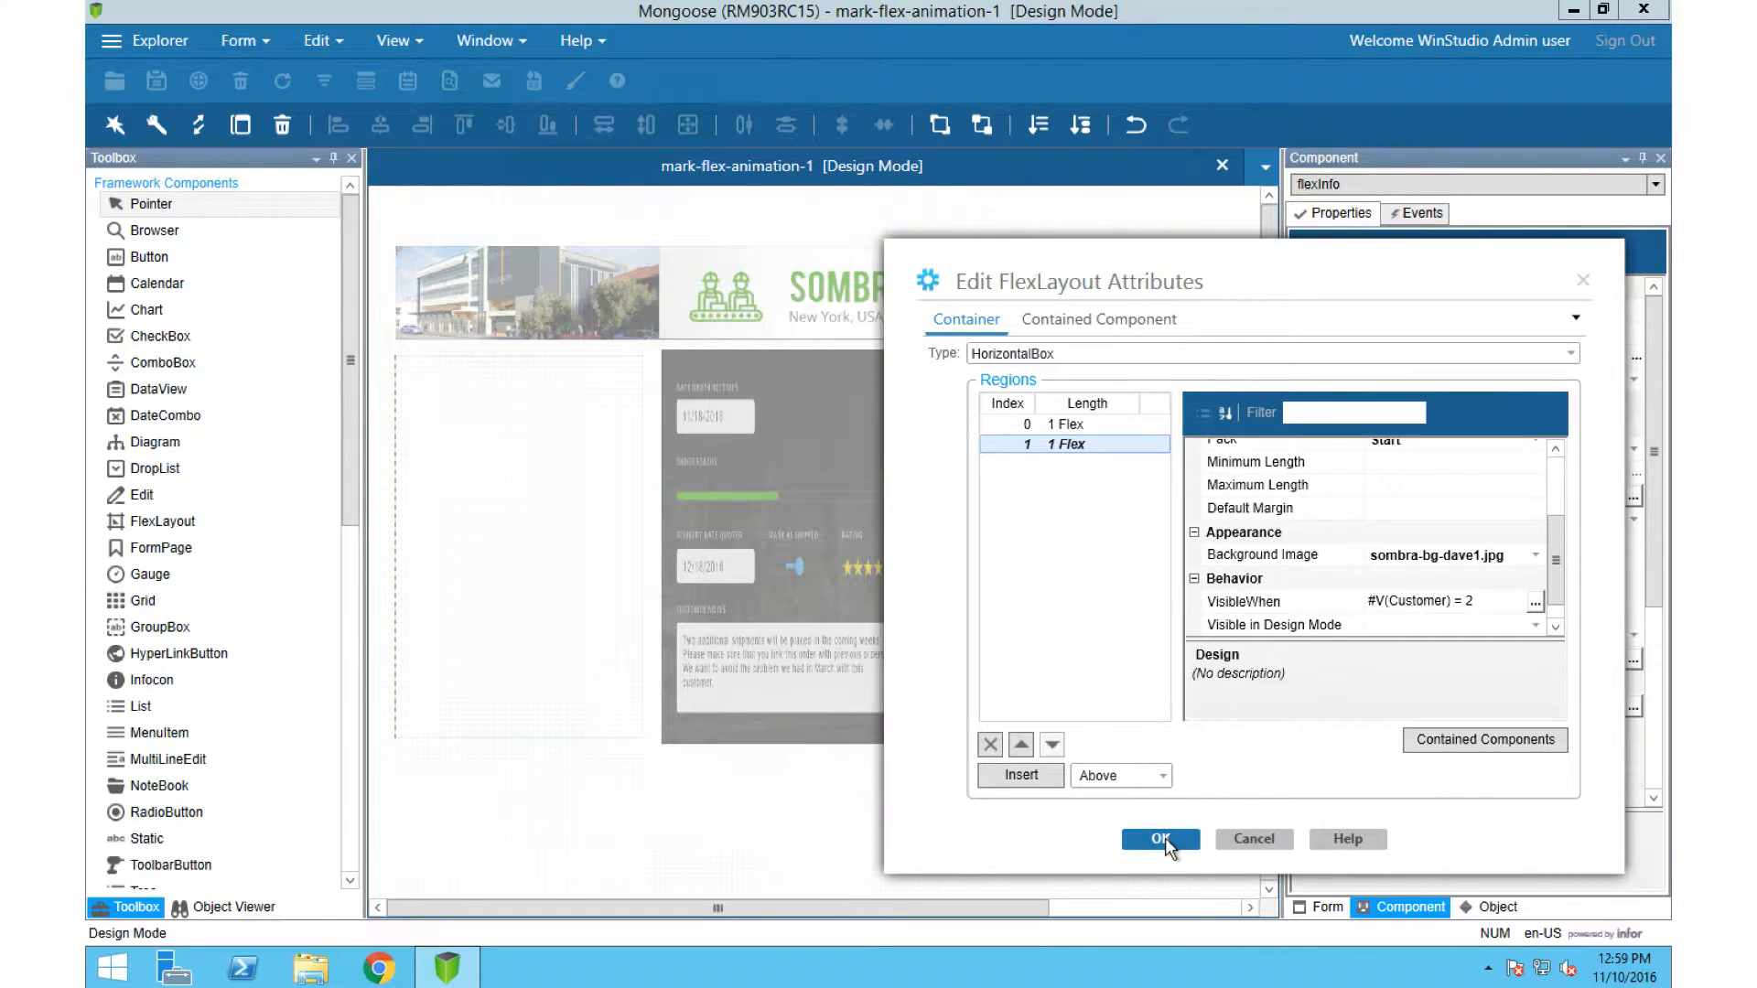
click(1160, 838)
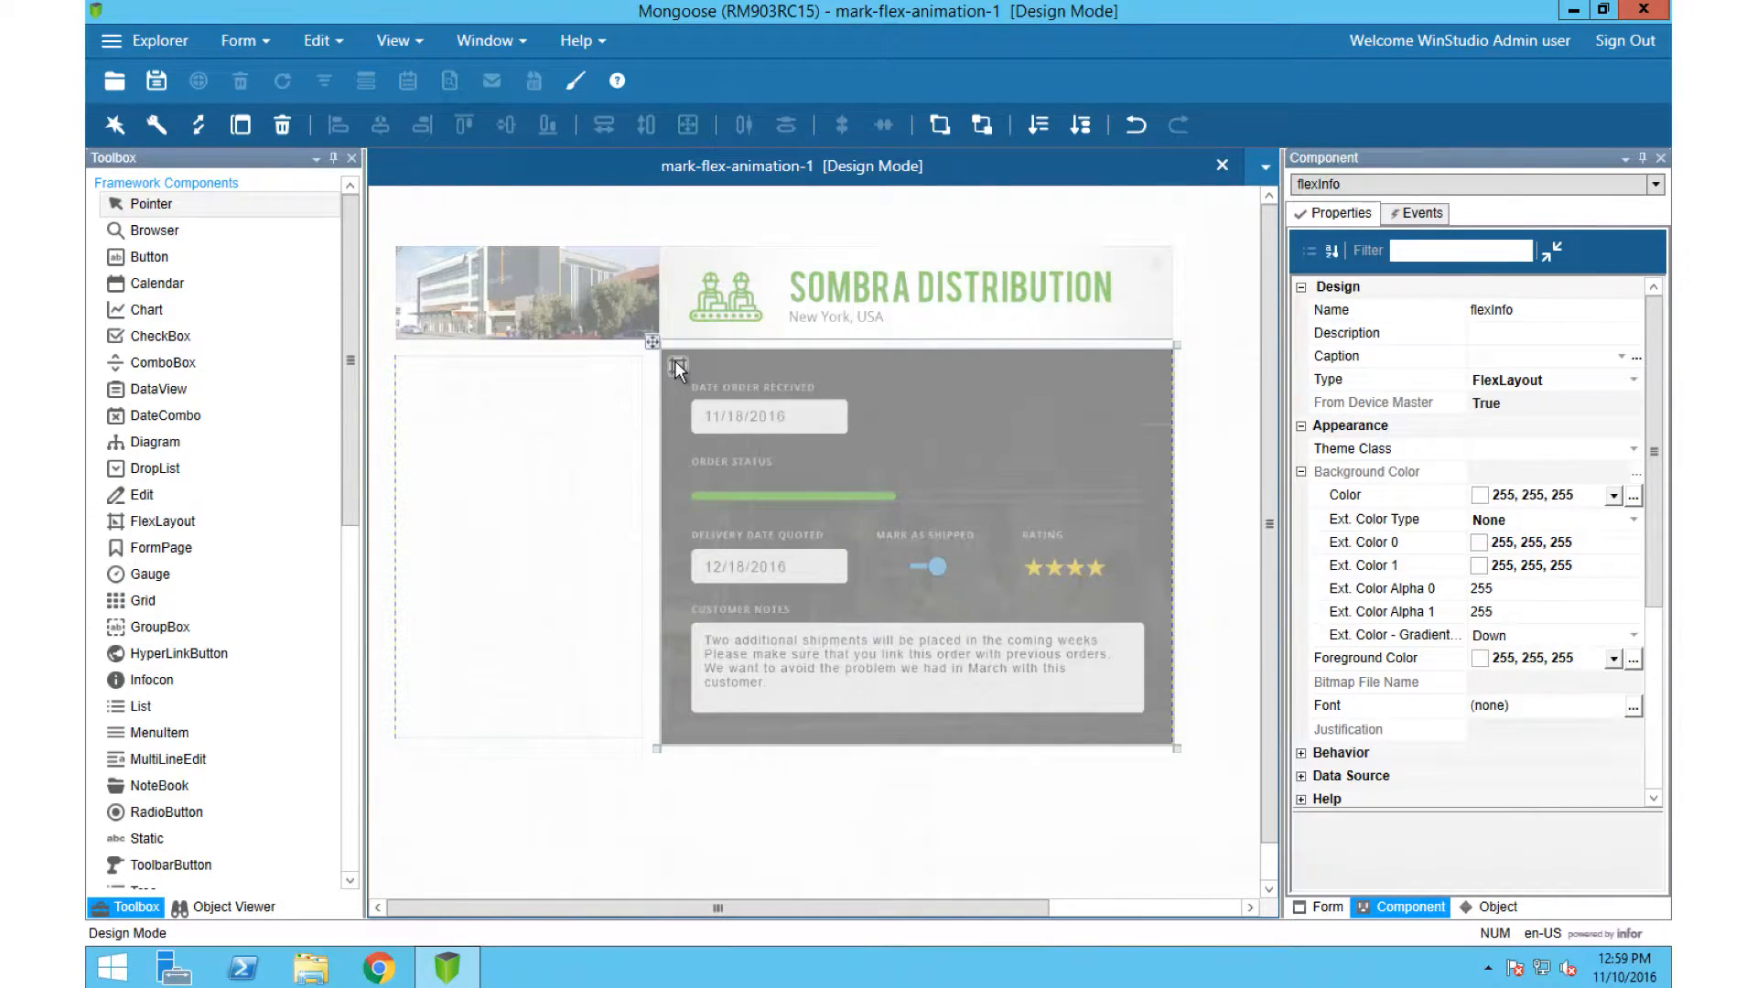
Step: Set the animation of both regions 0 and 1 in the flexInfo layout to FromLeft
double_click(674, 361)
scroll(1181, 457, down, 2)
scroll(1183, 540, down, 2)
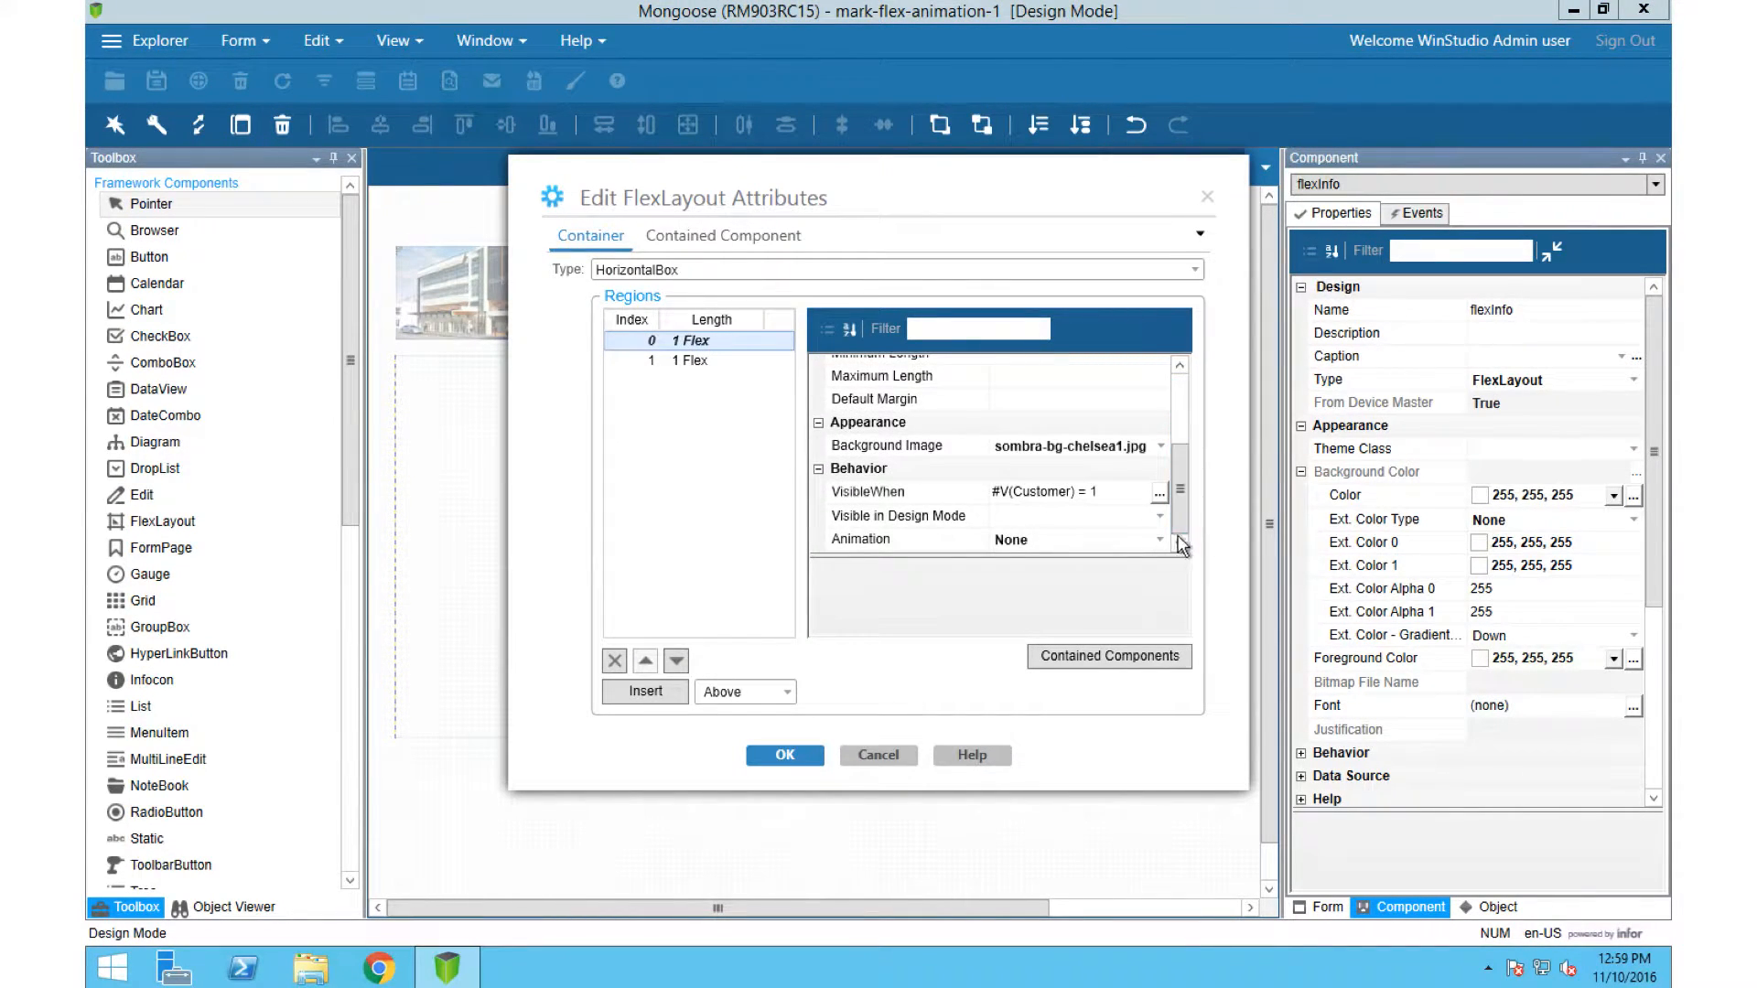
click(1161, 541)
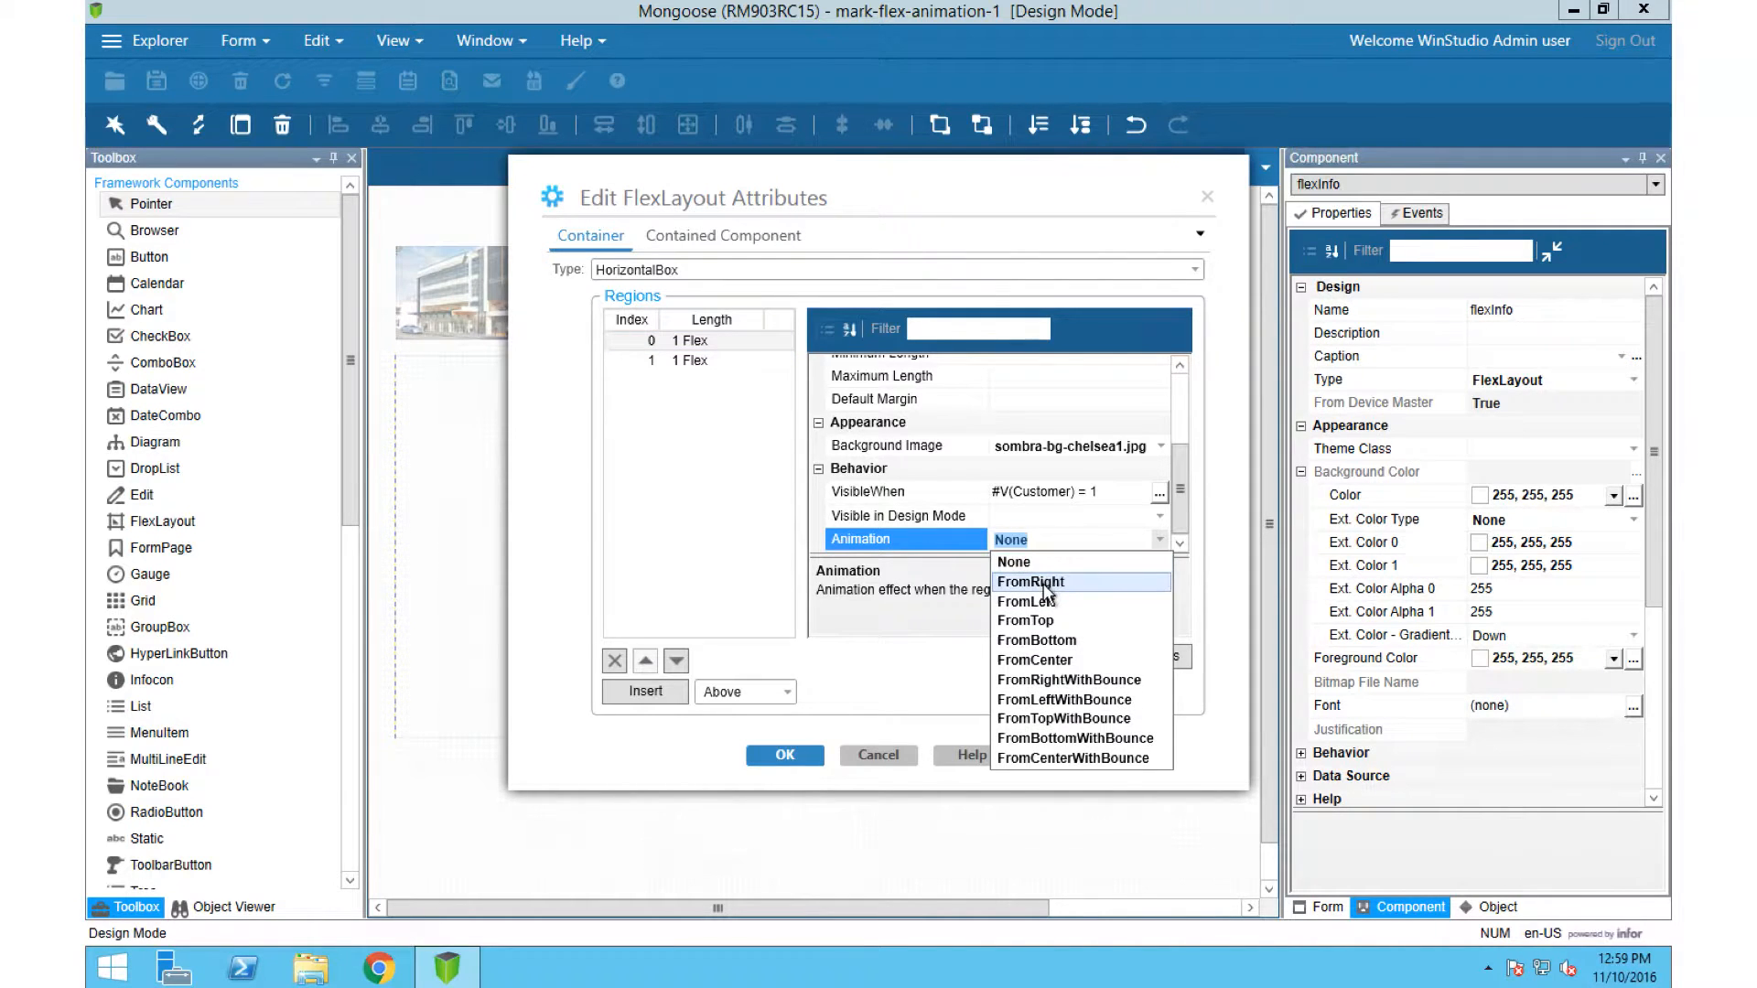
click(1042, 602)
click(723, 359)
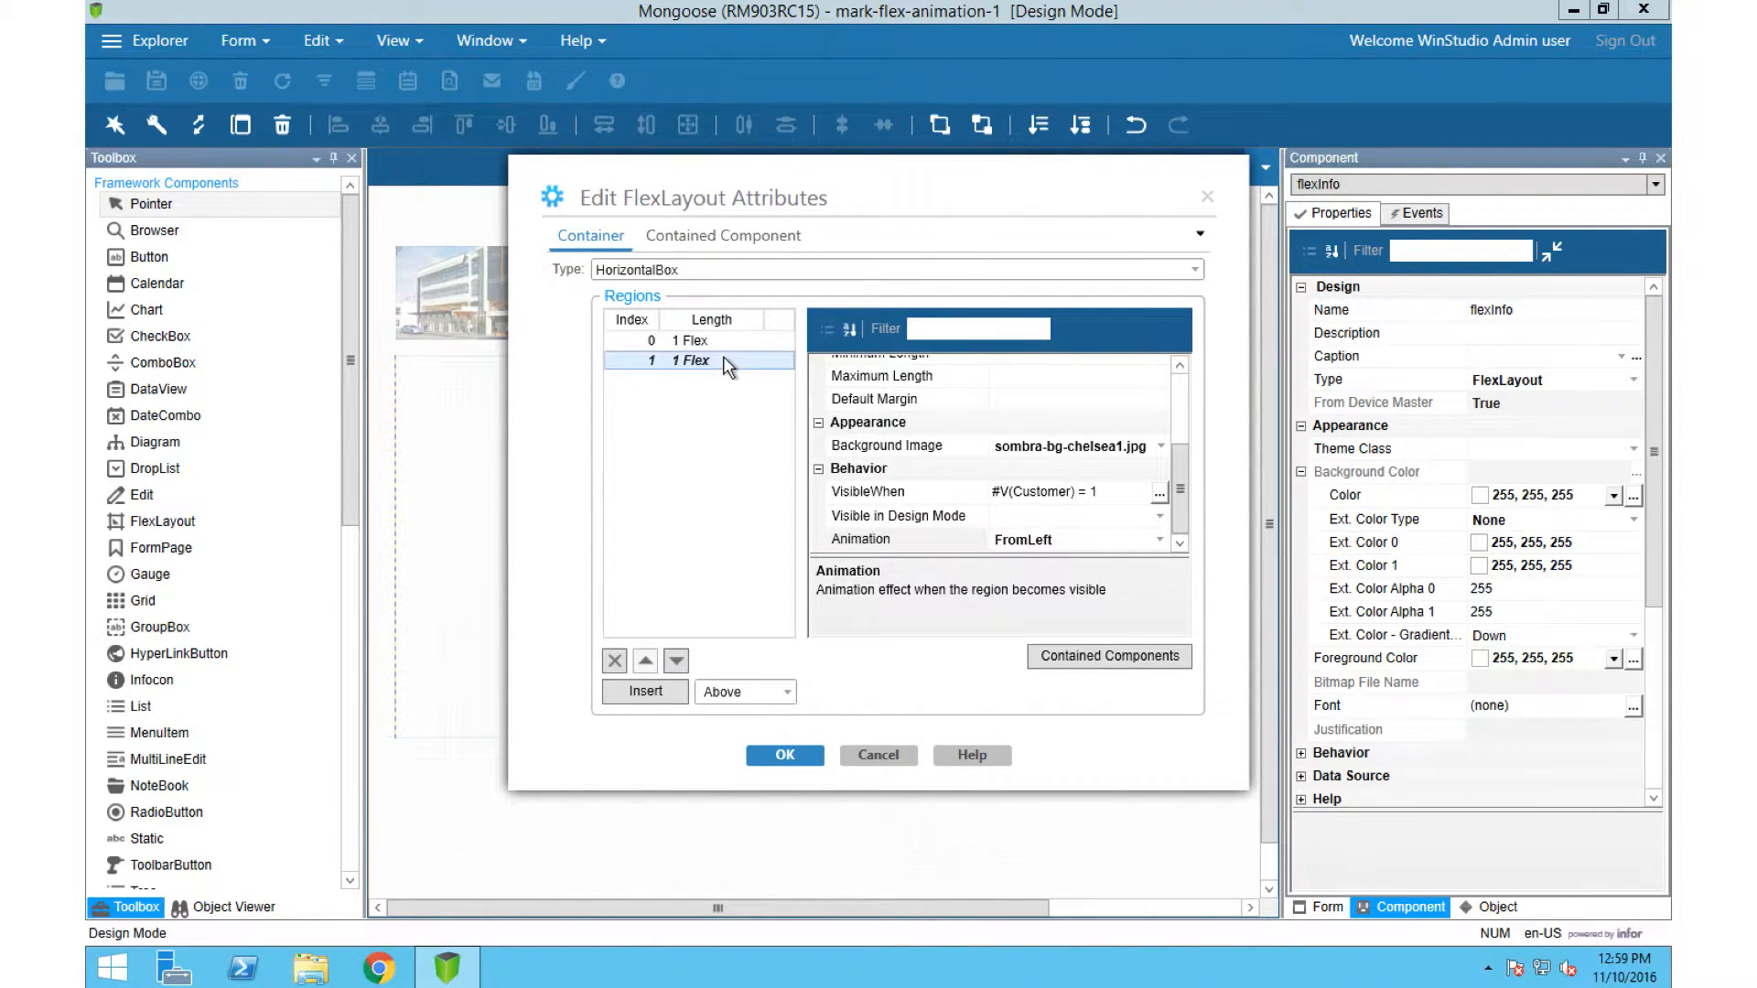
click(1158, 541)
click(1039, 602)
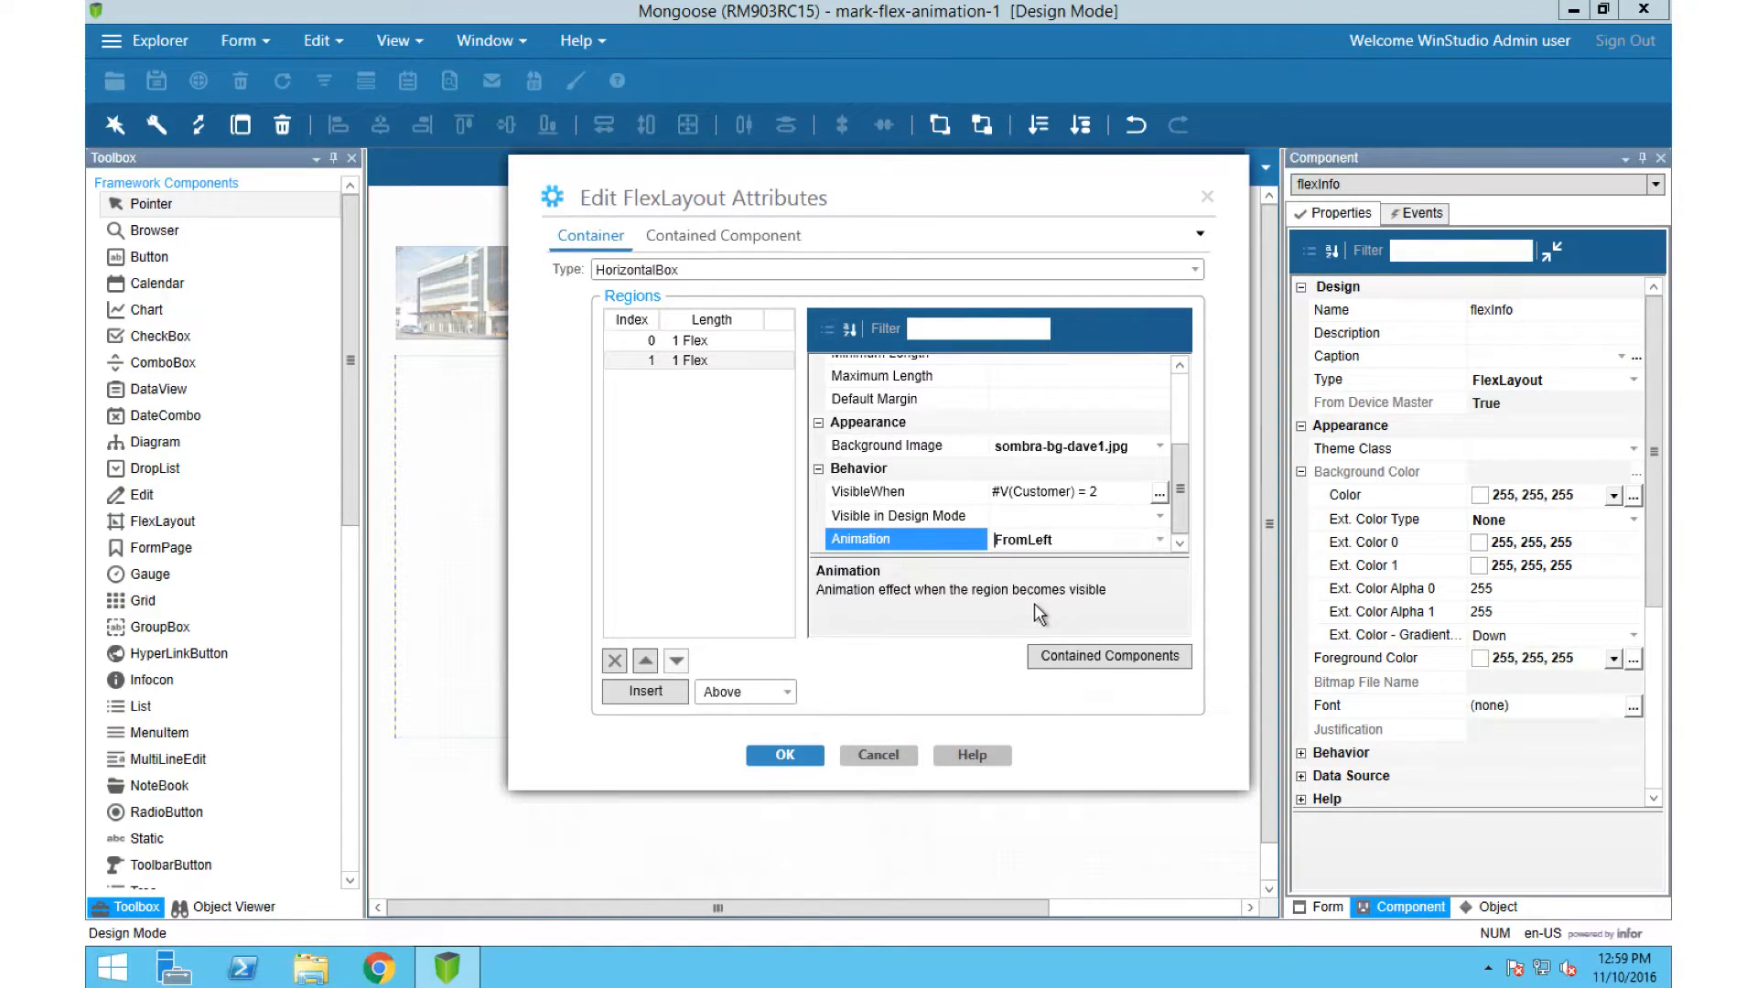
Step: Set the animation of flexInfo's region 1 to FromLeftWithBounce and apply the layout attributes
click(1164, 541)
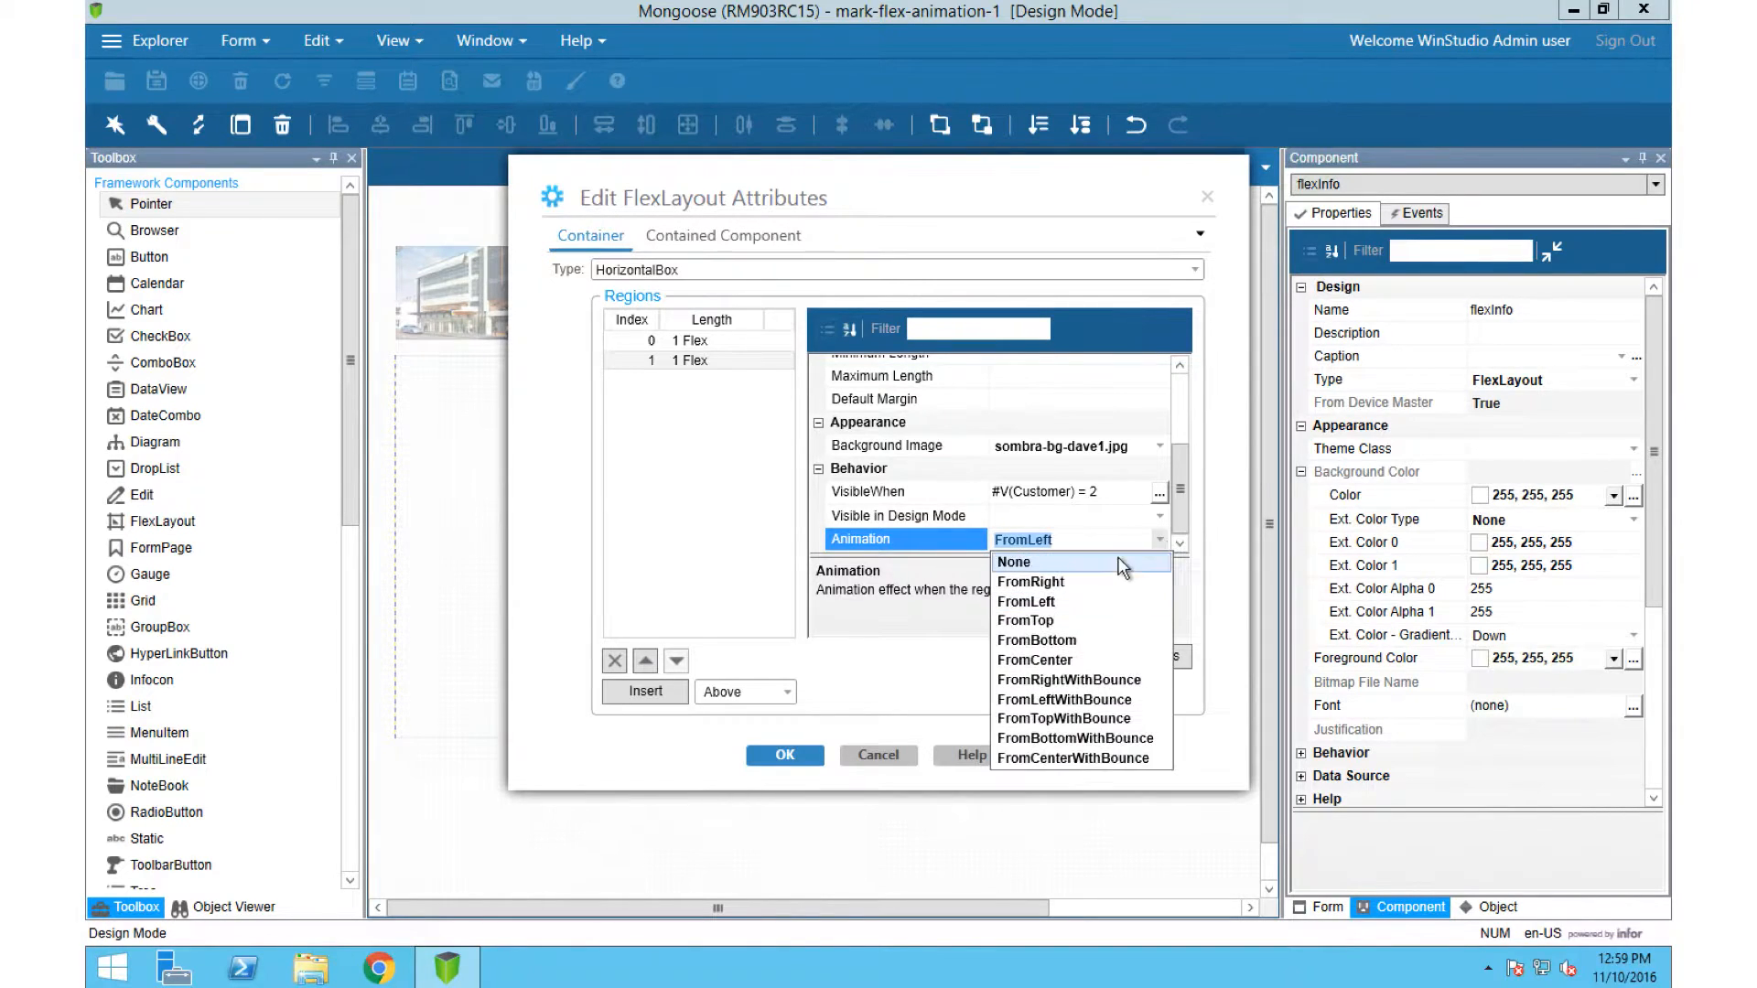
click(1106, 700)
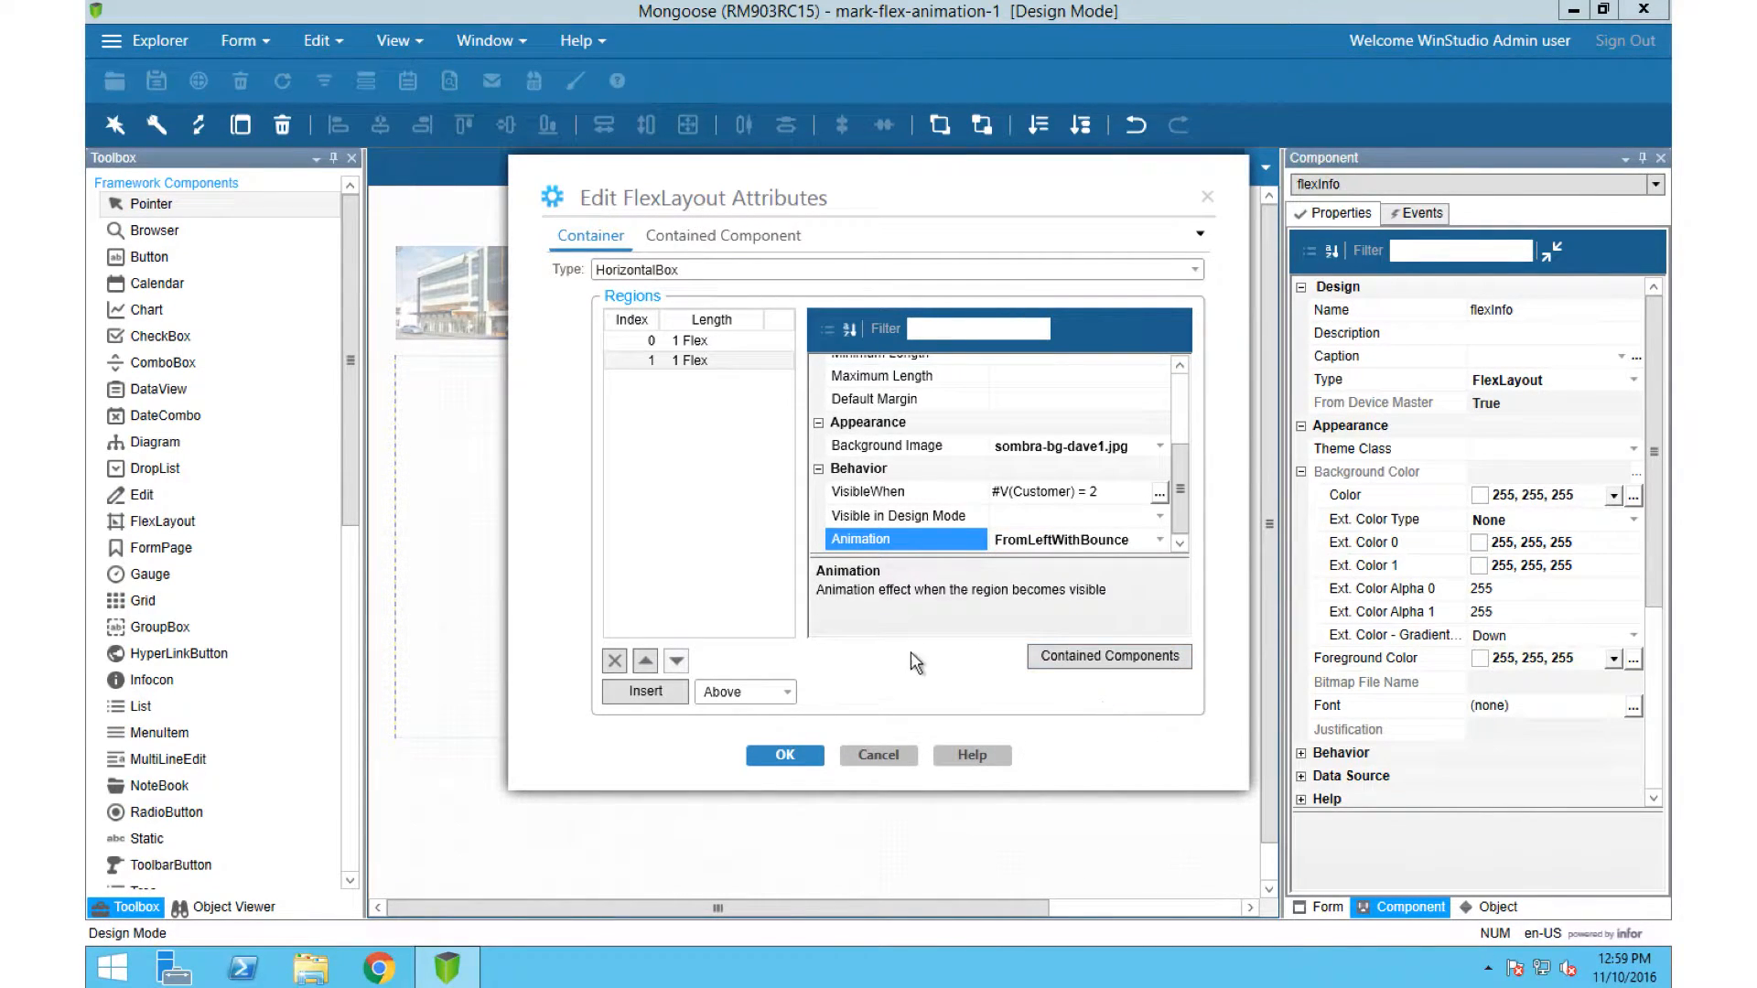
click(785, 755)
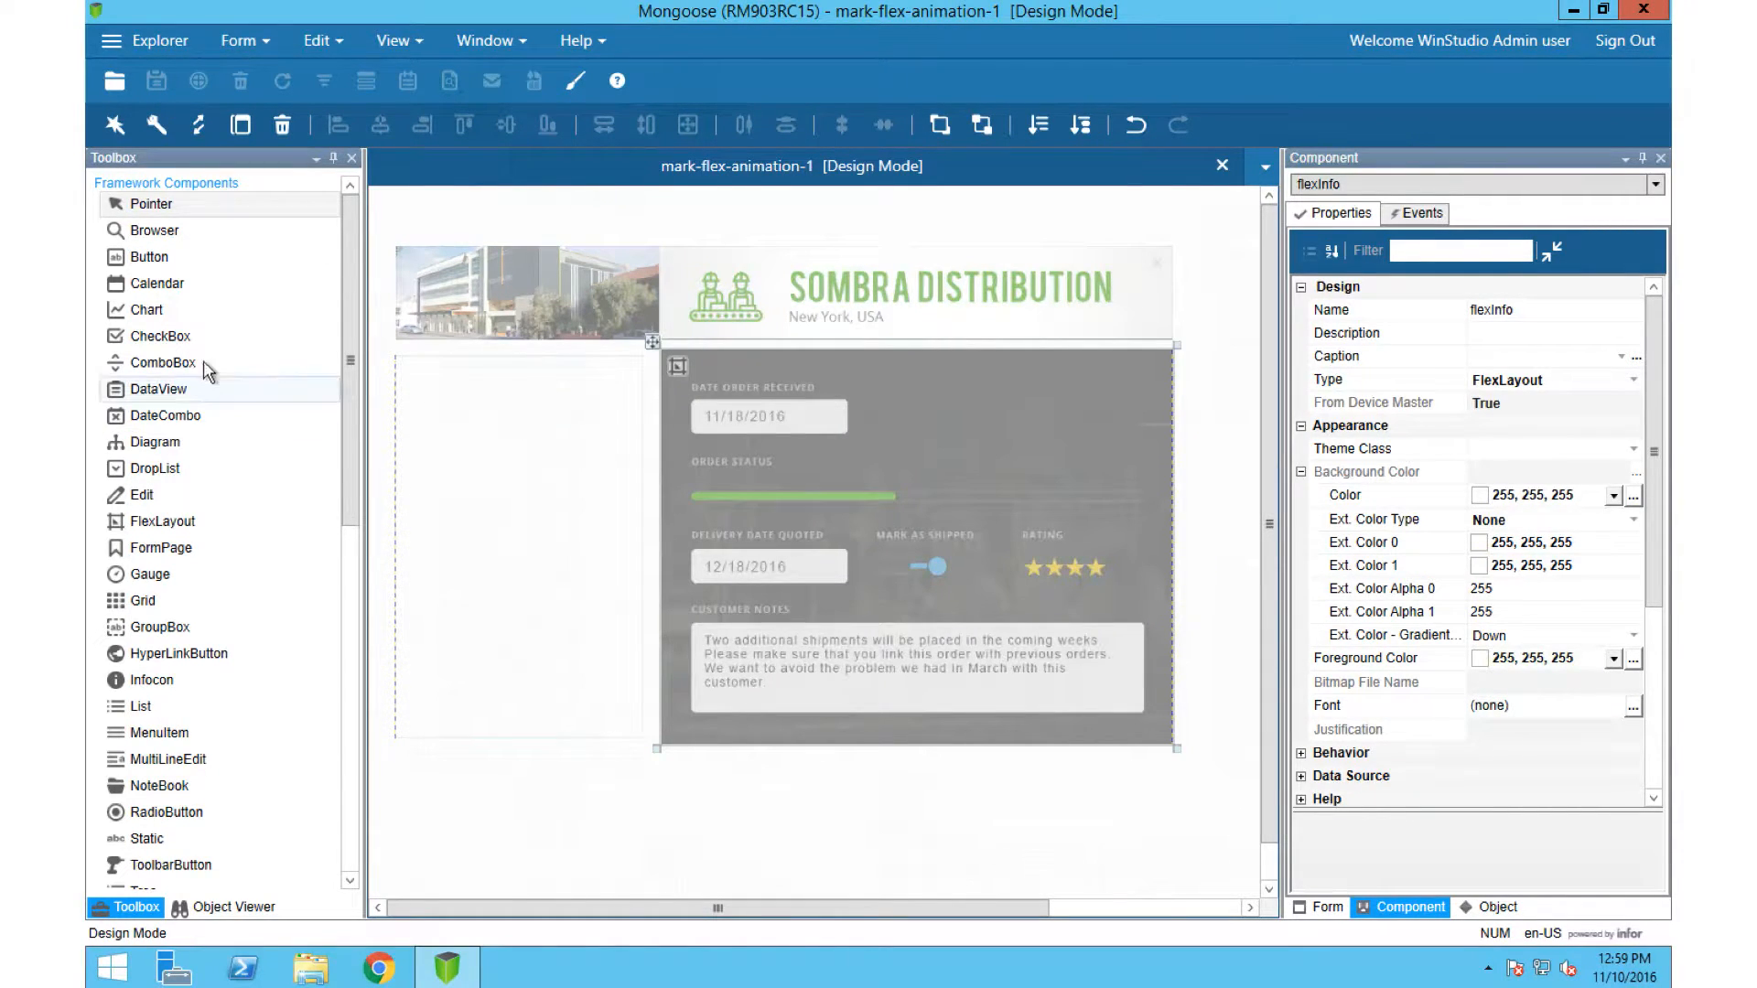
Step: Add a push button below the contact layout and place a copy of it beside it, under the order details
click(264, 257)
drag(396, 761, 648, 847)
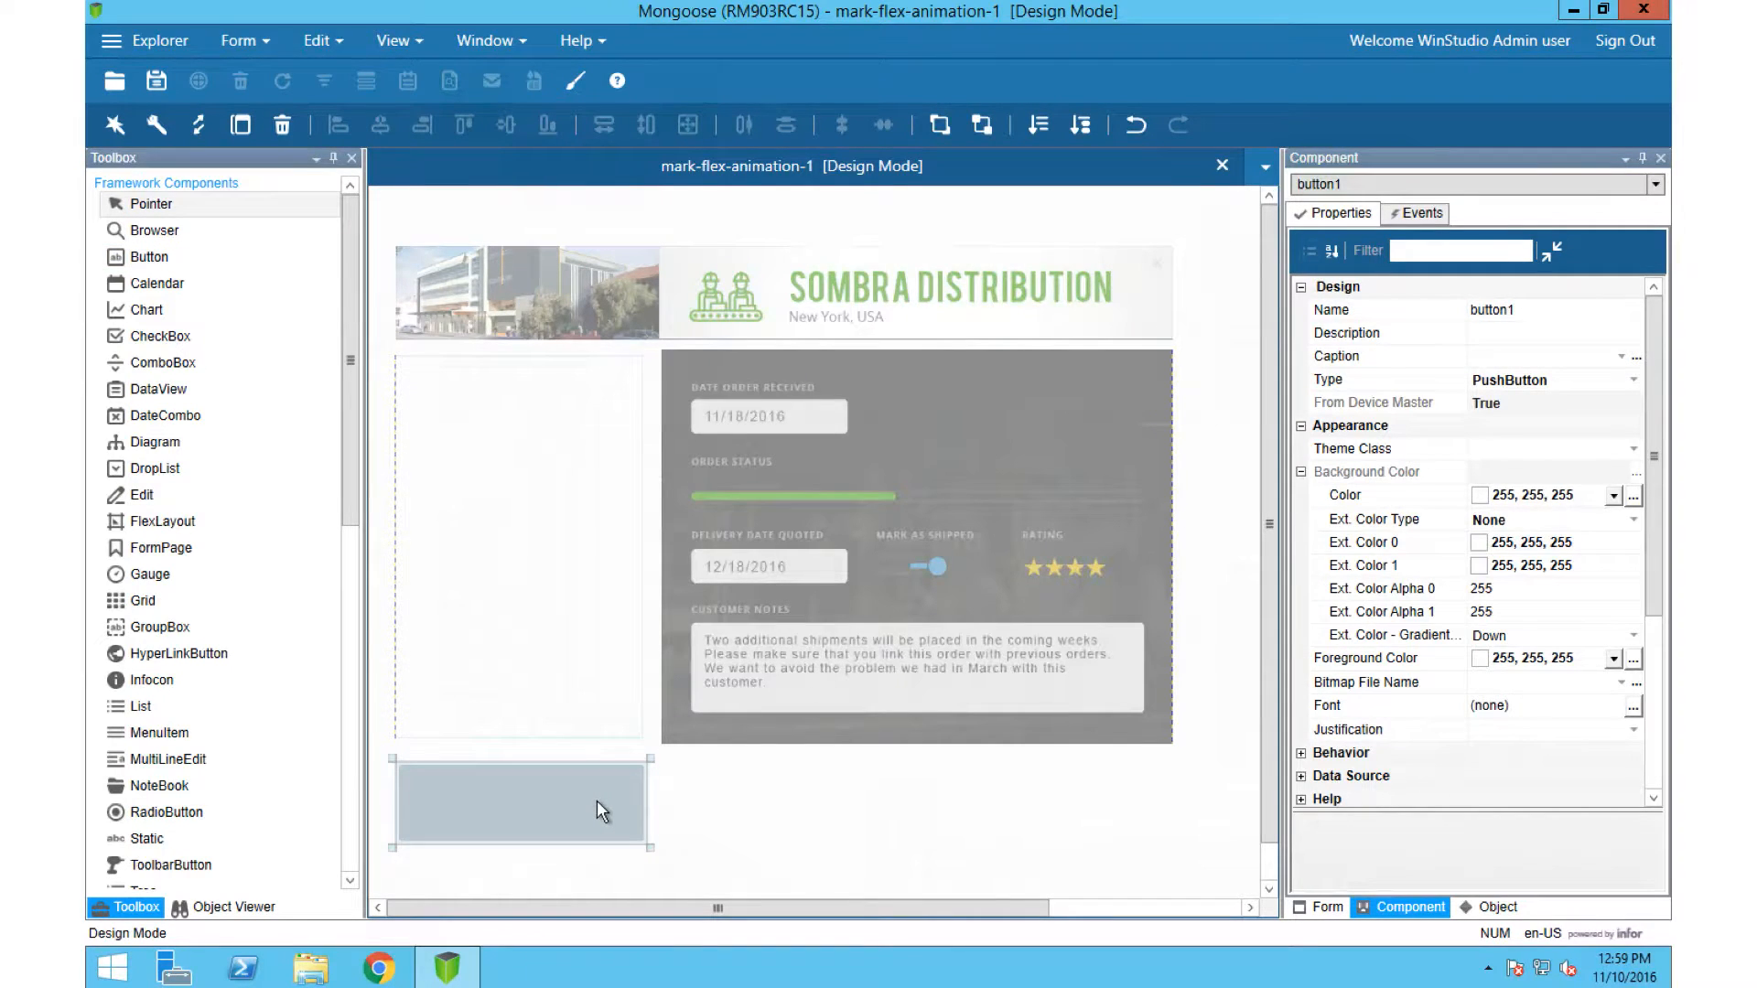
key(ctrl+v)
click(509, 447)
drag(668, 776, 869, 803)
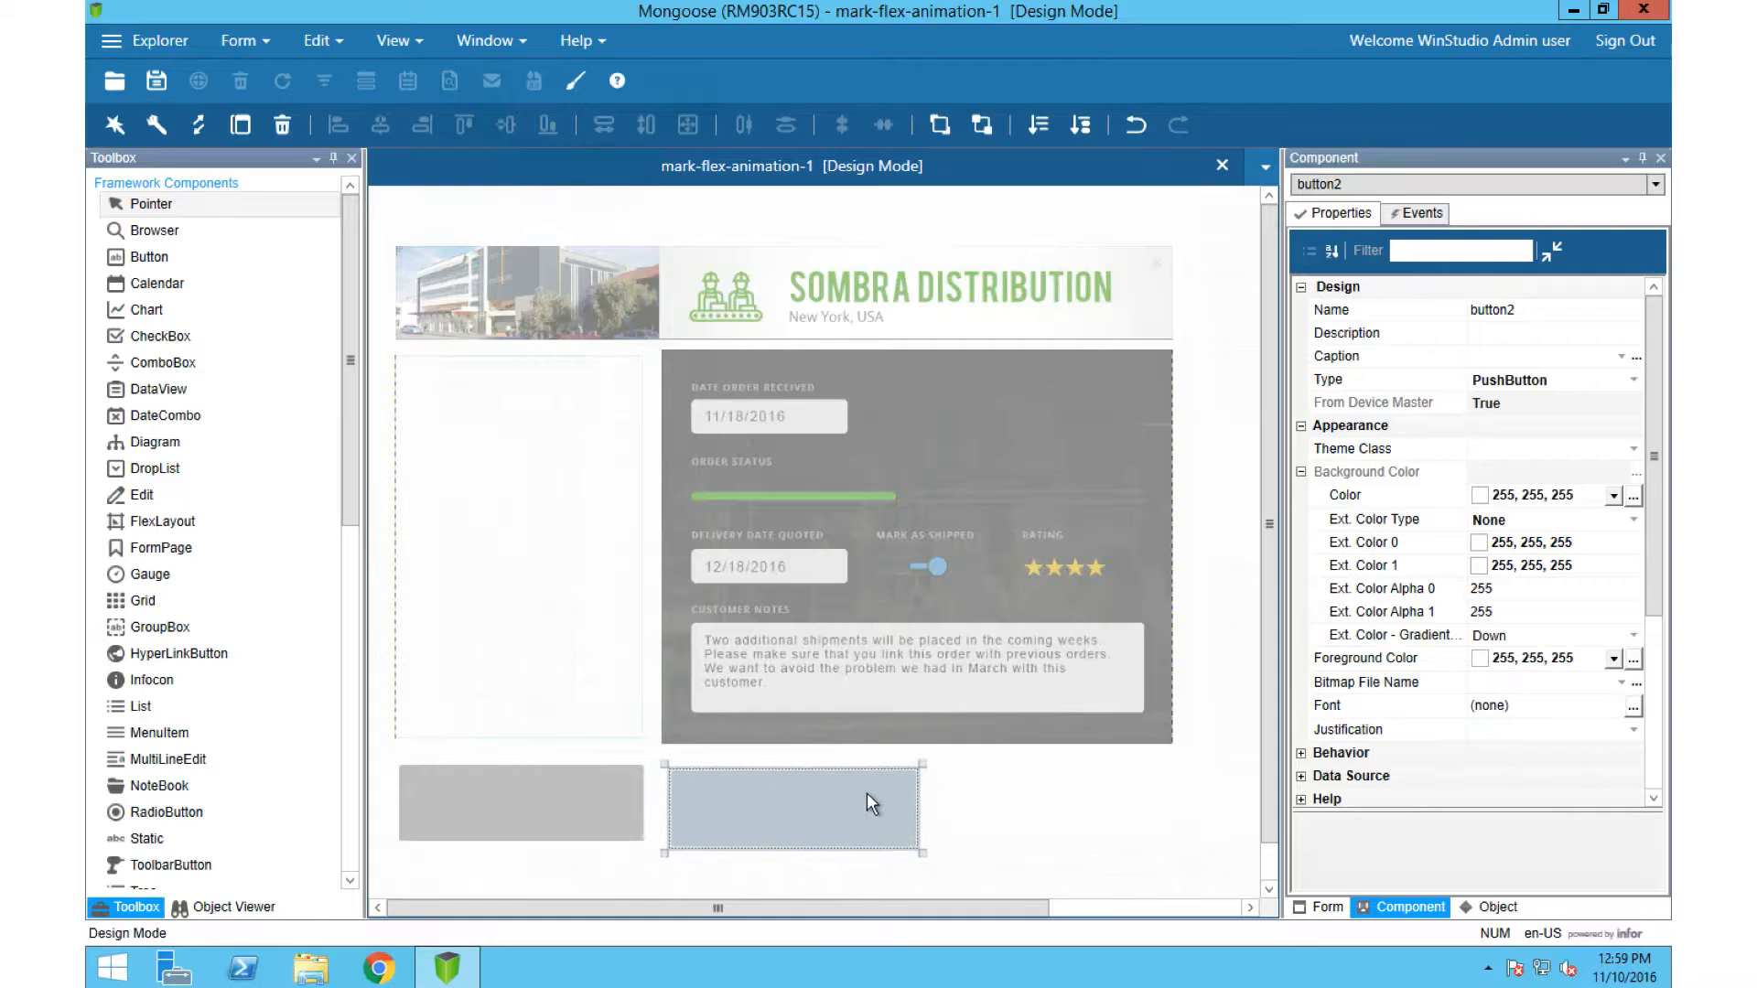
Step: Assign the primary event Customer2 to button2 and Customer1 to button1
click(1413, 213)
click(1515, 311)
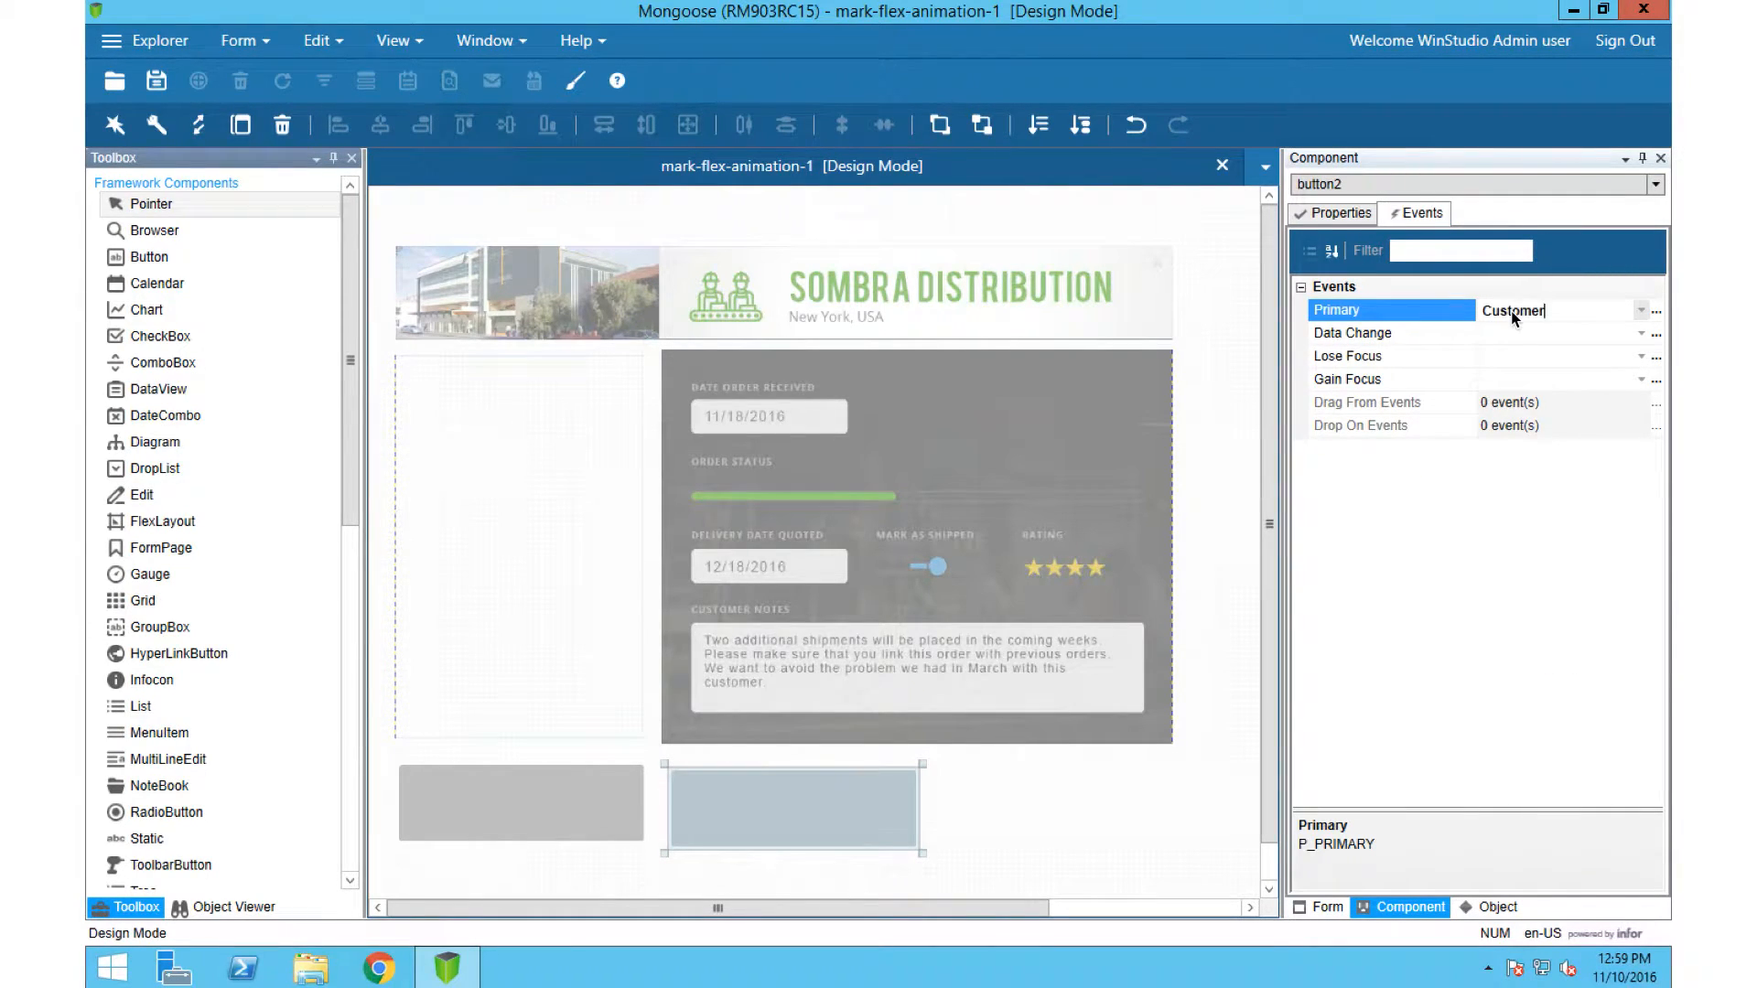
click(595, 796)
click(1534, 310)
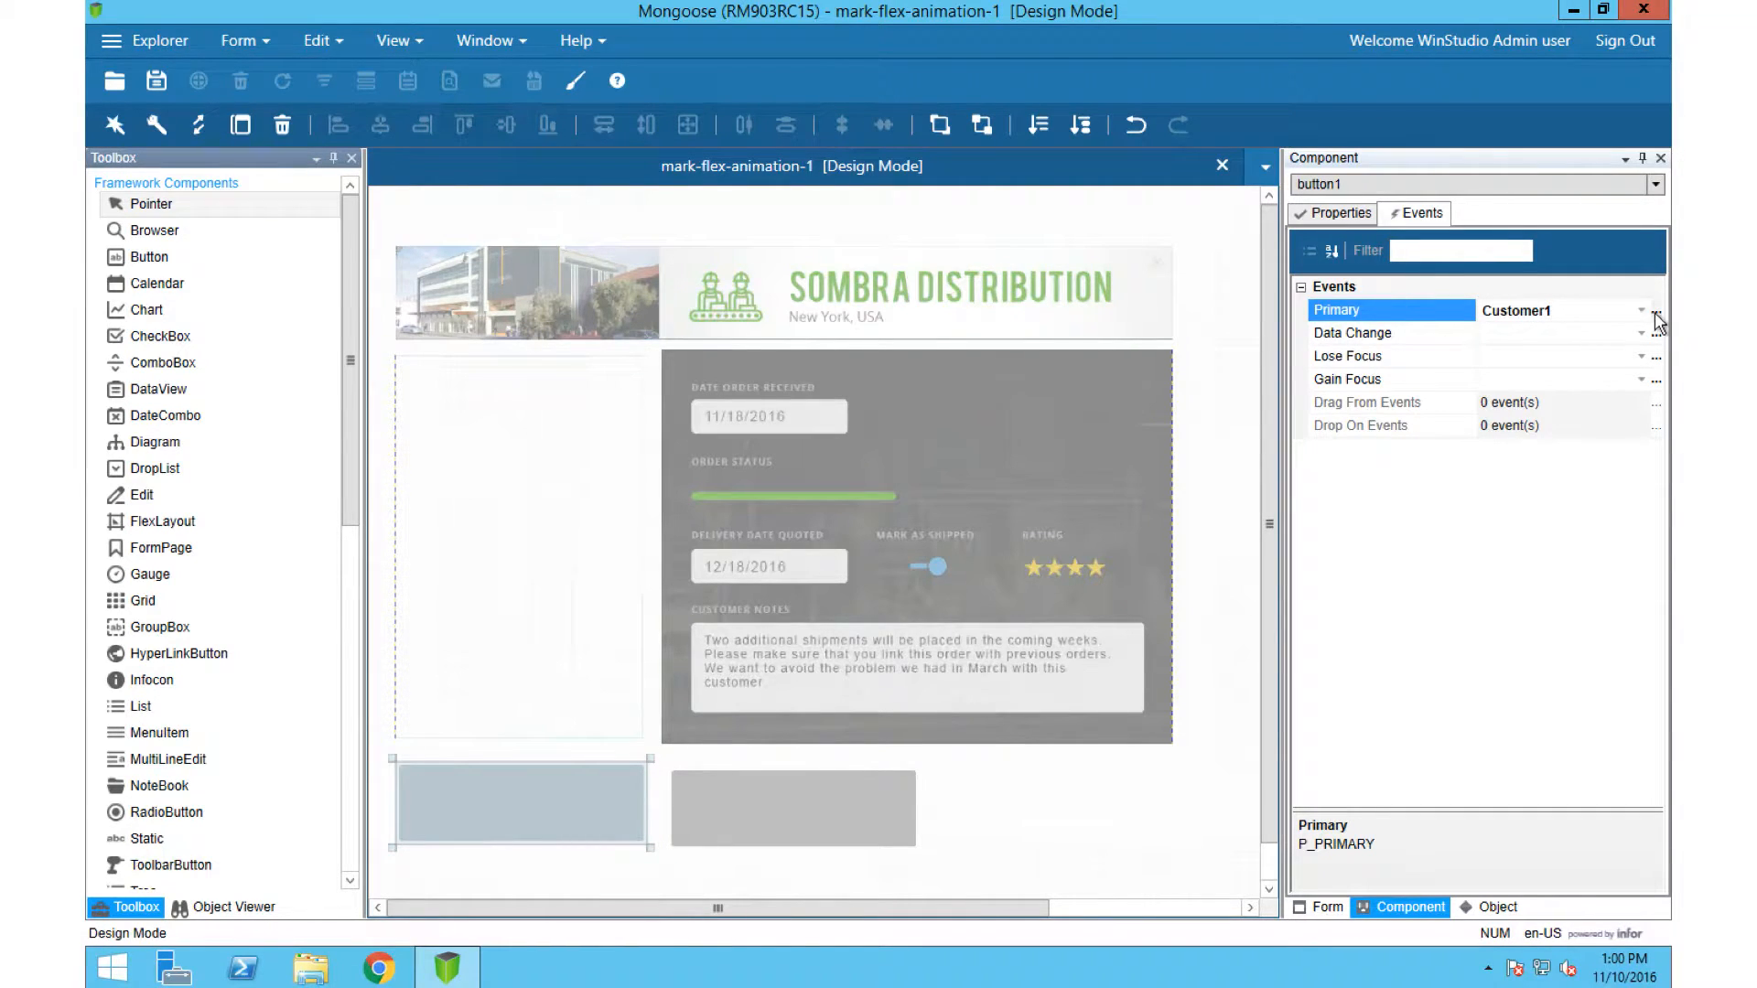
Step: Create an event handler for button1's Customer1 event with the response type Set Values
click(1657, 313)
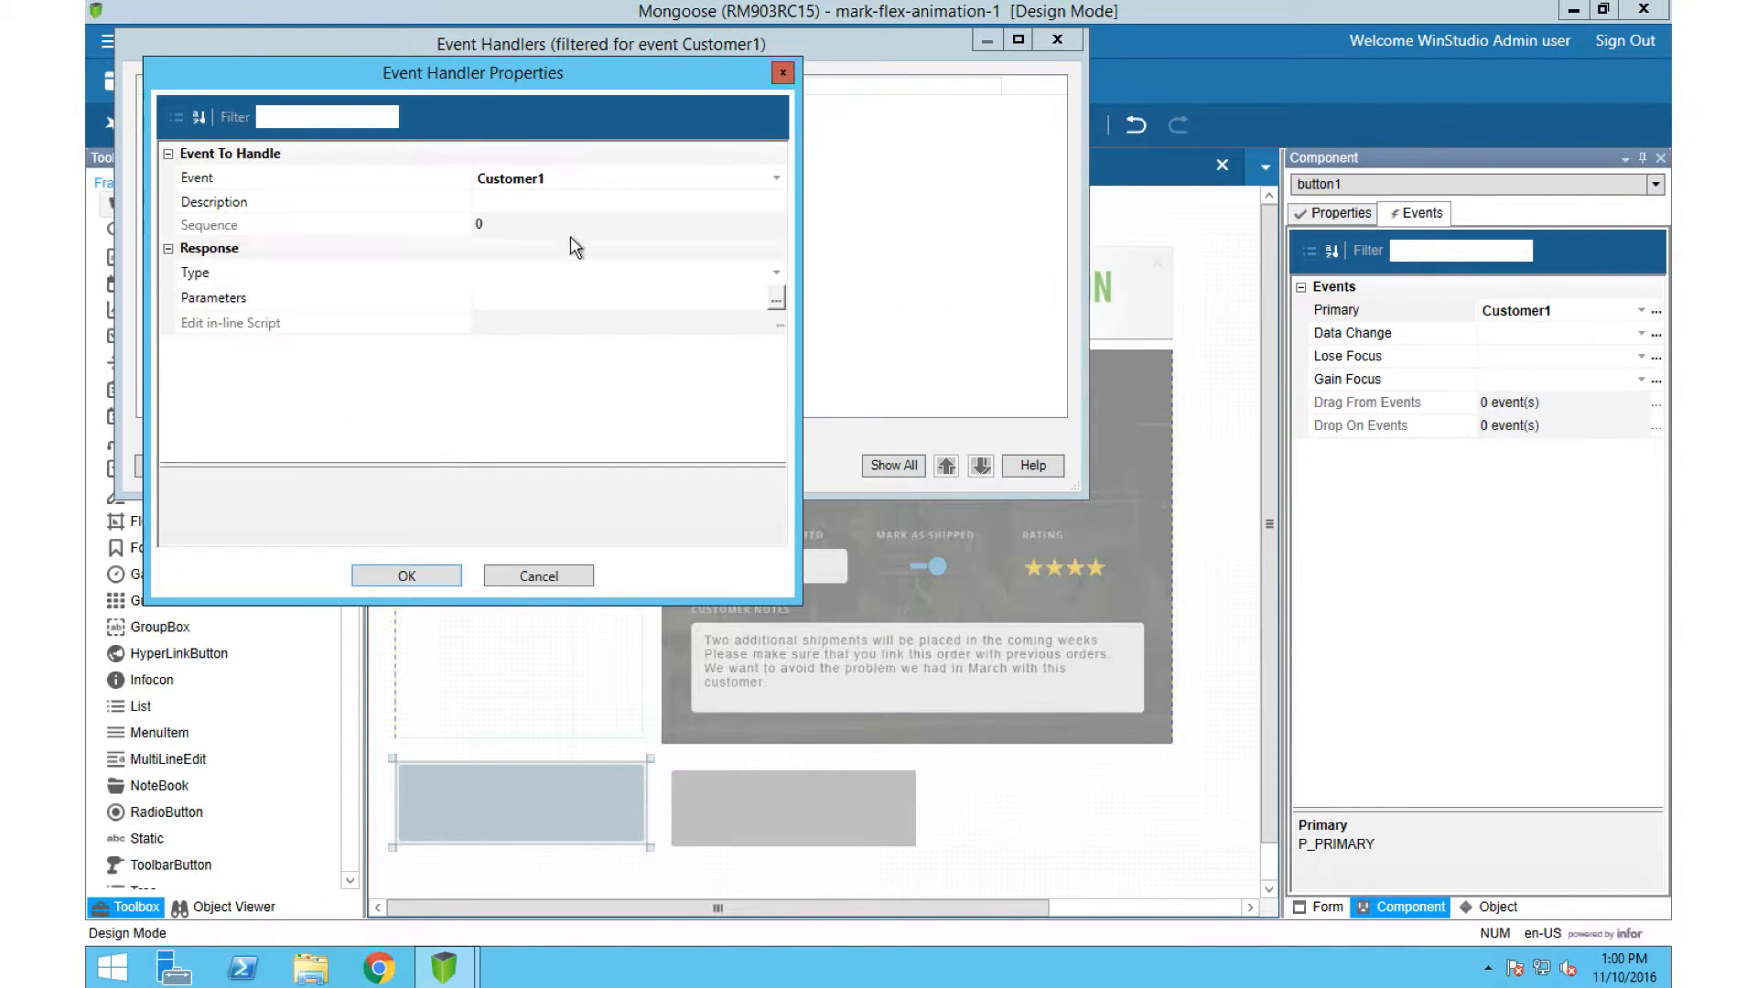
click(776, 272)
text(Set Values)
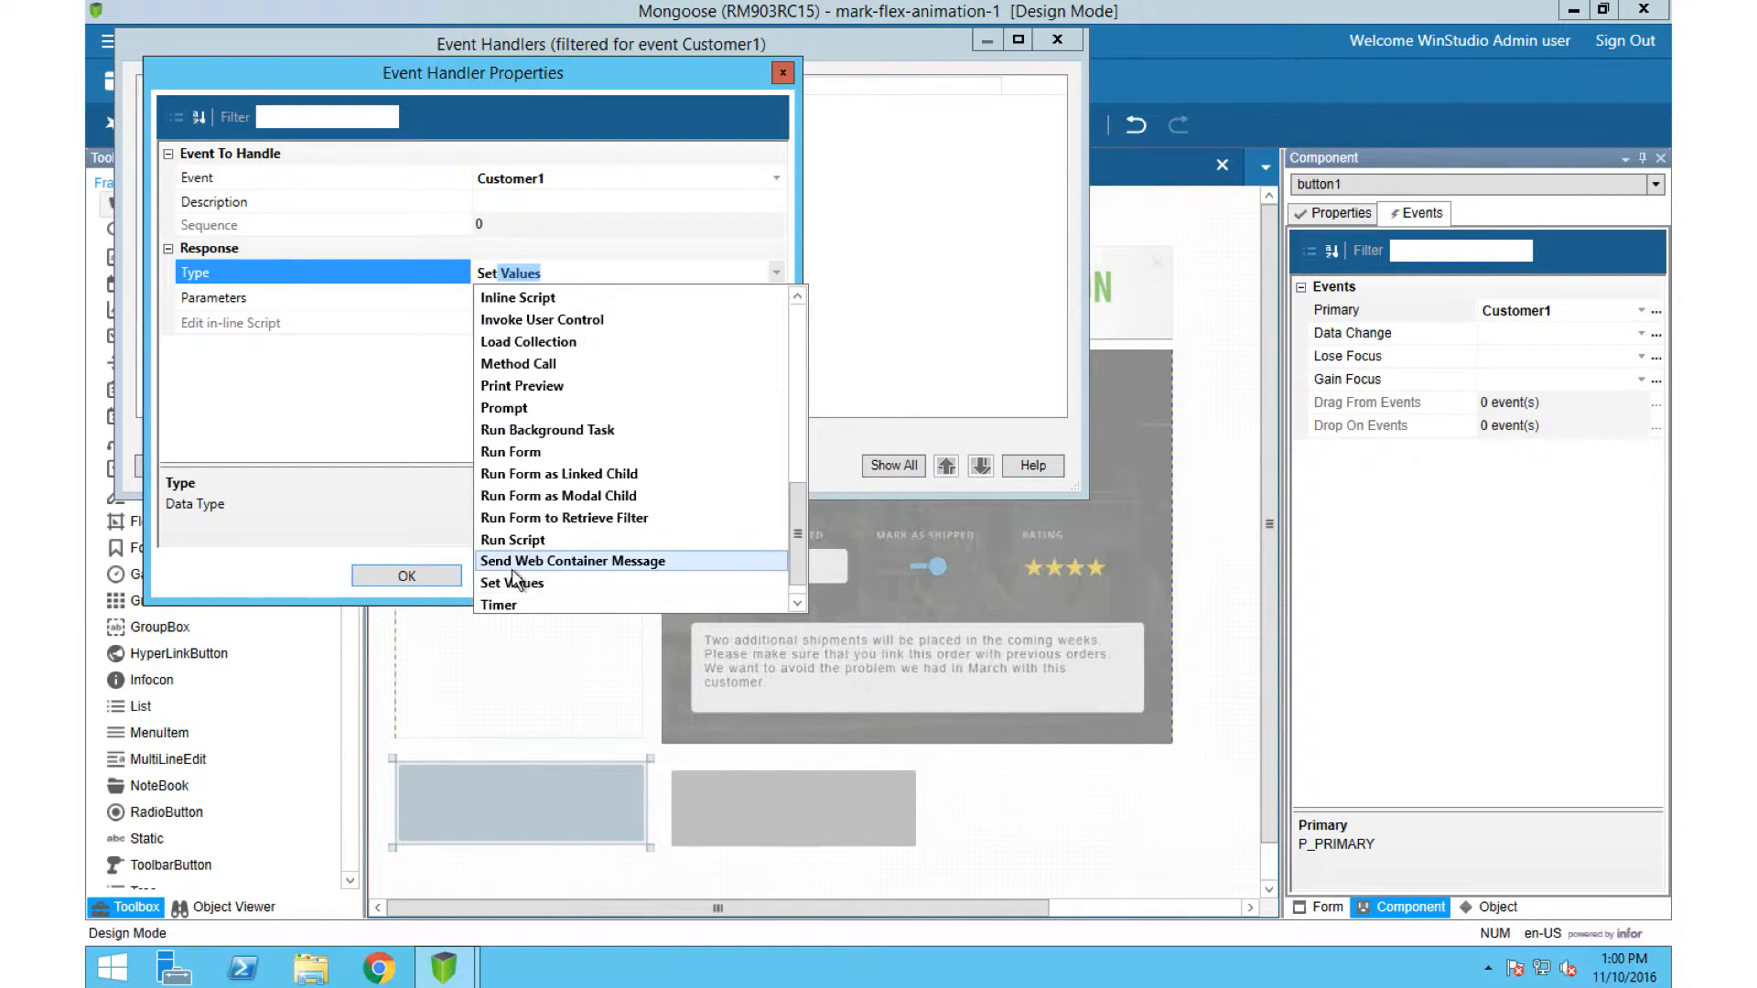
key(Return)
Step: Make the Customer1 handler set the variable Customer to 1 and accept the event handlers
click(776, 300)
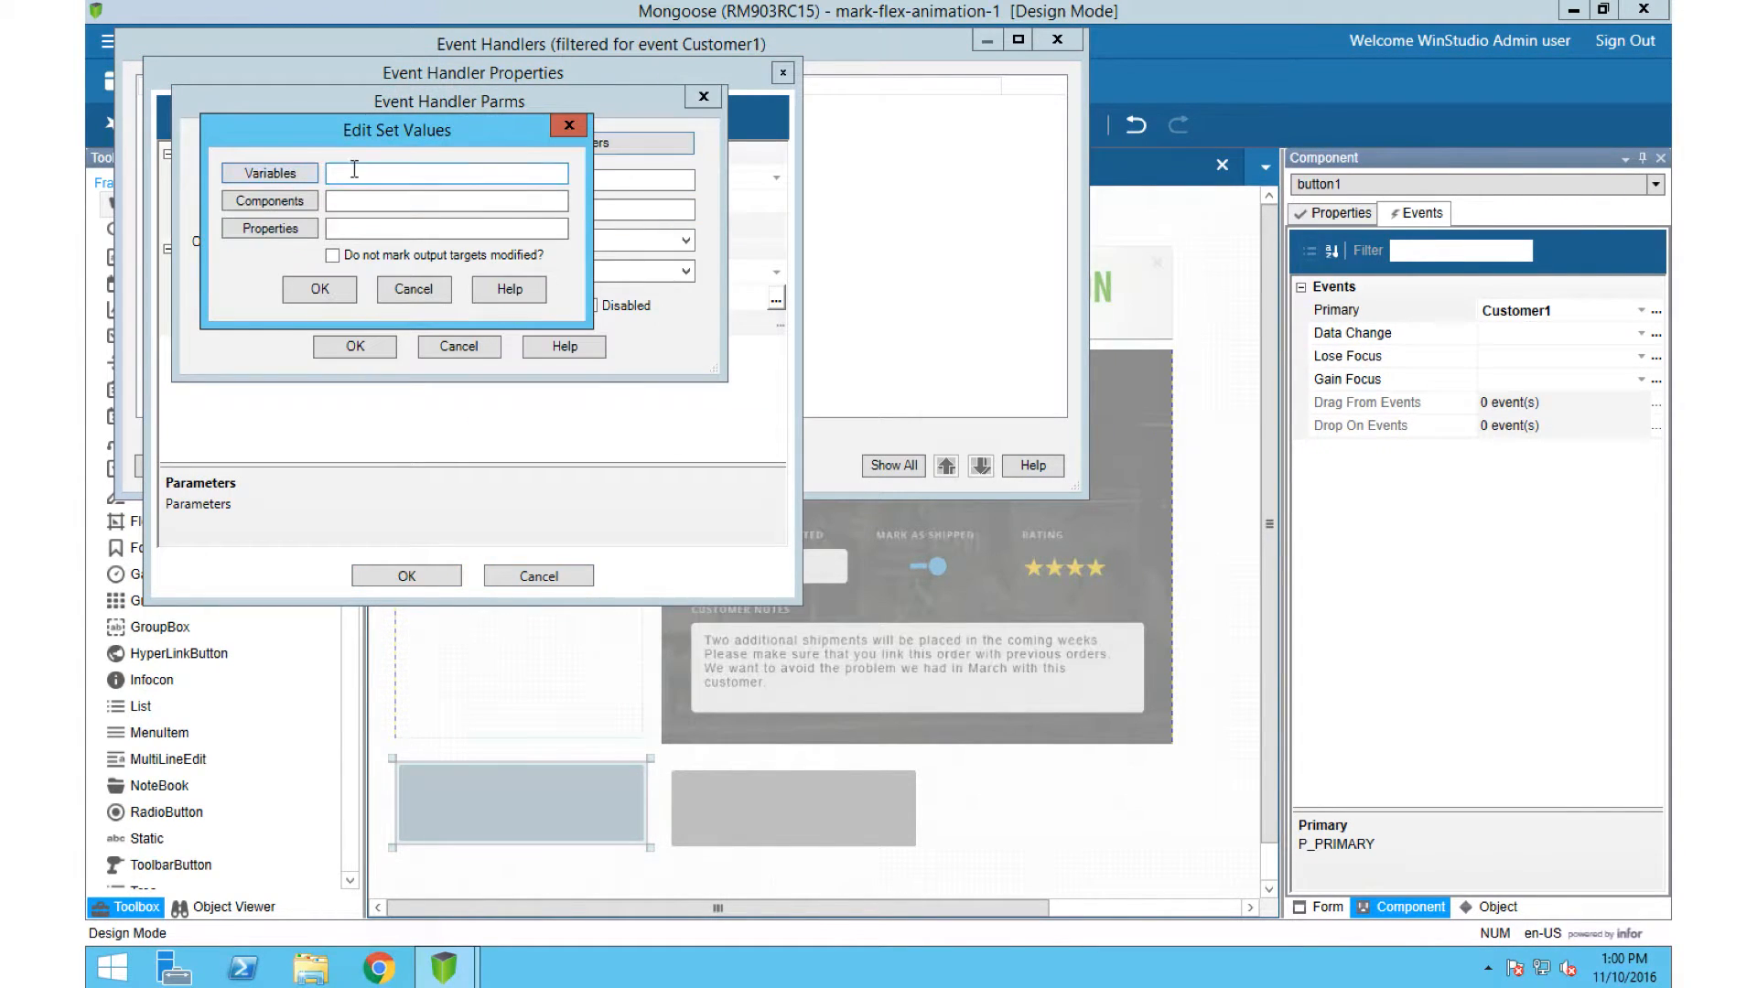
click(279, 174)
click(618, 235)
click(696, 230)
click(471, 265)
click(485, 263)
text(1)
click(476, 323)
click(305, 344)
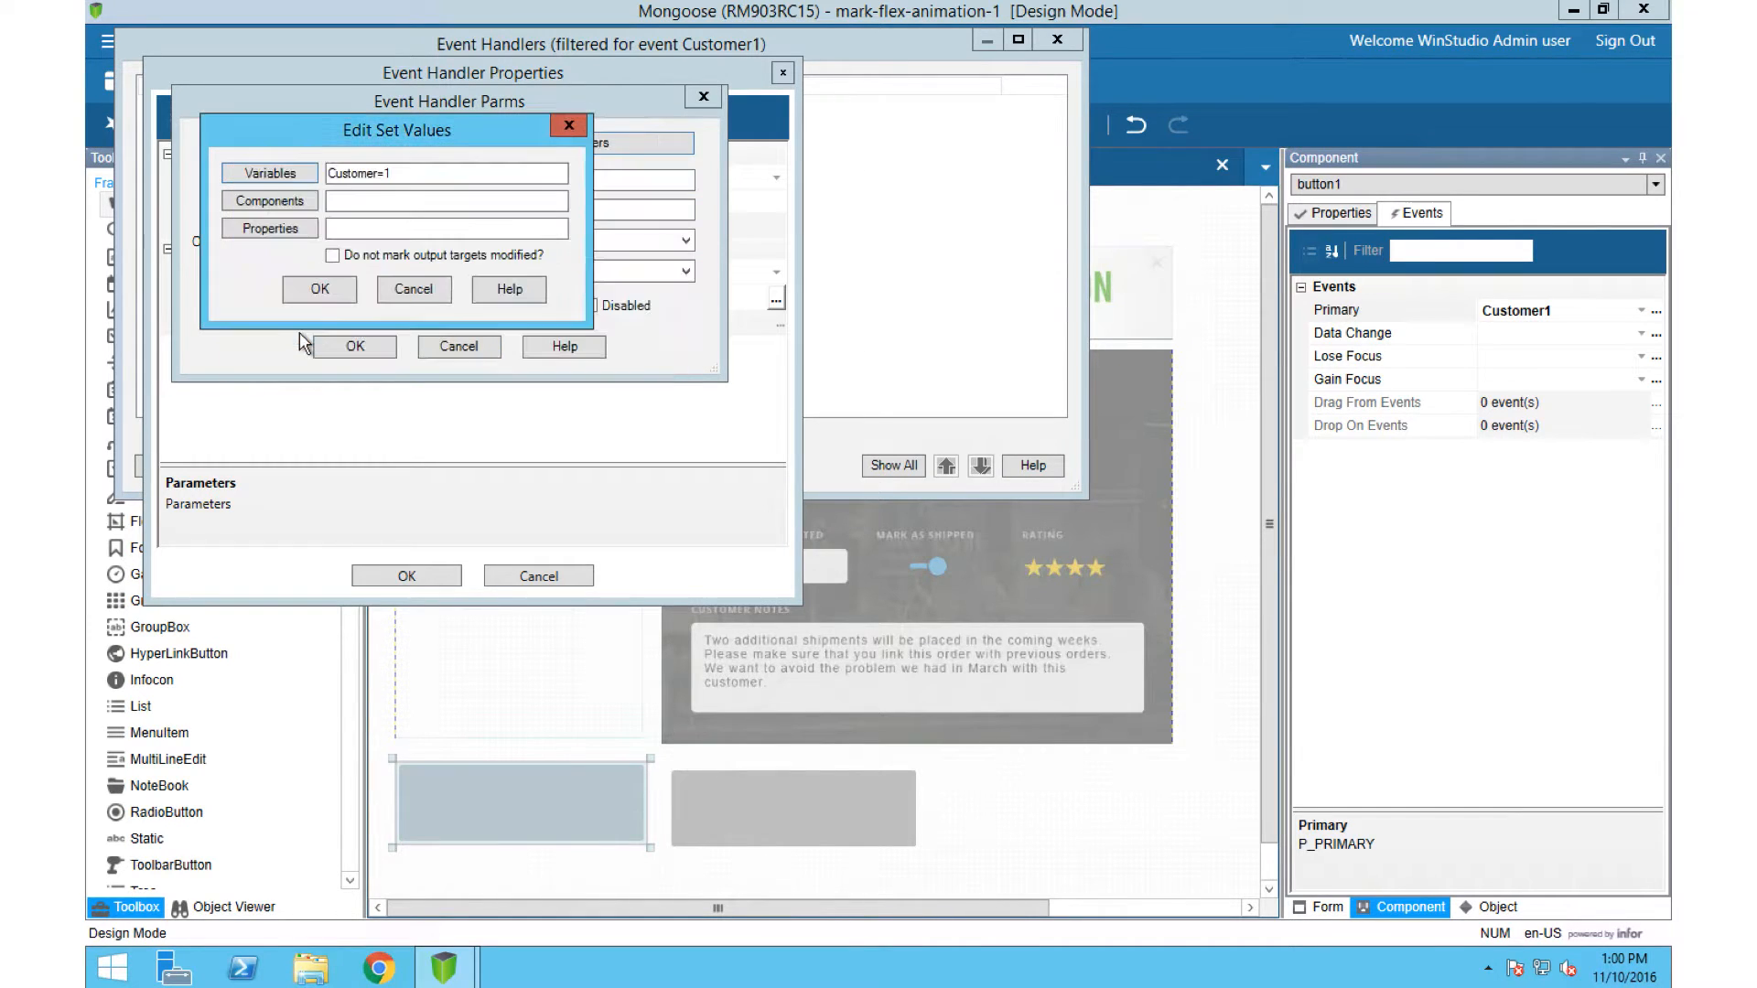
click(320, 289)
click(355, 346)
click(410, 576)
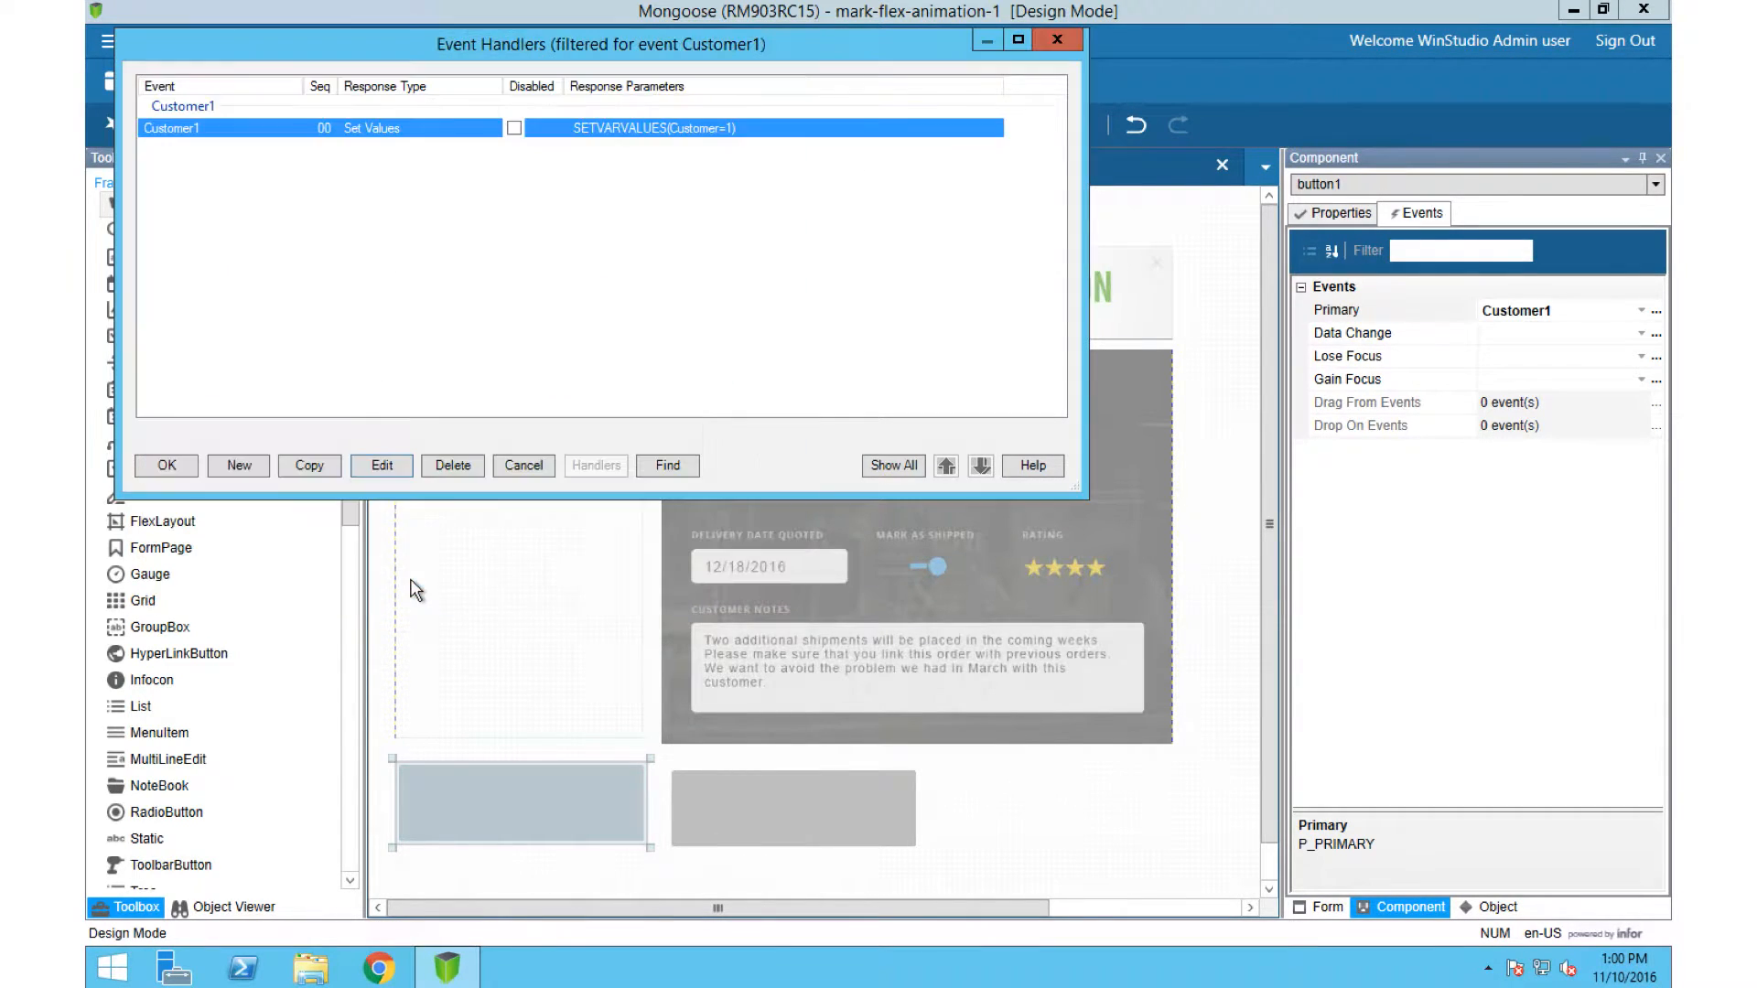
click(167, 465)
Step: Create a Set Values event handler for button2's Customer2 event
click(754, 796)
click(1656, 312)
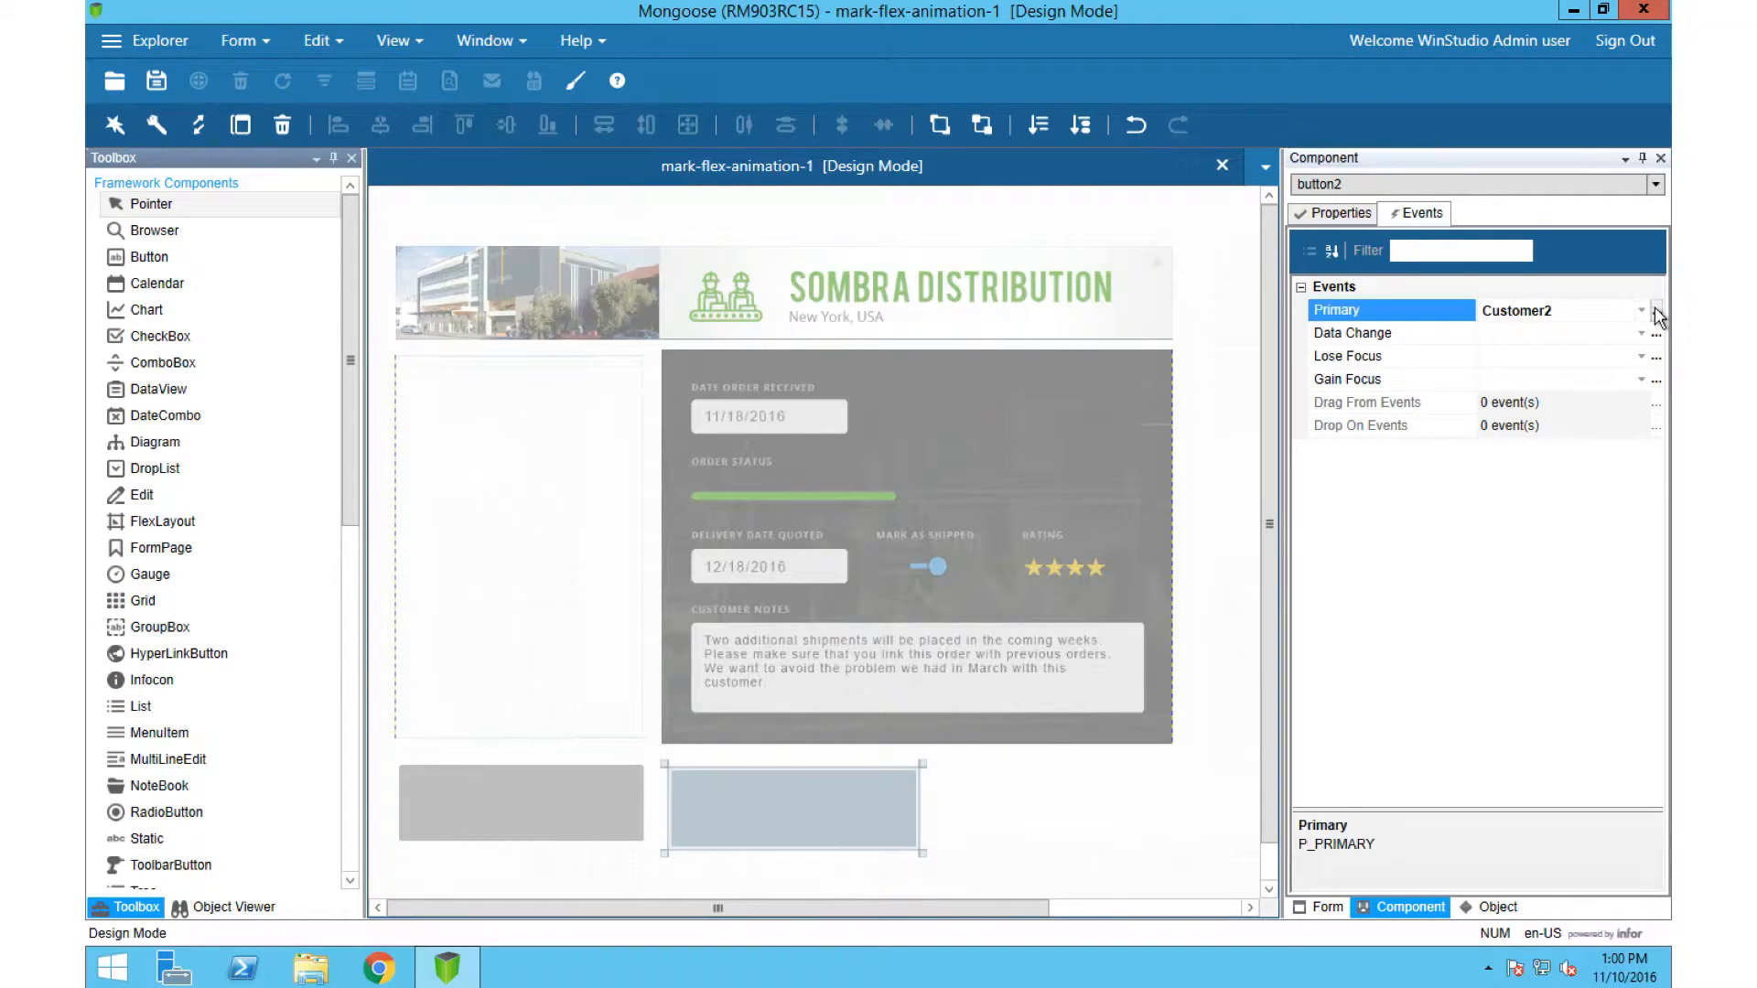
click(410, 634)
click(815, 445)
text(Set)
click(711, 751)
click(949, 471)
click(425, 100)
Step: Run the form and use both new buttons to test the animated switch between the flexInfo regions
click(218, 85)
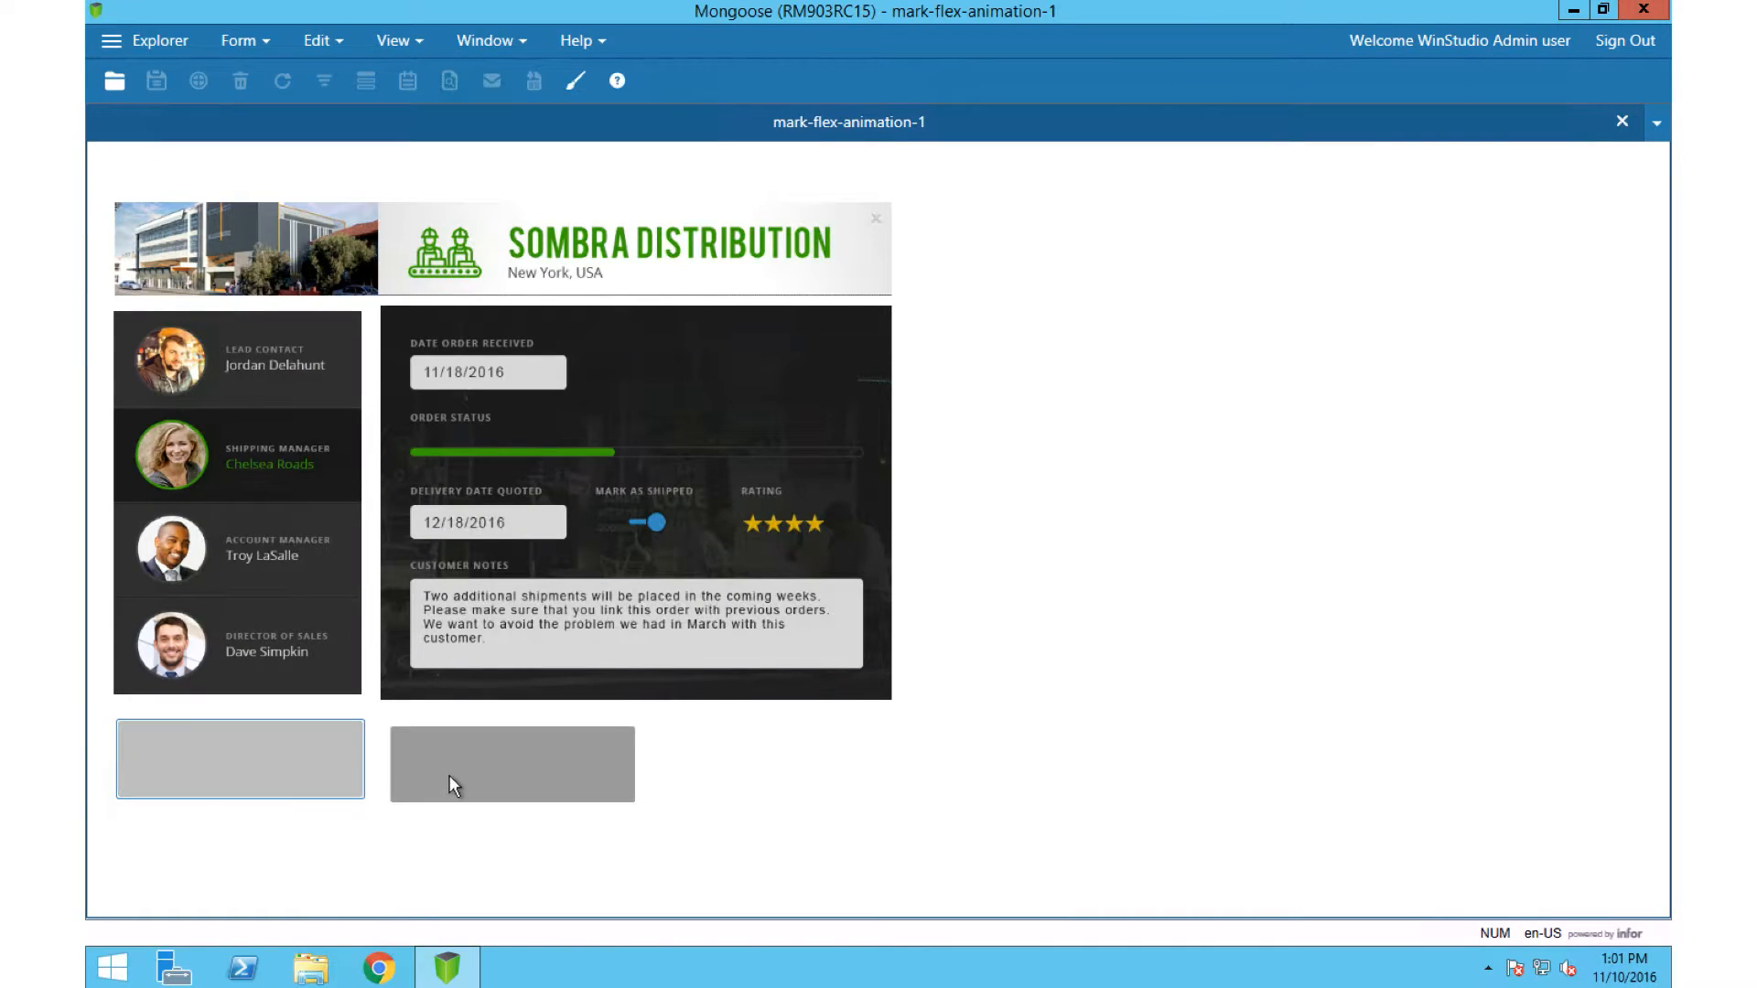
click(448, 776)
click(312, 772)
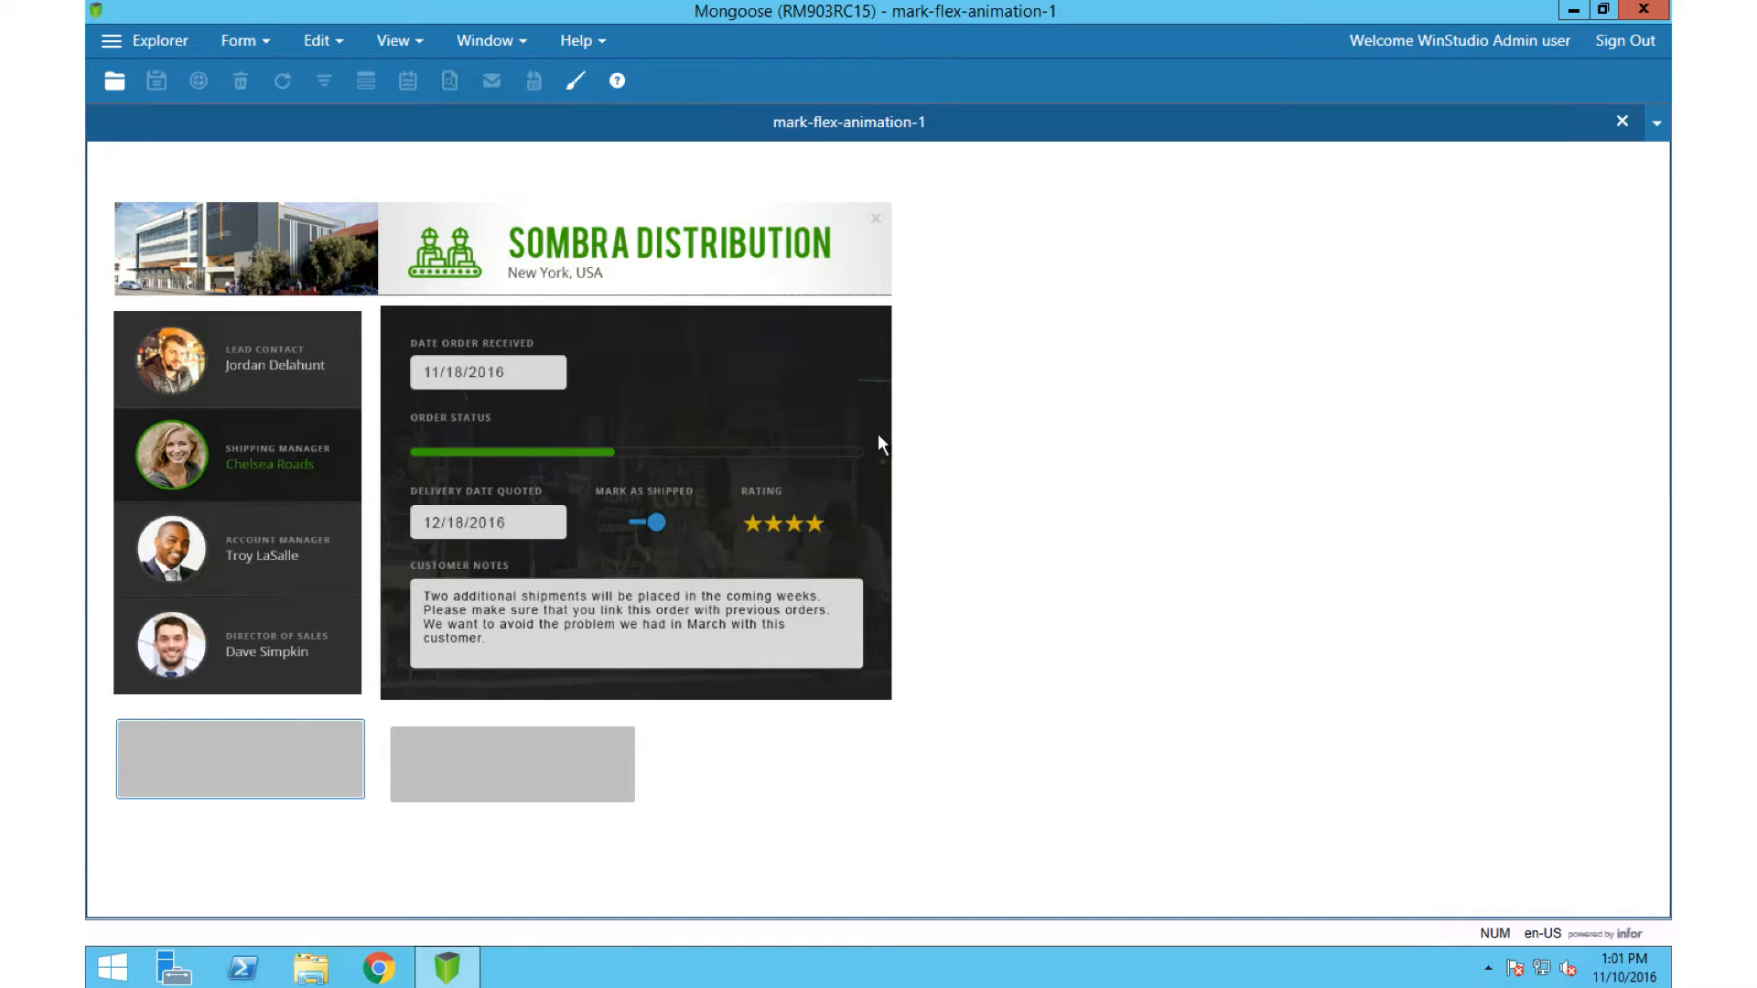
Step: Return the form to design mode and fit the contact layout and flexInfo flush with each other and the header
click(577, 84)
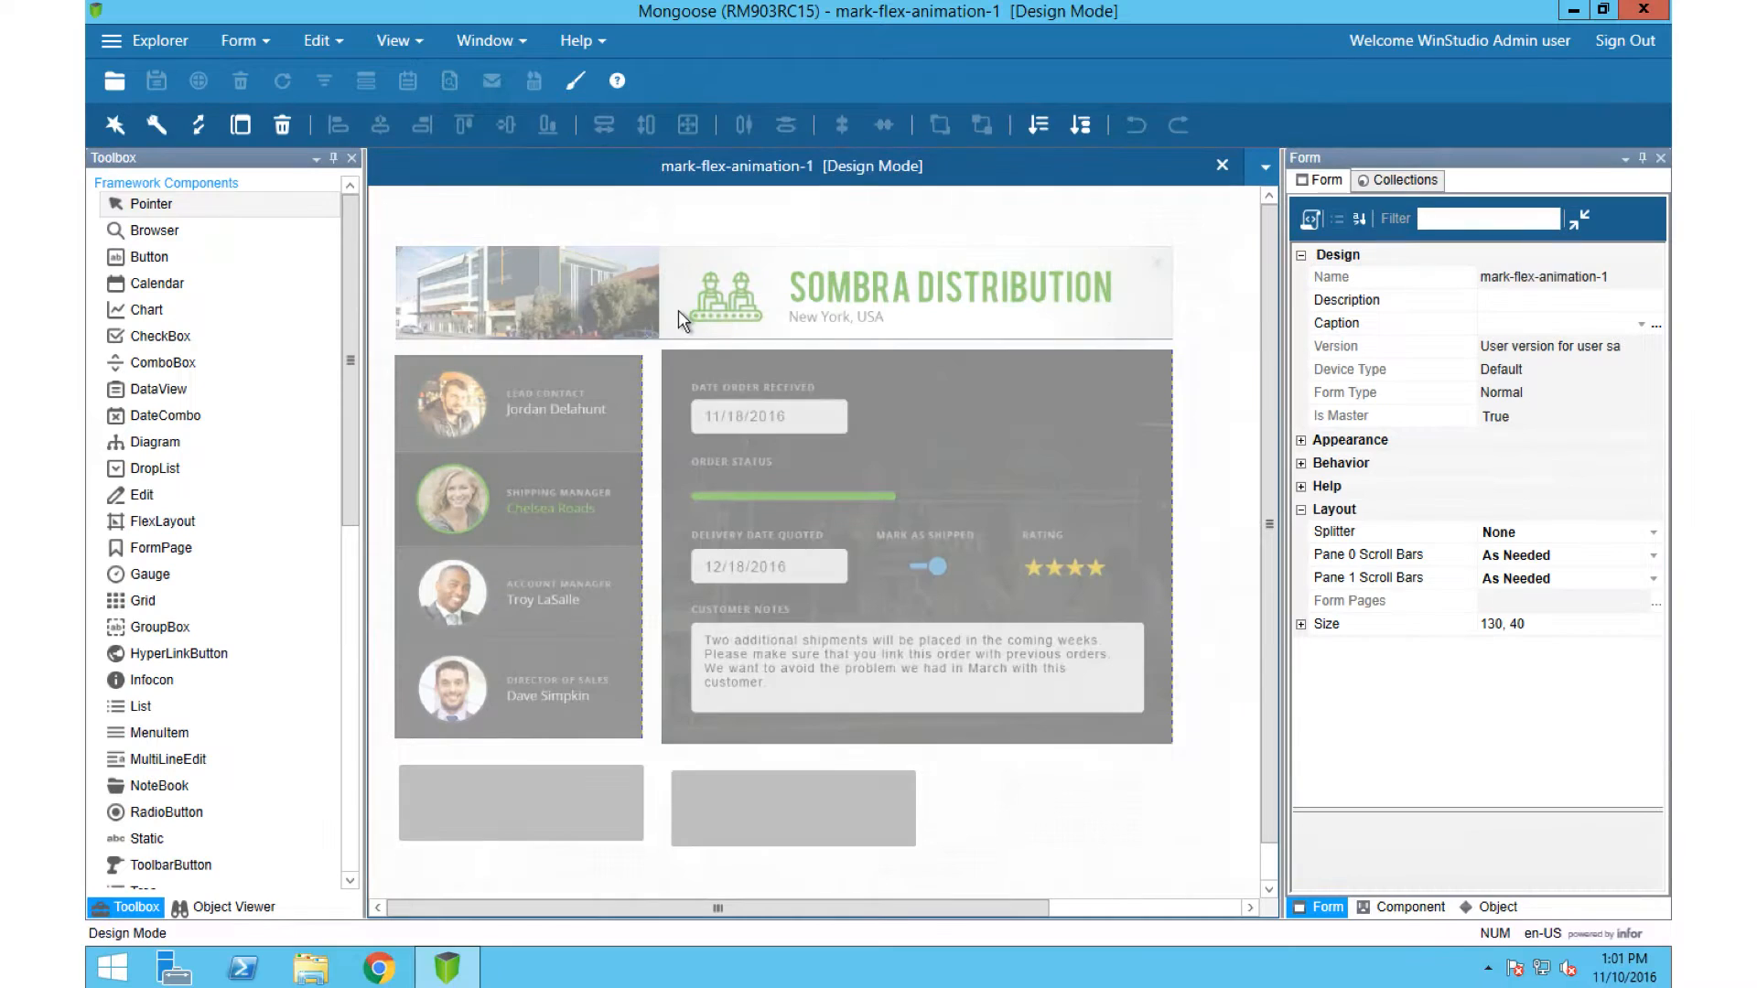
click(578, 435)
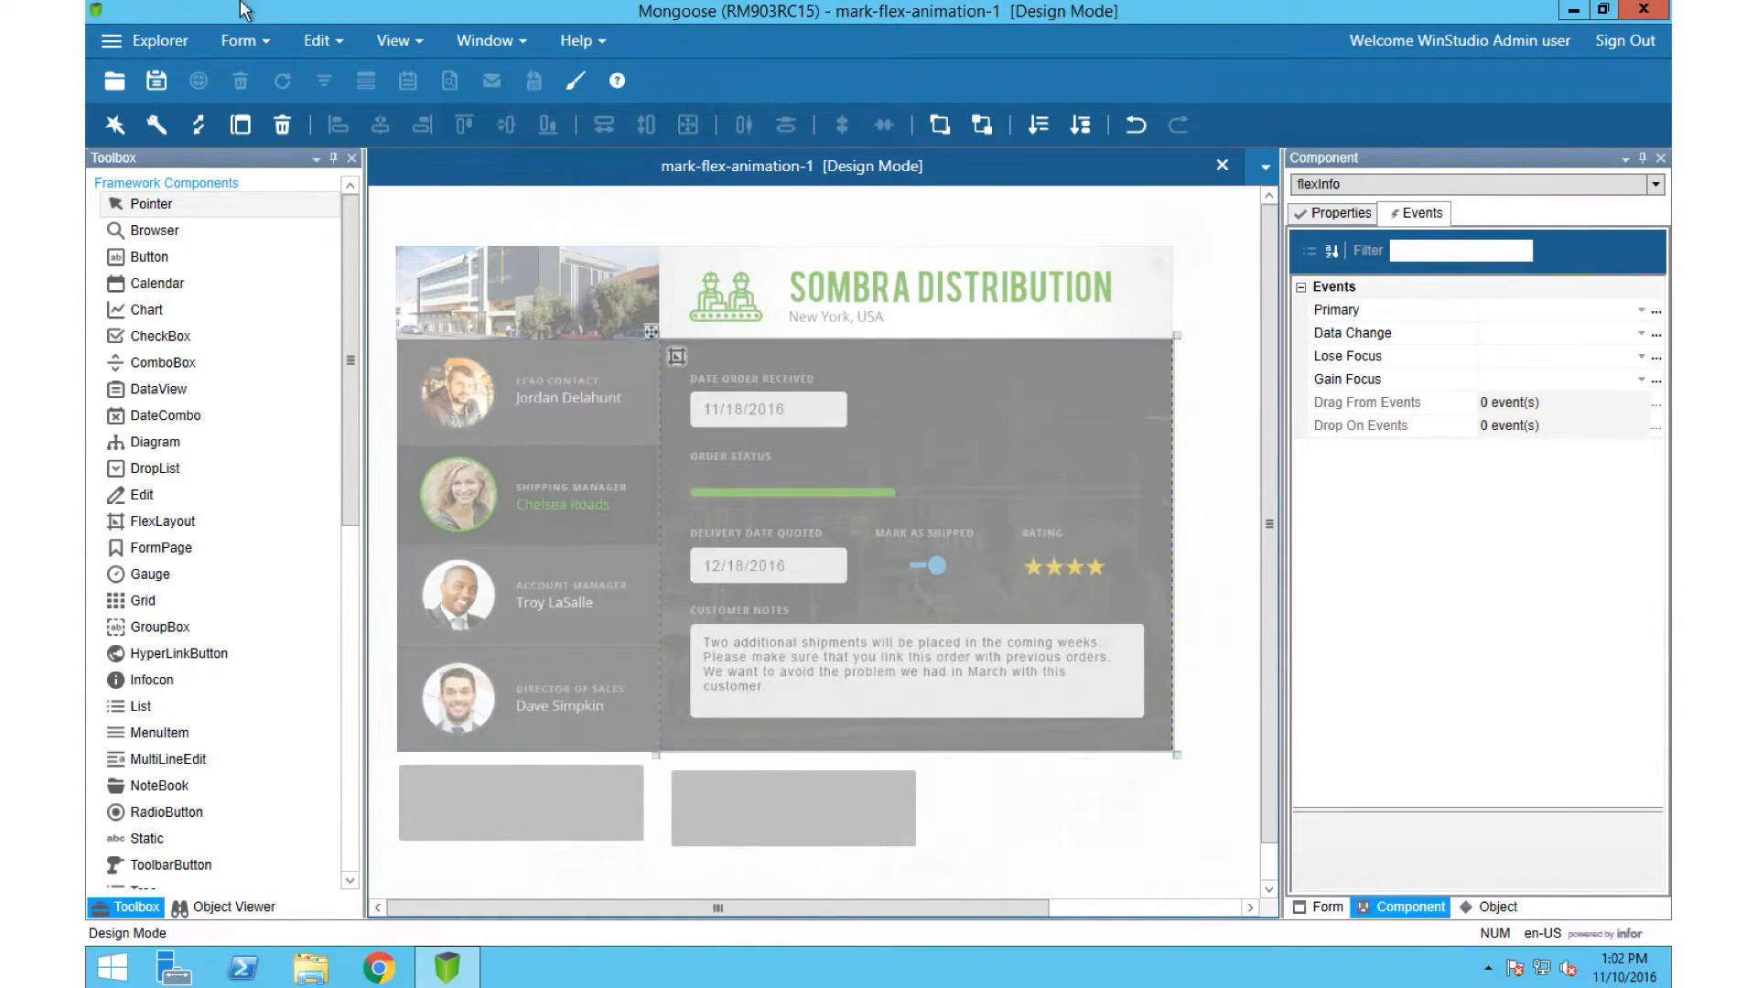
Step: Examine the ClearButton style in the sombra theme, including its foreground colour and its hover and pressed state colours
click(315, 41)
click(360, 837)
click(262, 229)
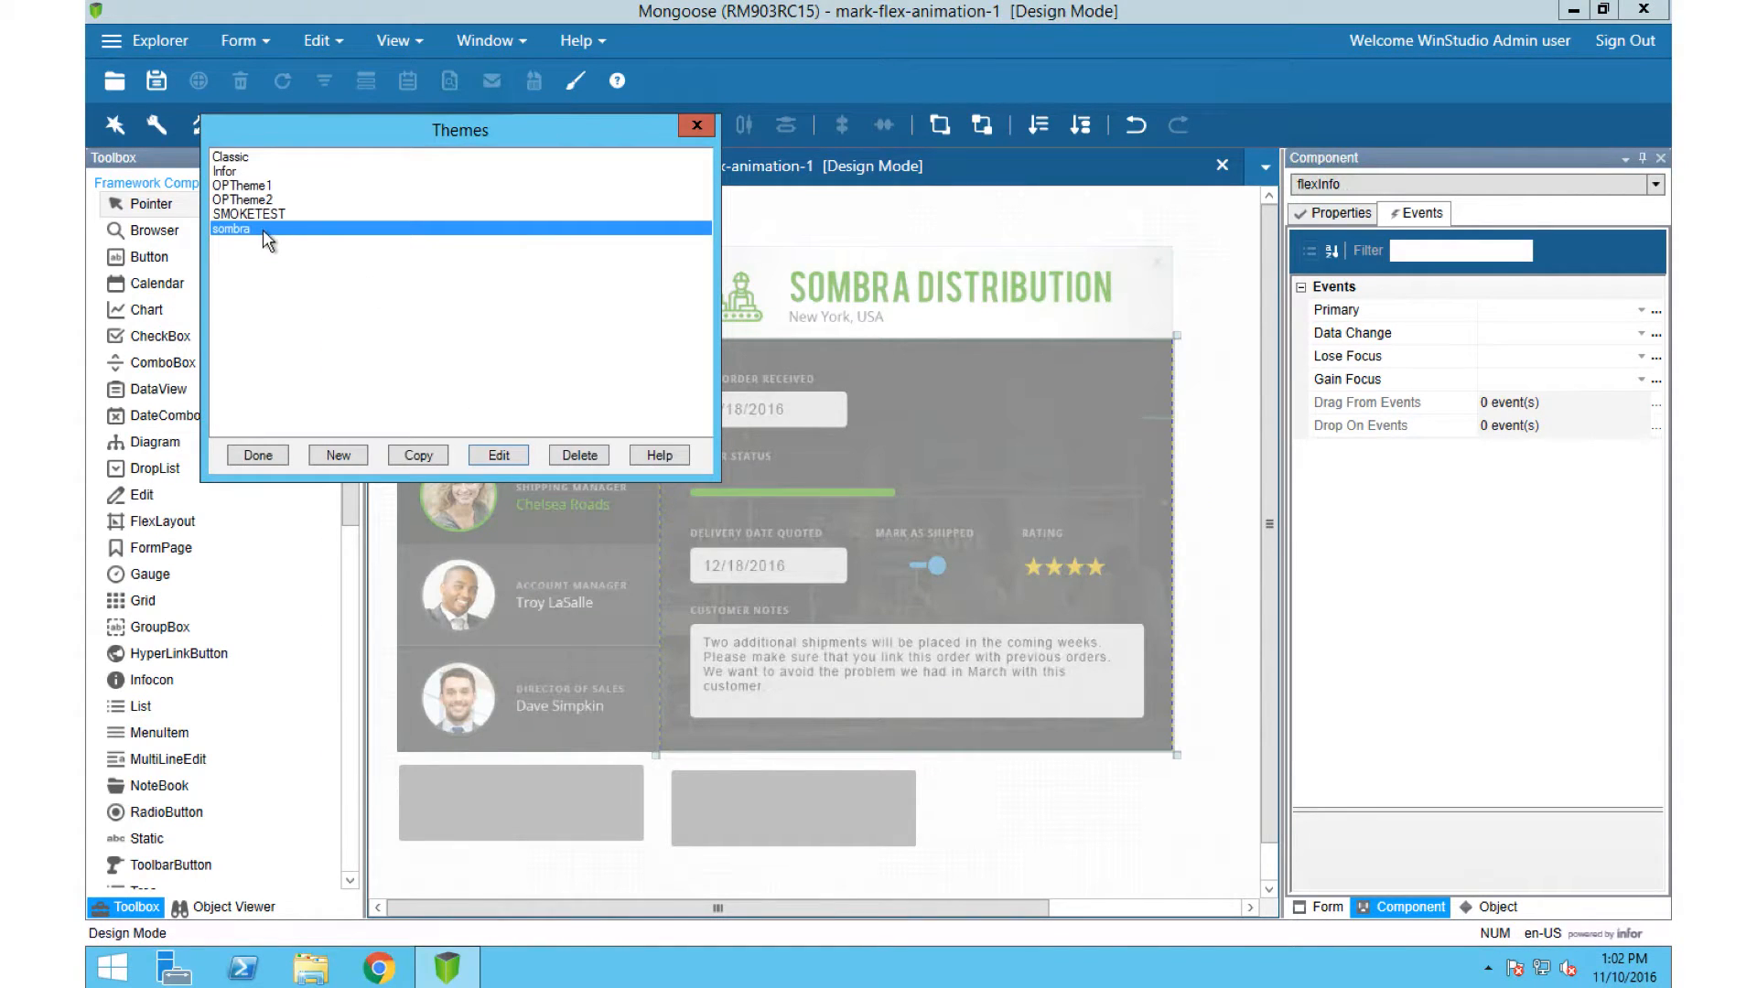
click(498, 458)
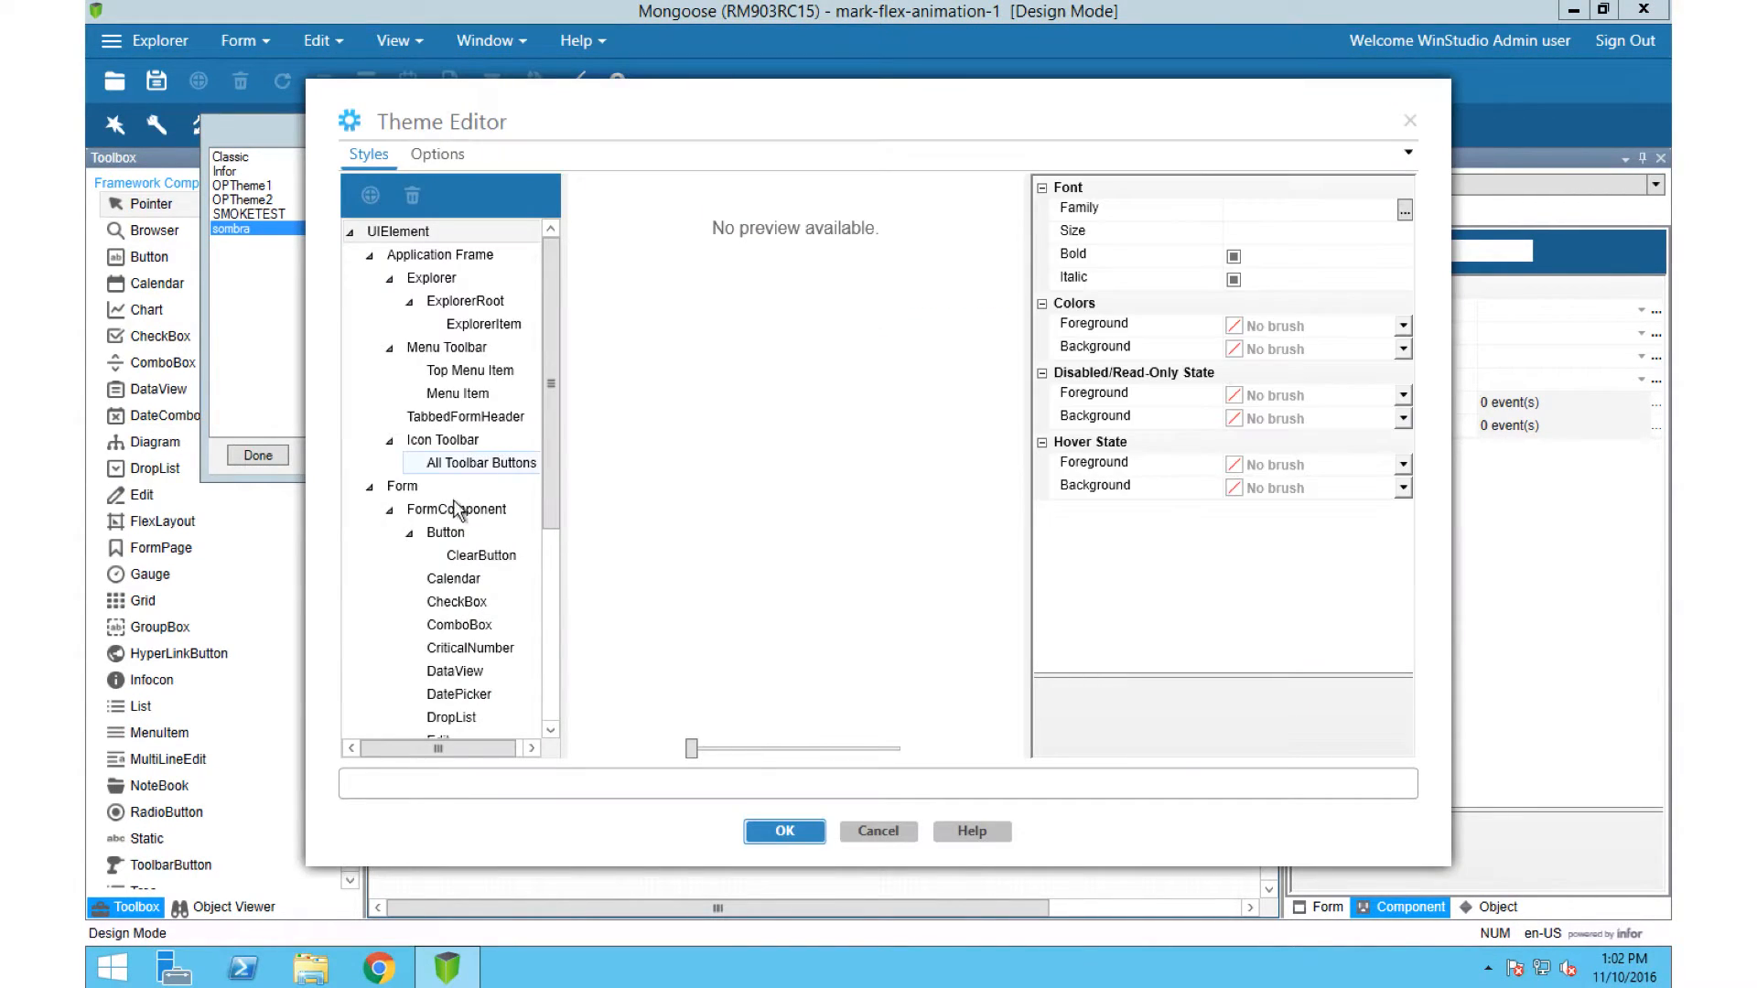
click(467, 558)
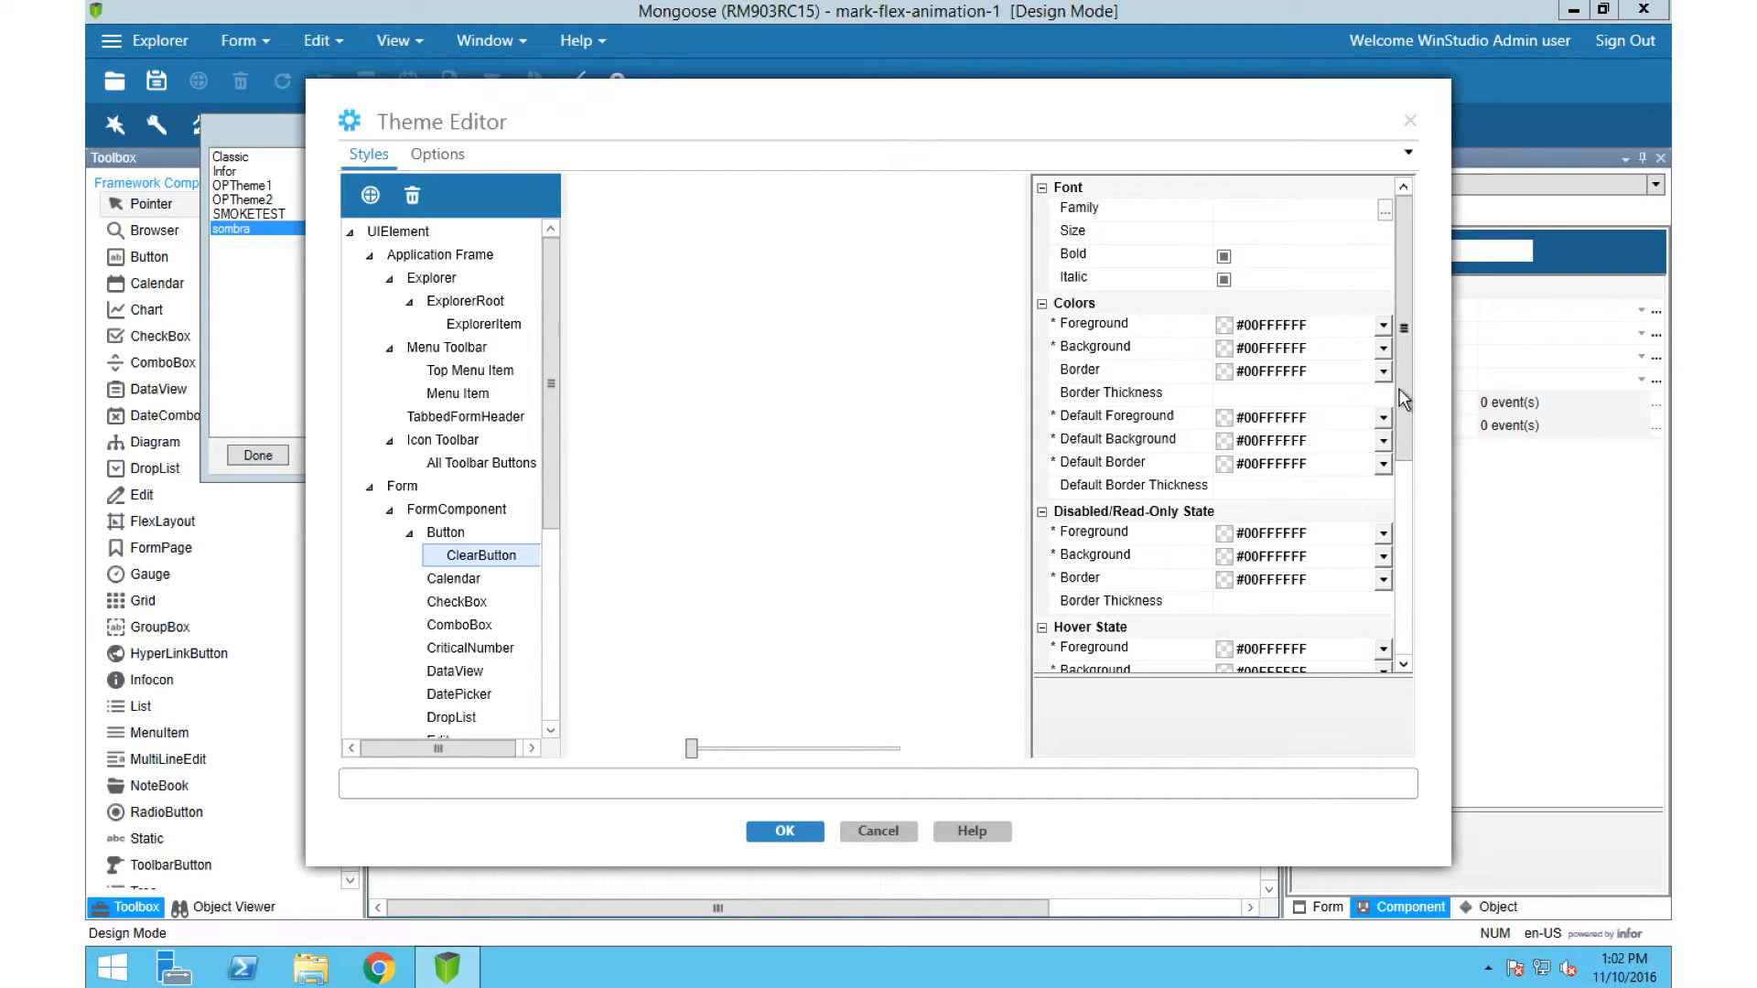
click(1383, 328)
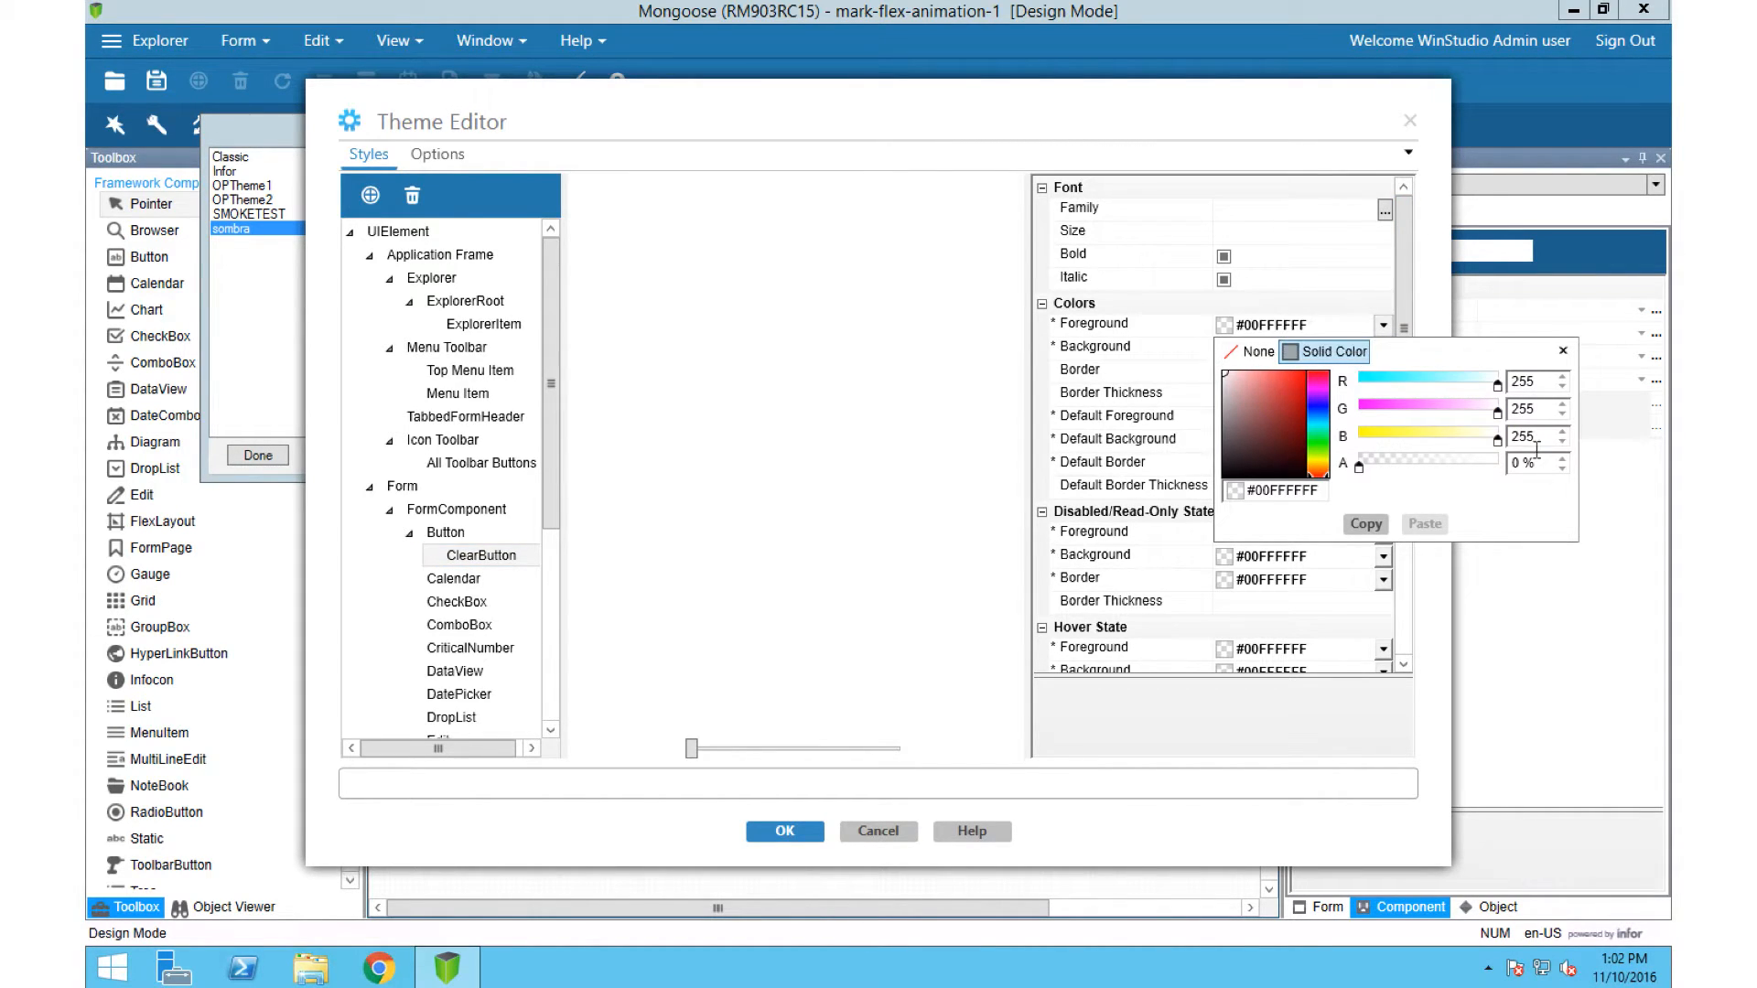
click(1429, 571)
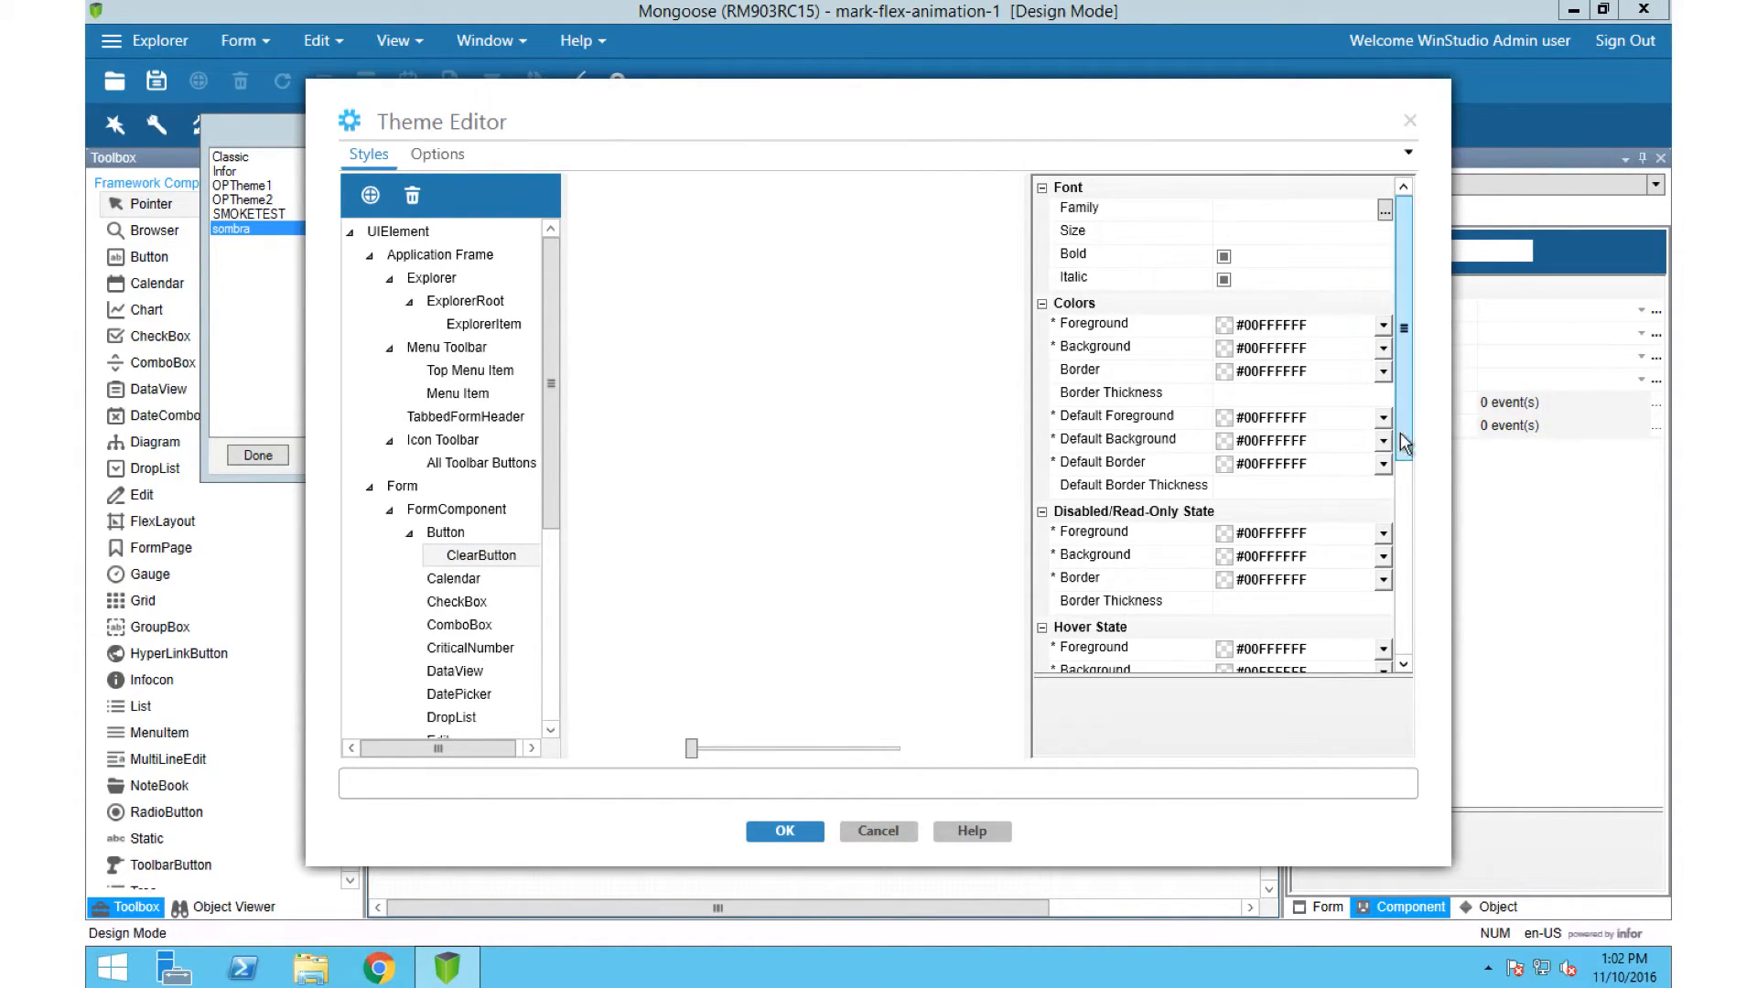
scroll(1409, 567, down, 5)
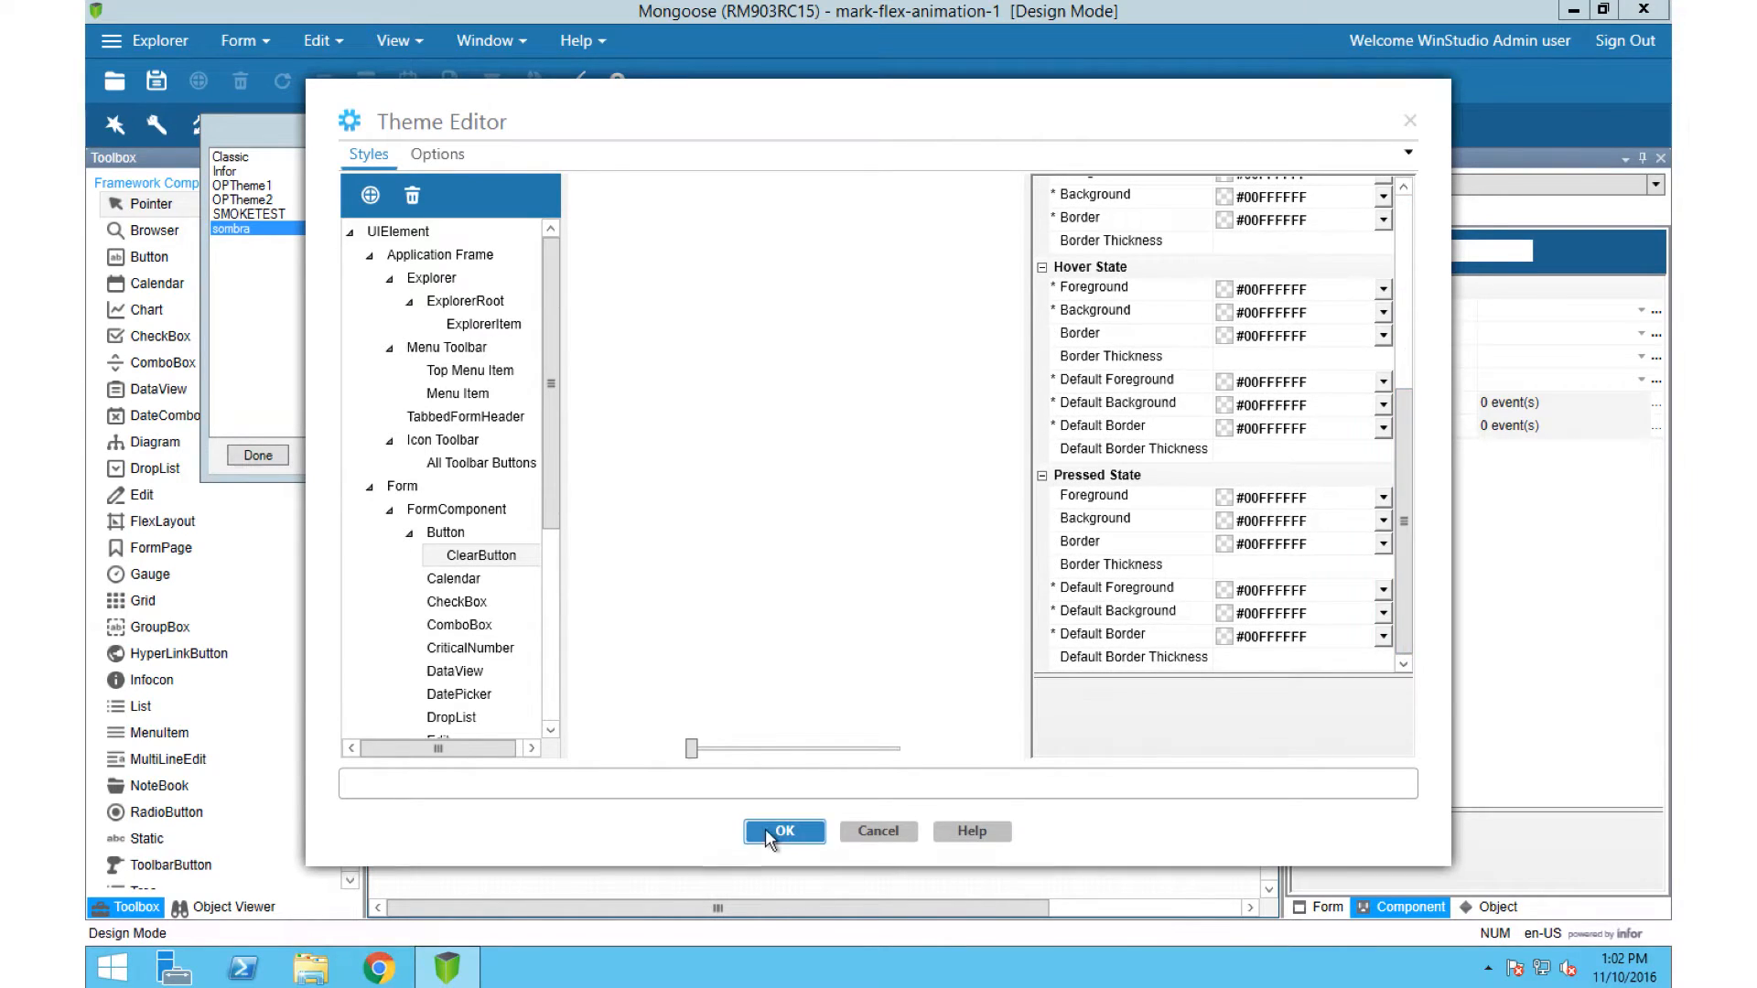
click(769, 830)
Step: Place button1 over the Shipping Manager row and button2 over the Director of Sales row, fitted to each row
drag(562, 826, 547, 516)
drag(793, 824, 509, 713)
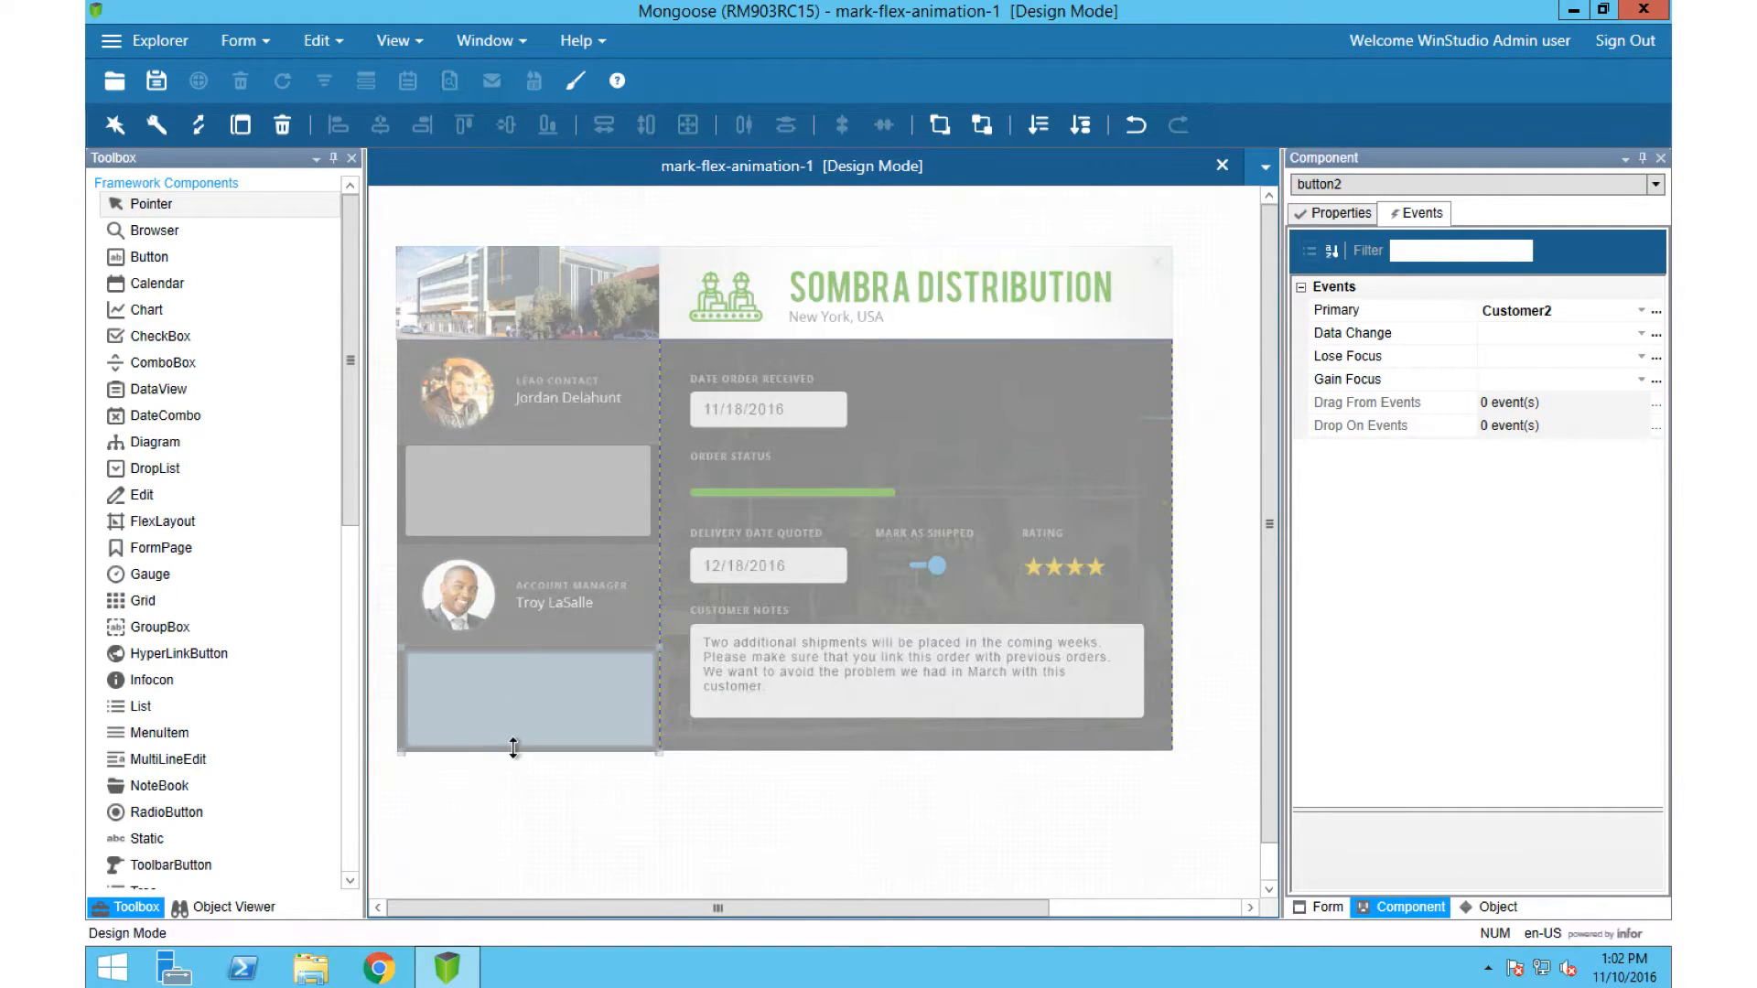
Step: Set the Theme Class of button2 and button1 to ClearButton
click(1340, 217)
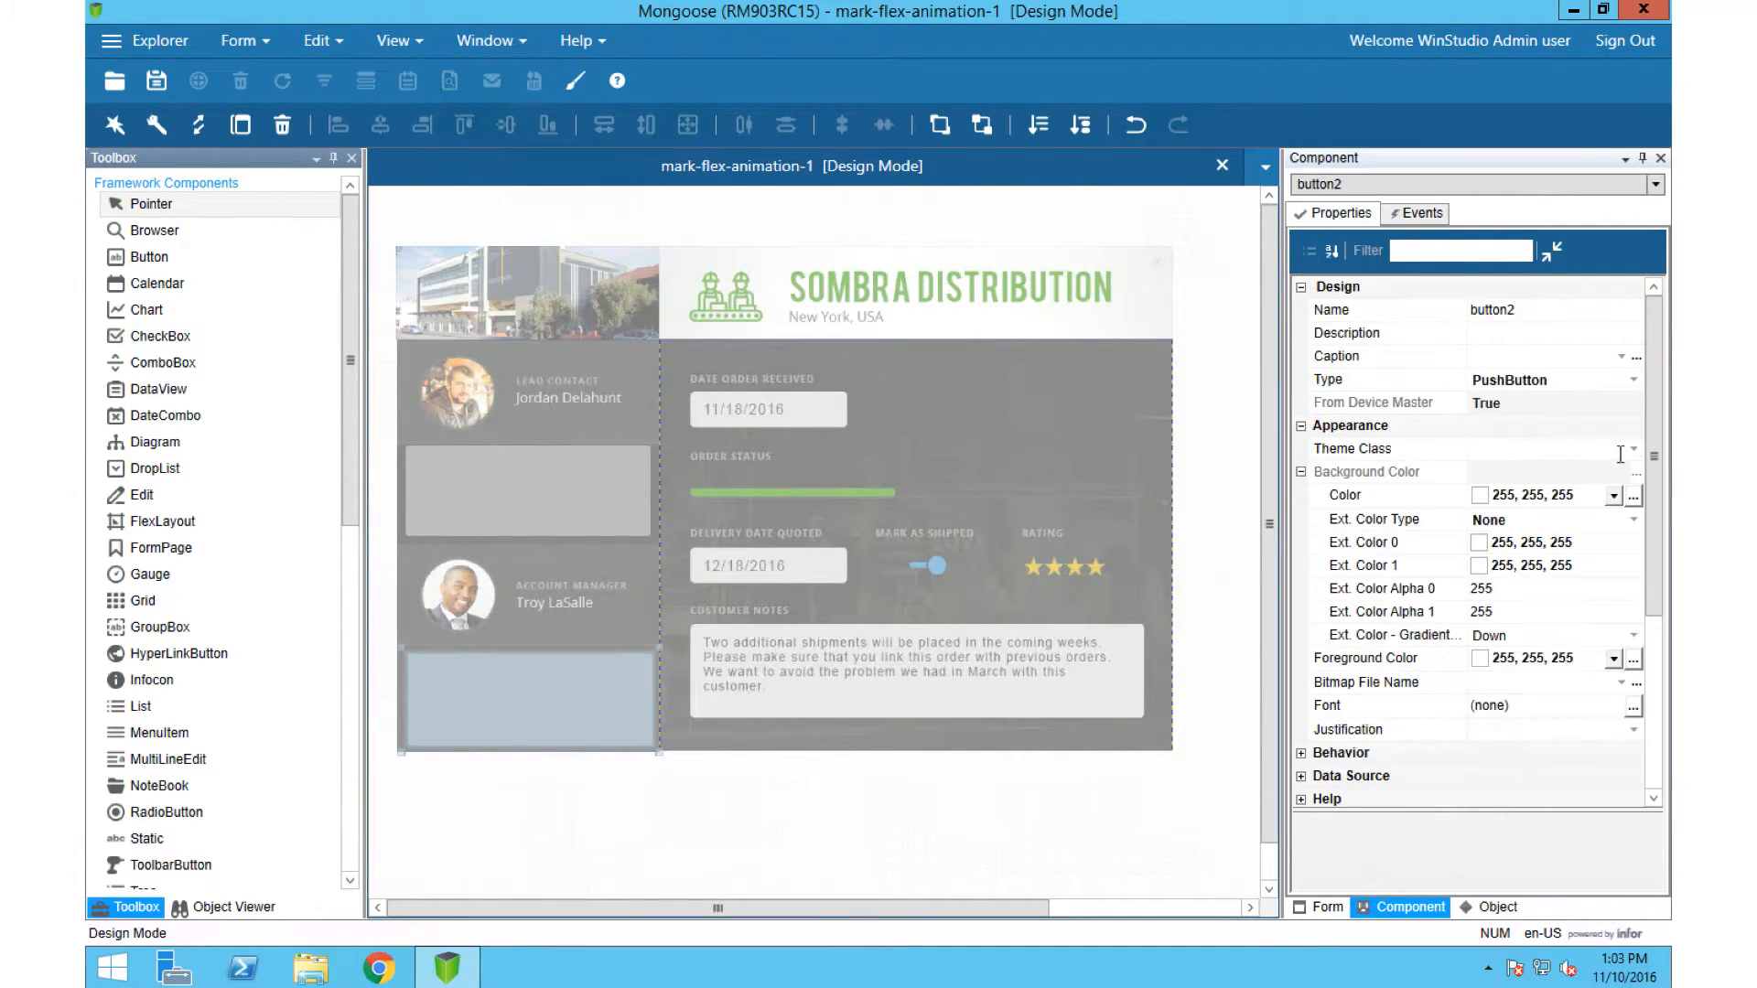
click(1634, 449)
click(1540, 472)
click(628, 483)
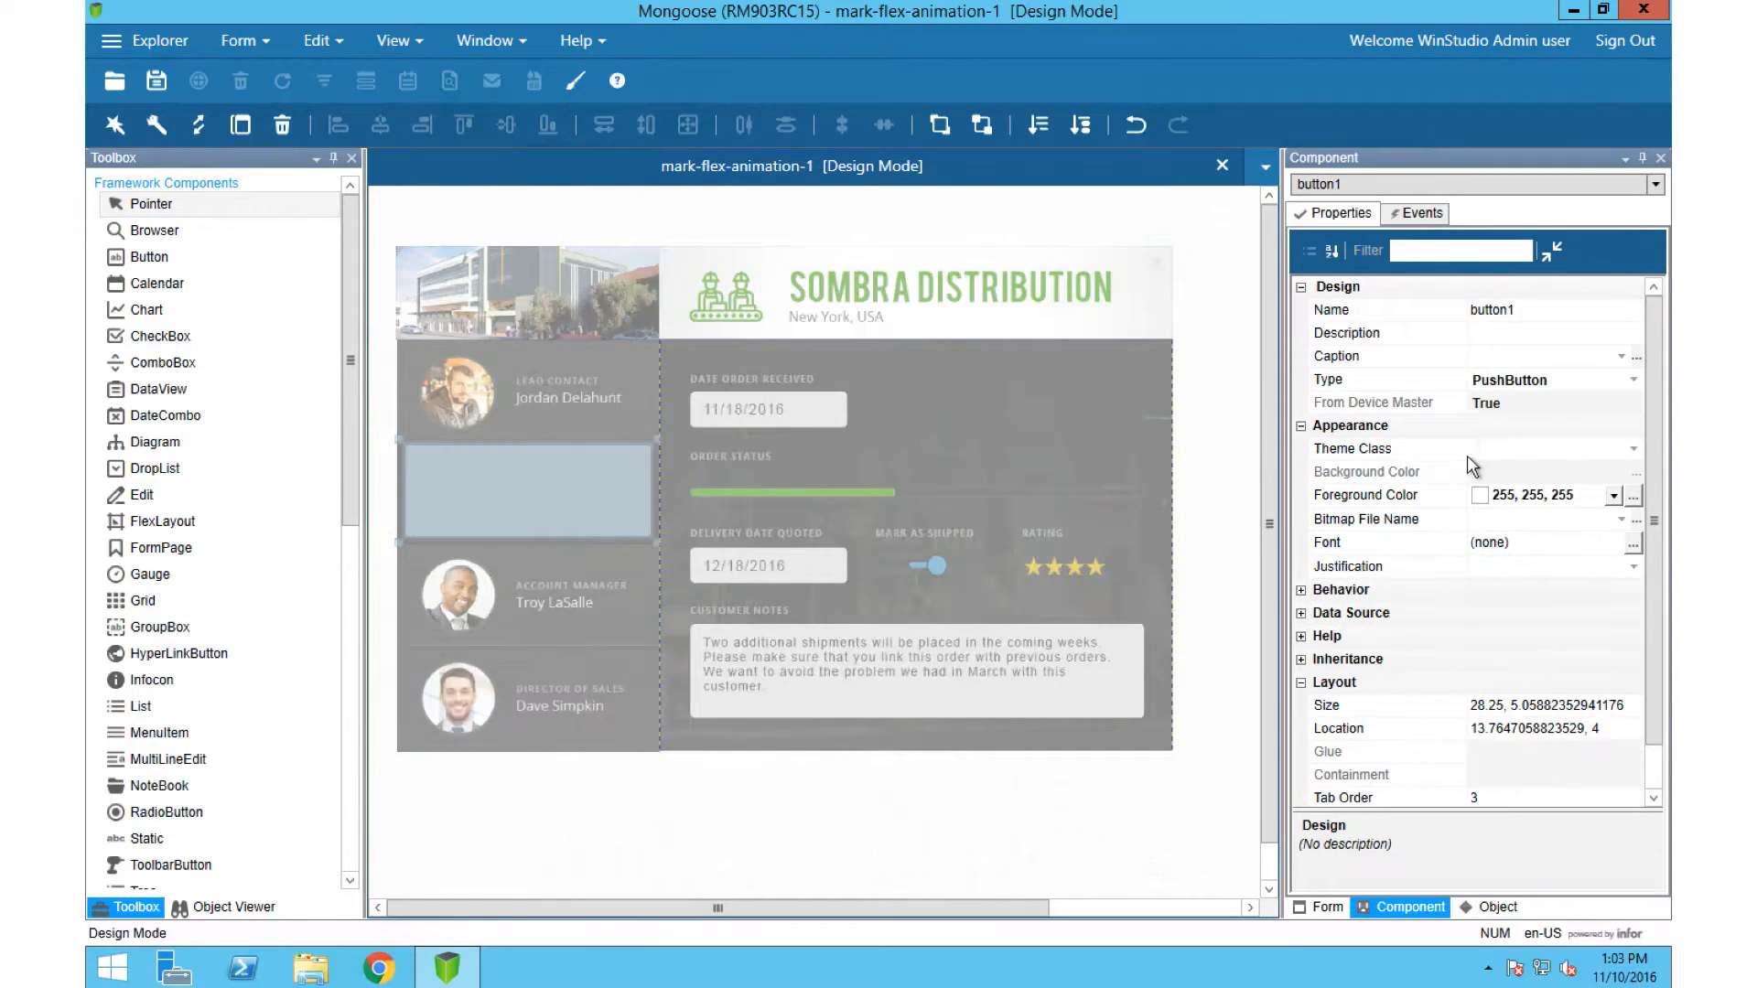
click(1635, 451)
click(1514, 470)
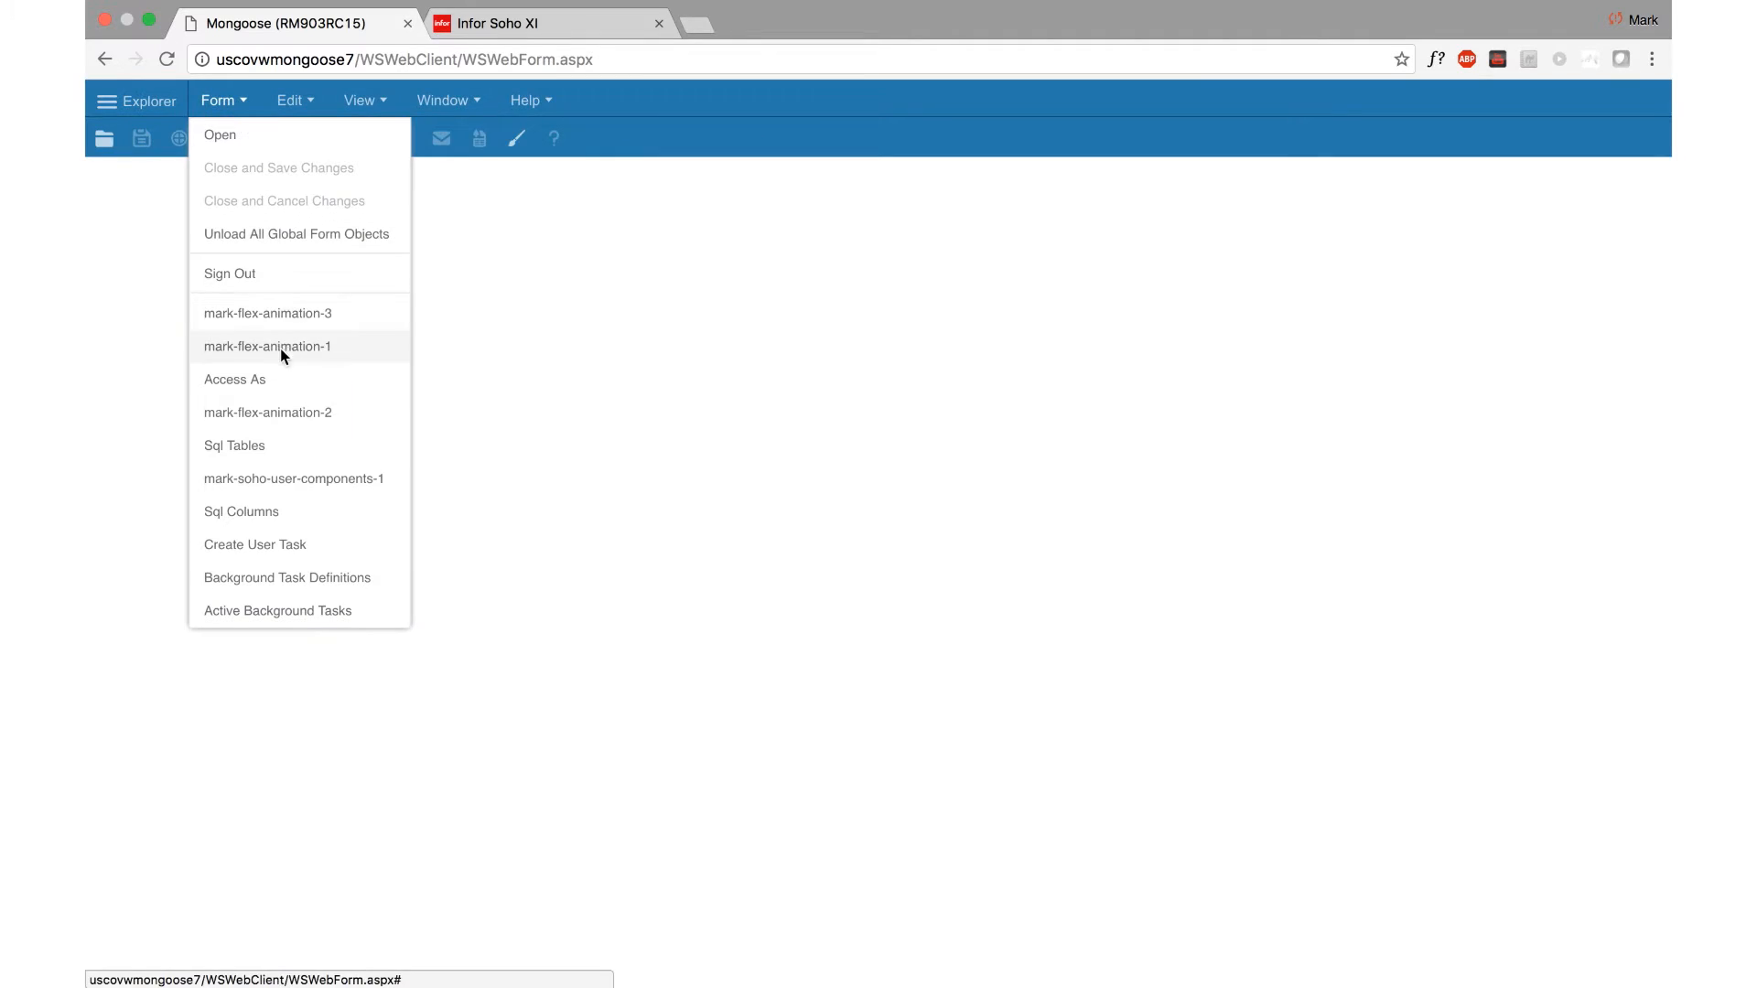
Step: Switch to the Mongoose web client in the browser and test the Director of Sales and Shipping Manager rows on the form
click(282, 345)
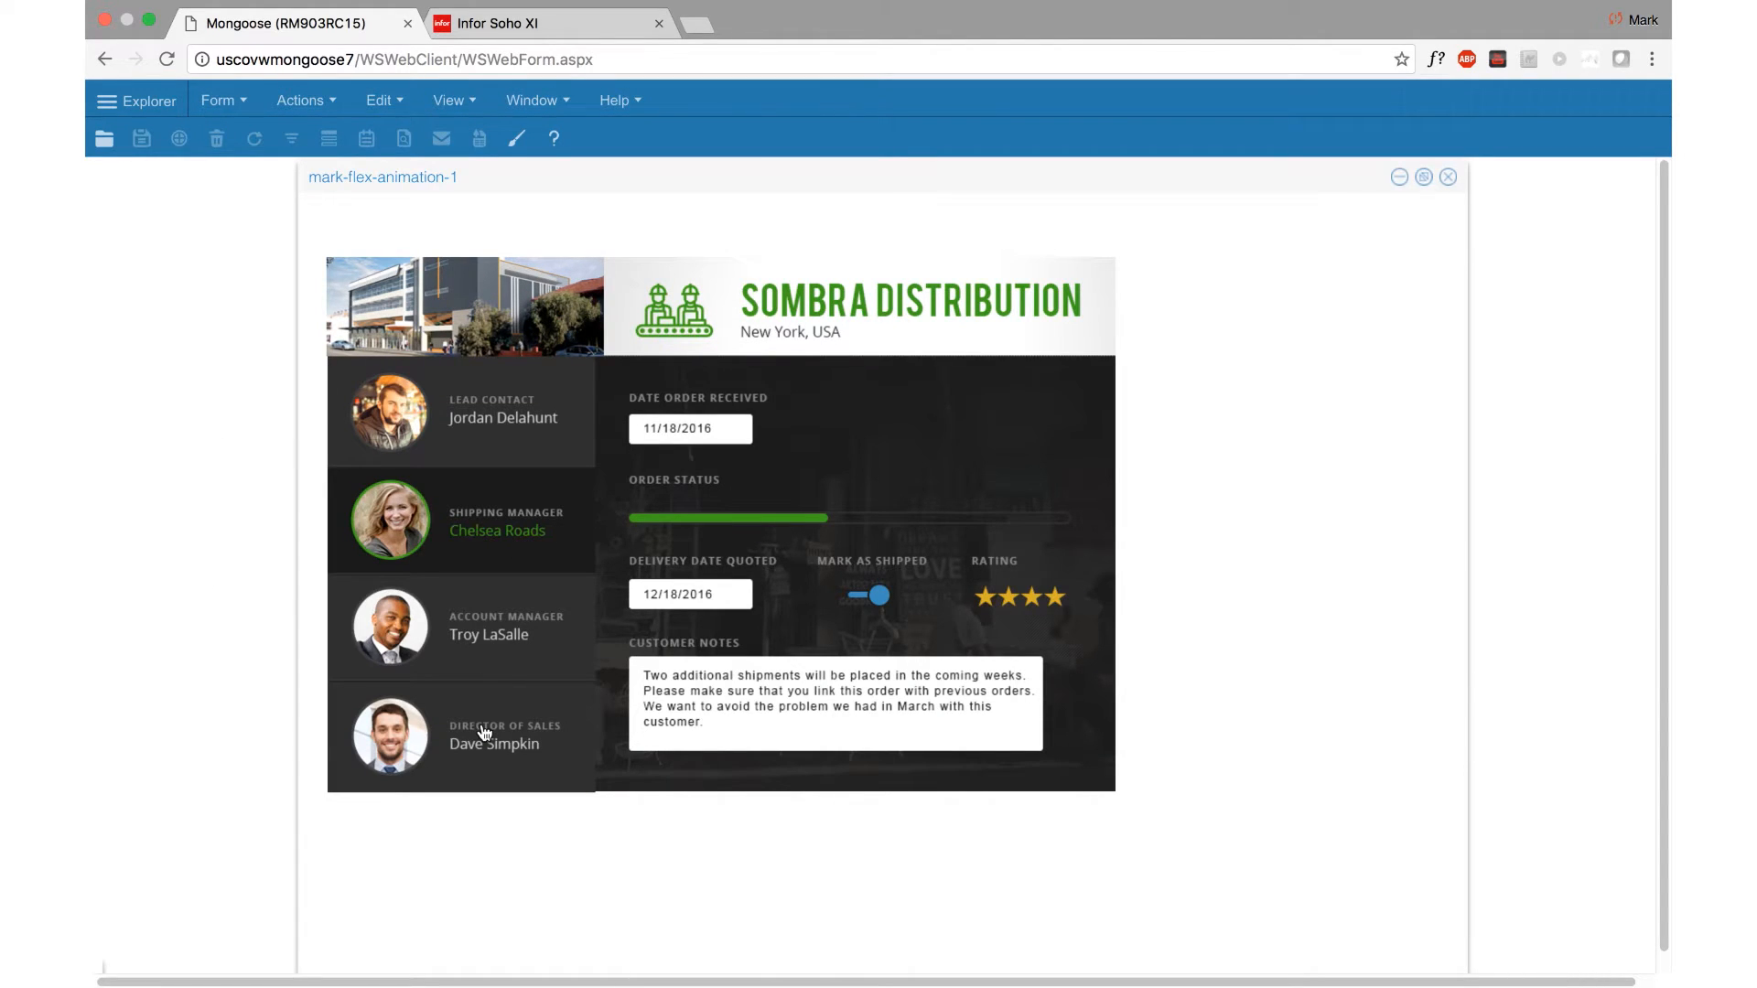
click(486, 732)
click(485, 557)
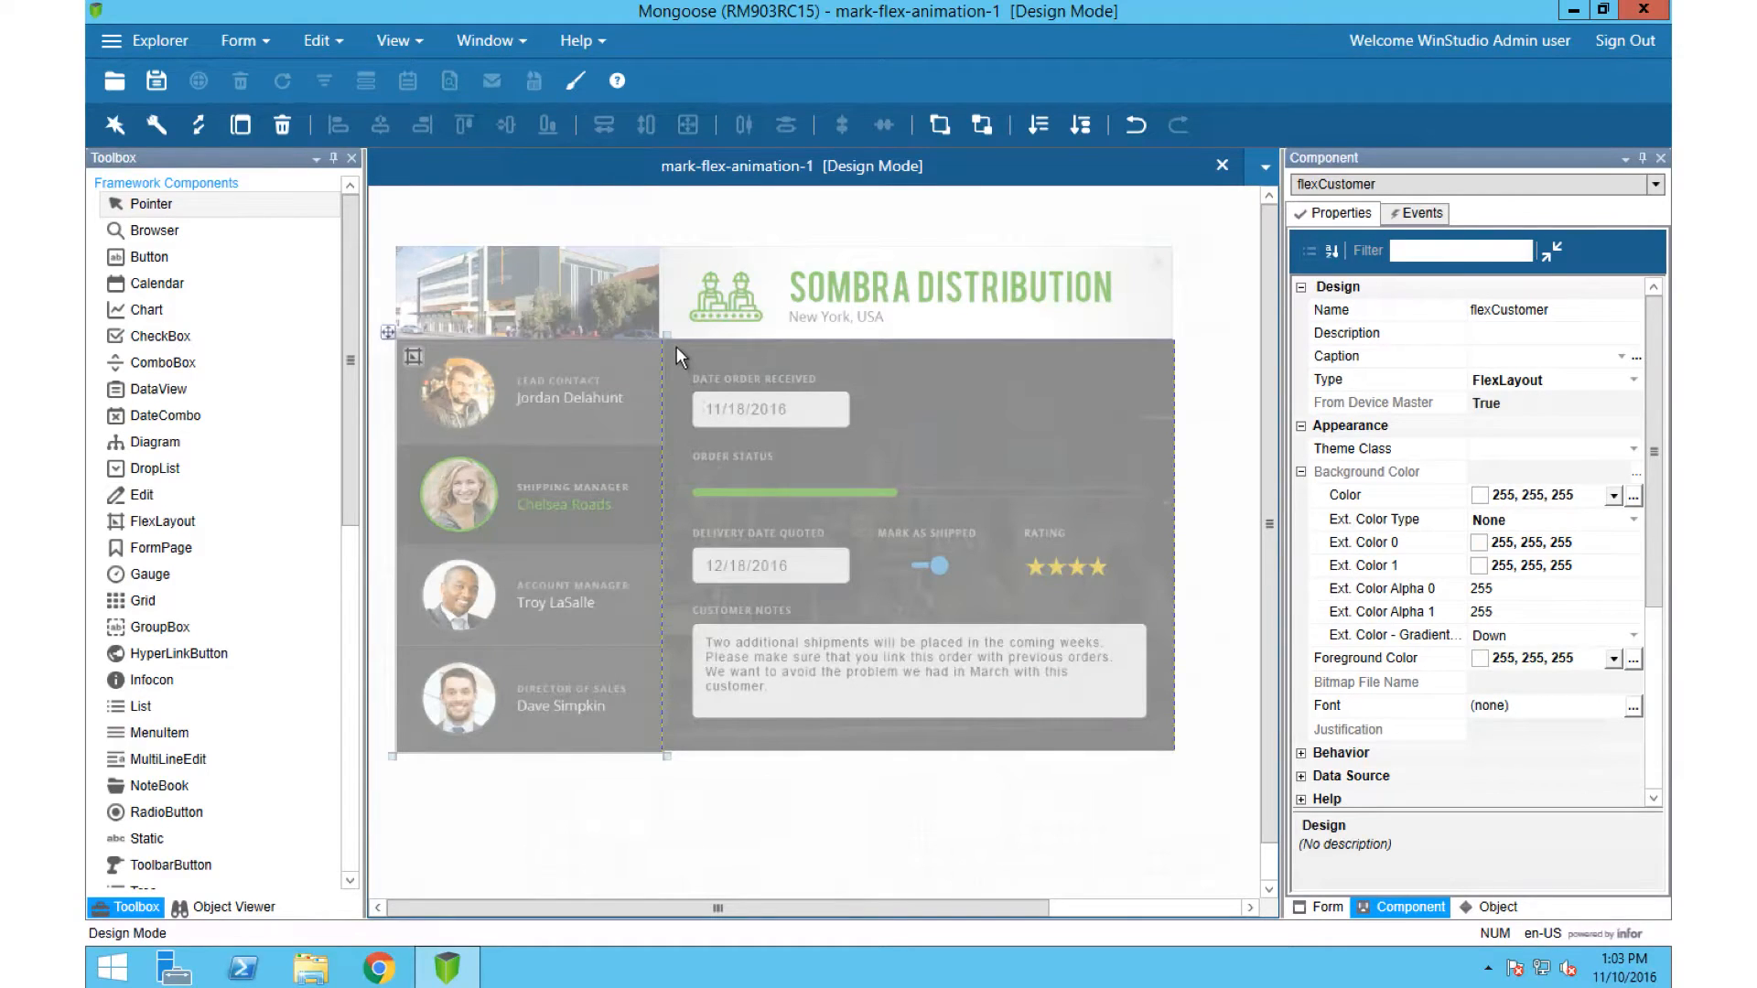
Step: Reopen flexInfo's layout attributes in design mode and set region 0's animation to FromTop
click(679, 355)
double_click(679, 355)
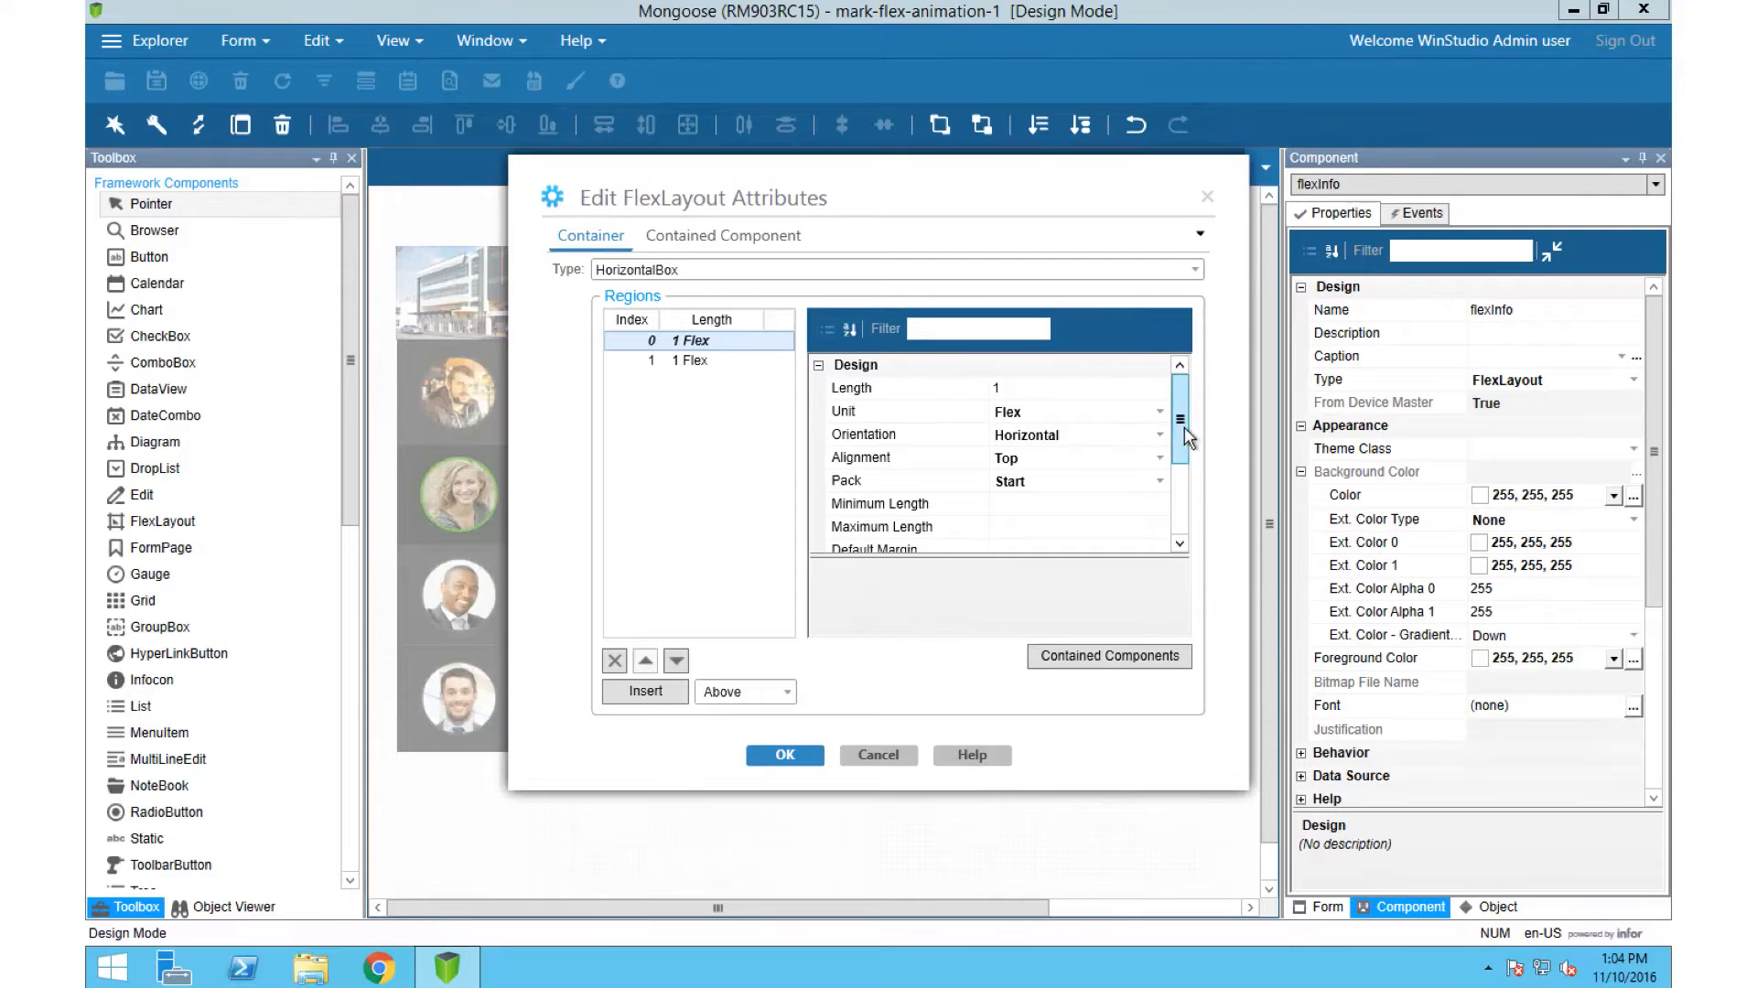
drag(1184, 424, 1185, 539)
click(1161, 540)
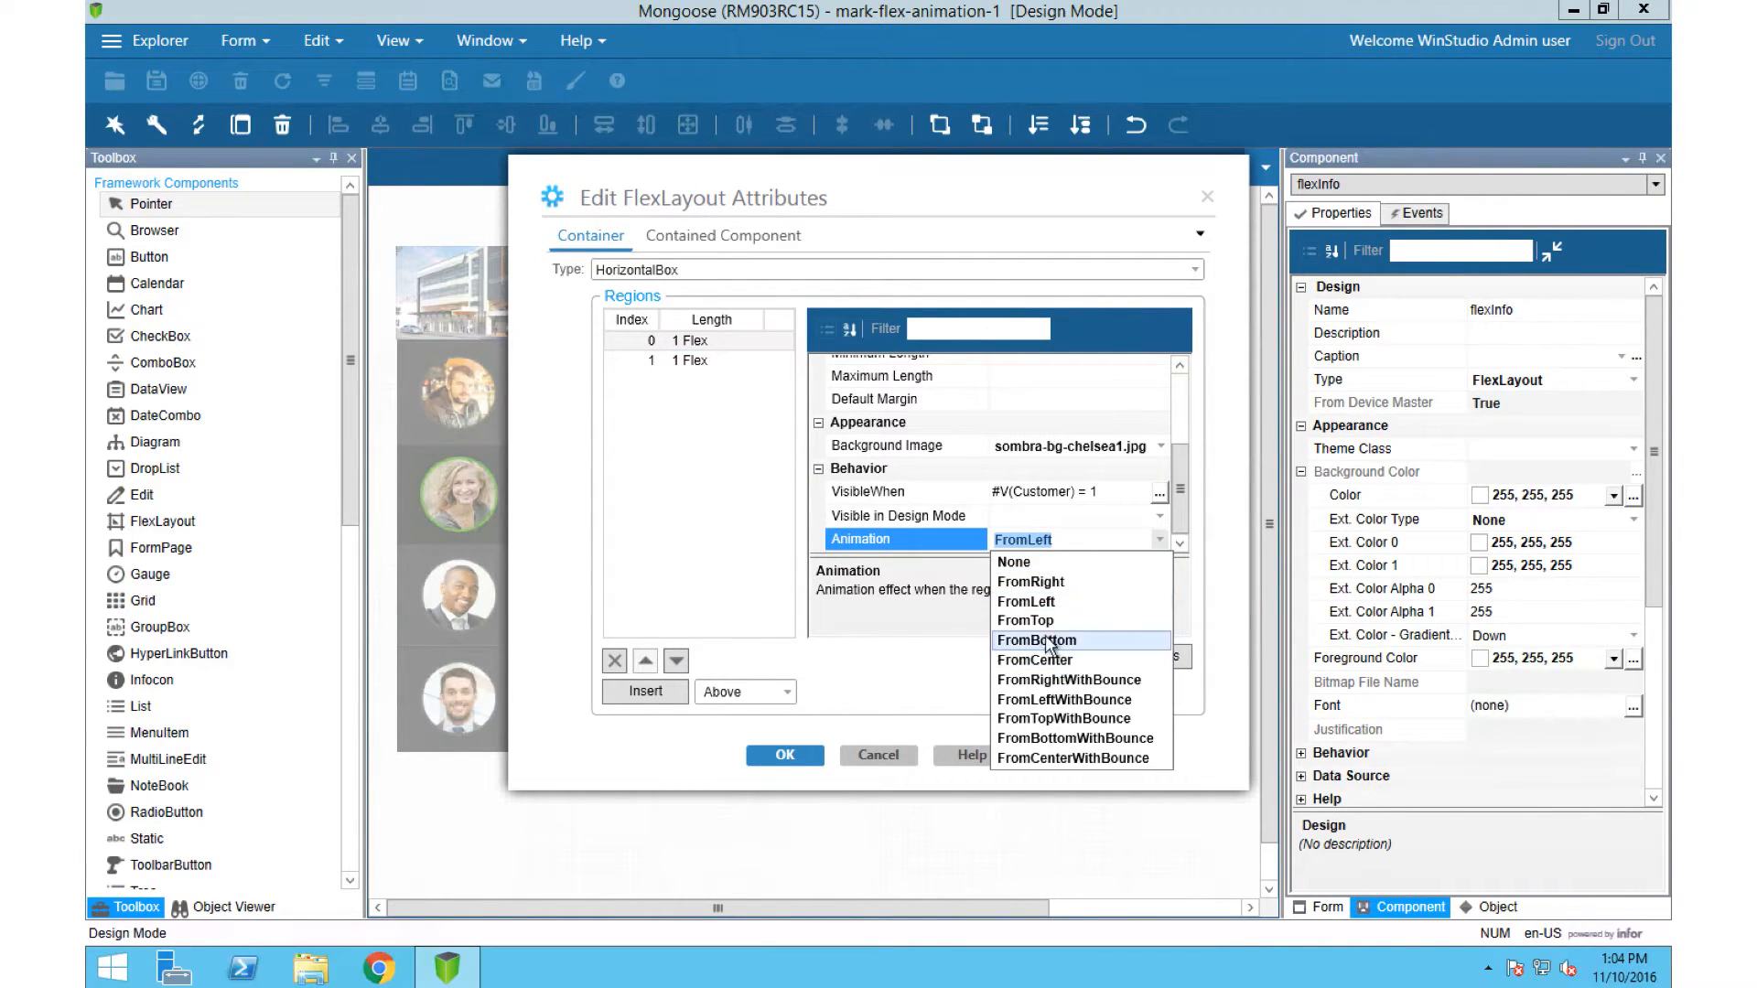
click(1023, 623)
Step: Set the animation of flexInfo's region 1 to FromBottom and apply the layout attributes
click(760, 361)
click(1159, 540)
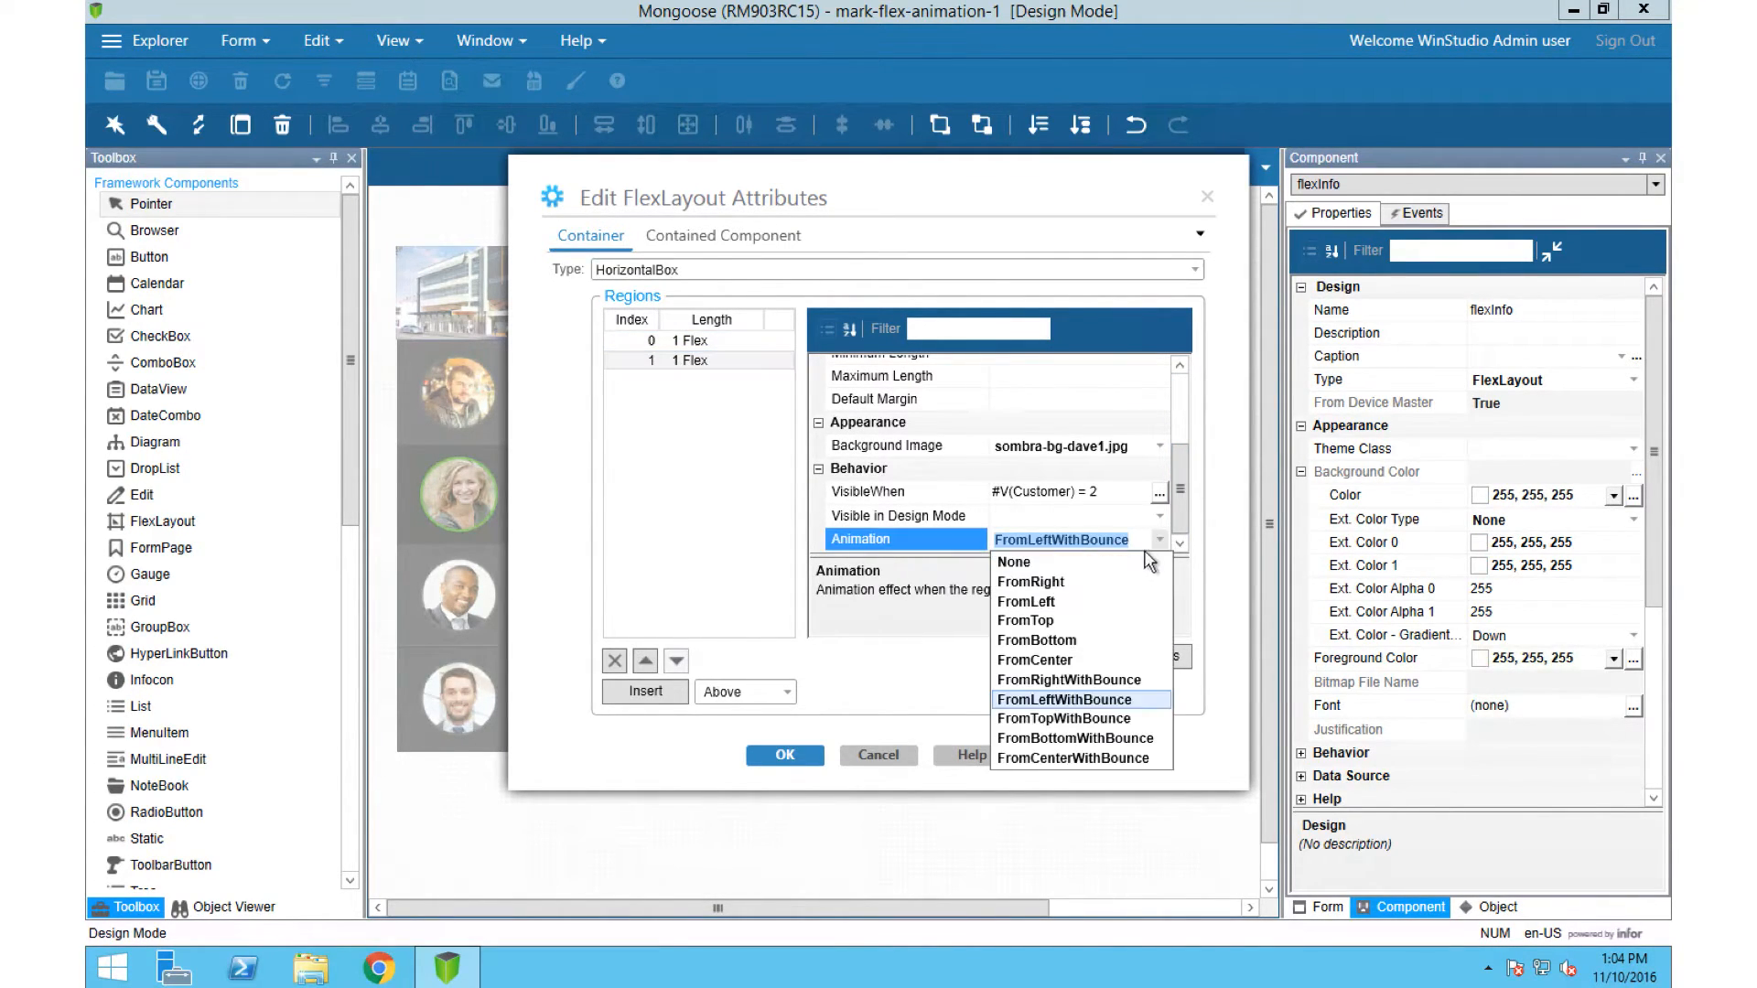
click(1096, 641)
click(786, 755)
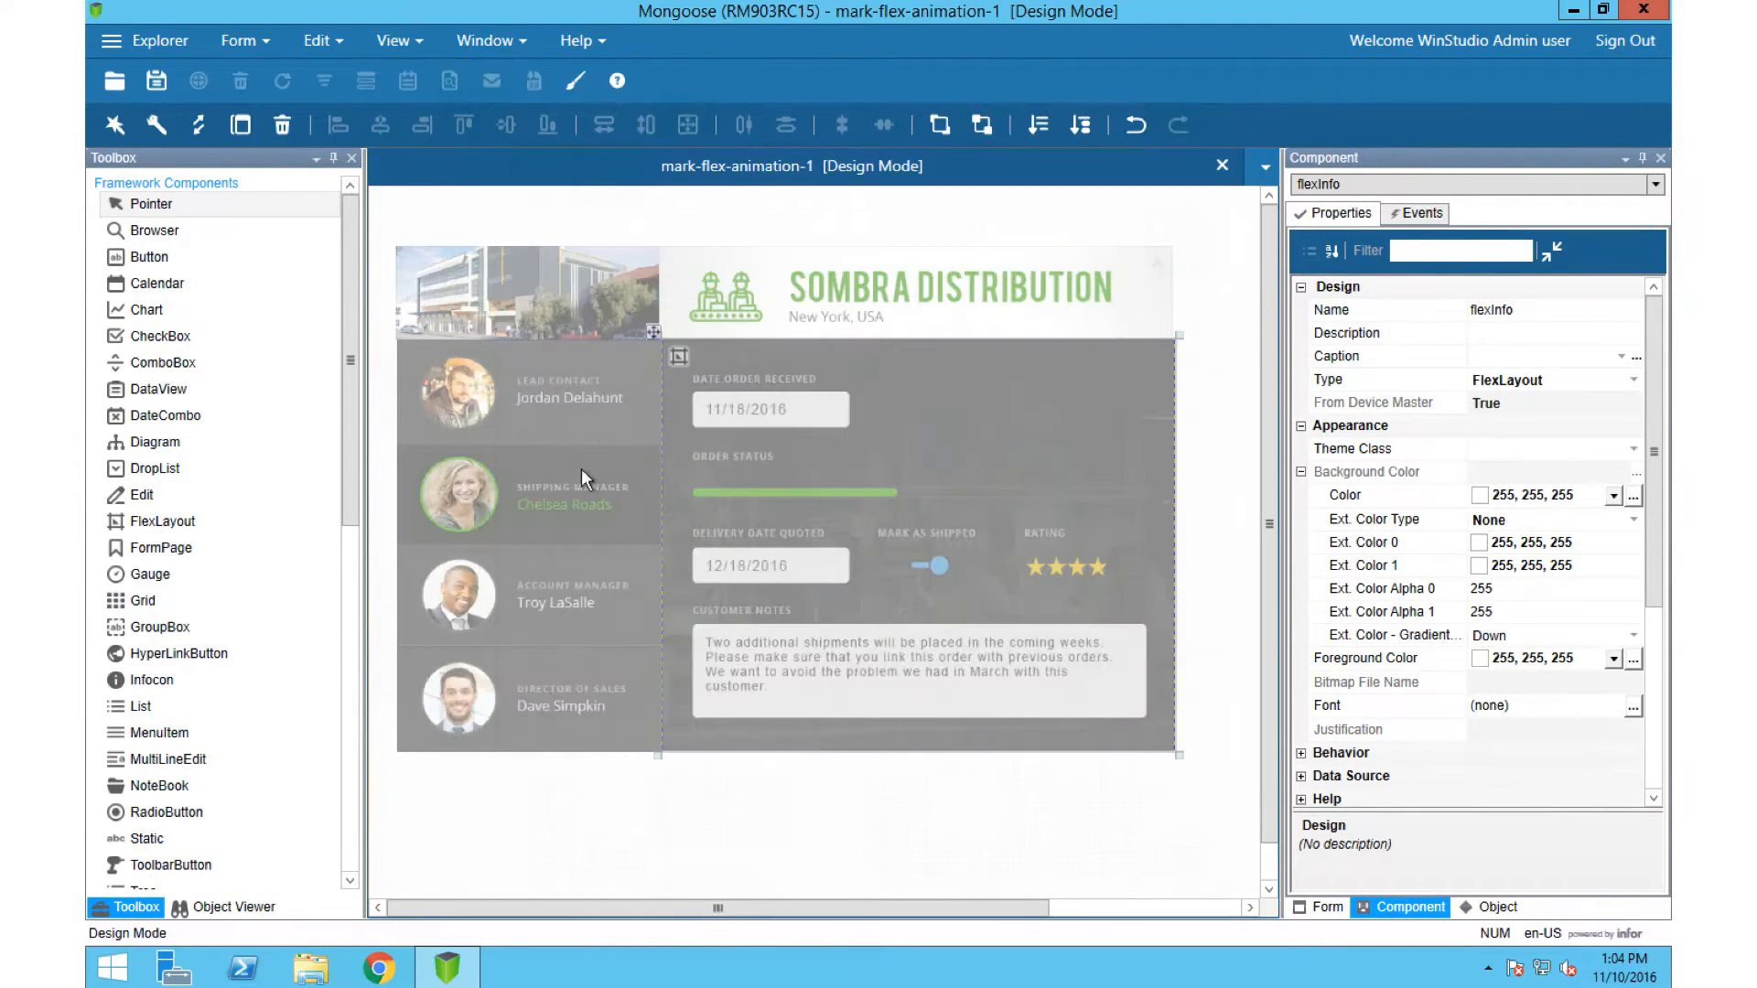
Step: Switch to the Mongoose web client in the browser and close the open mark-flex-animation-1 form
key(ctrl+Up)
click(622, 97)
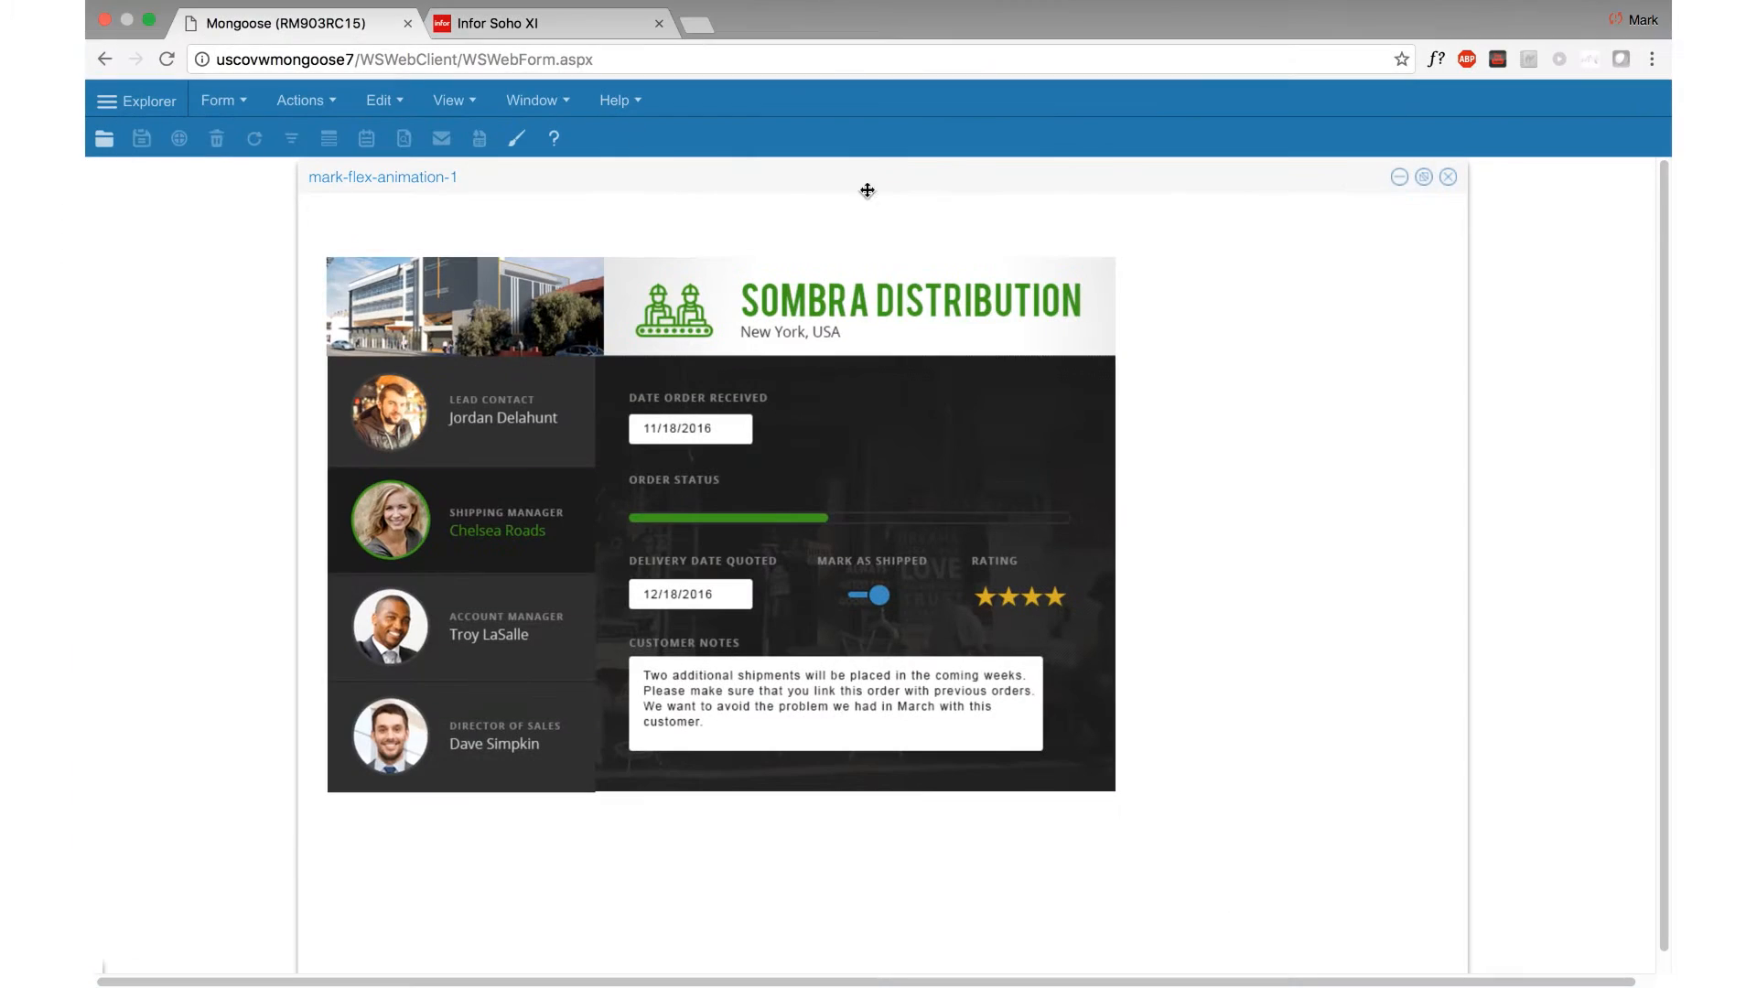
click(1452, 183)
click(243, 98)
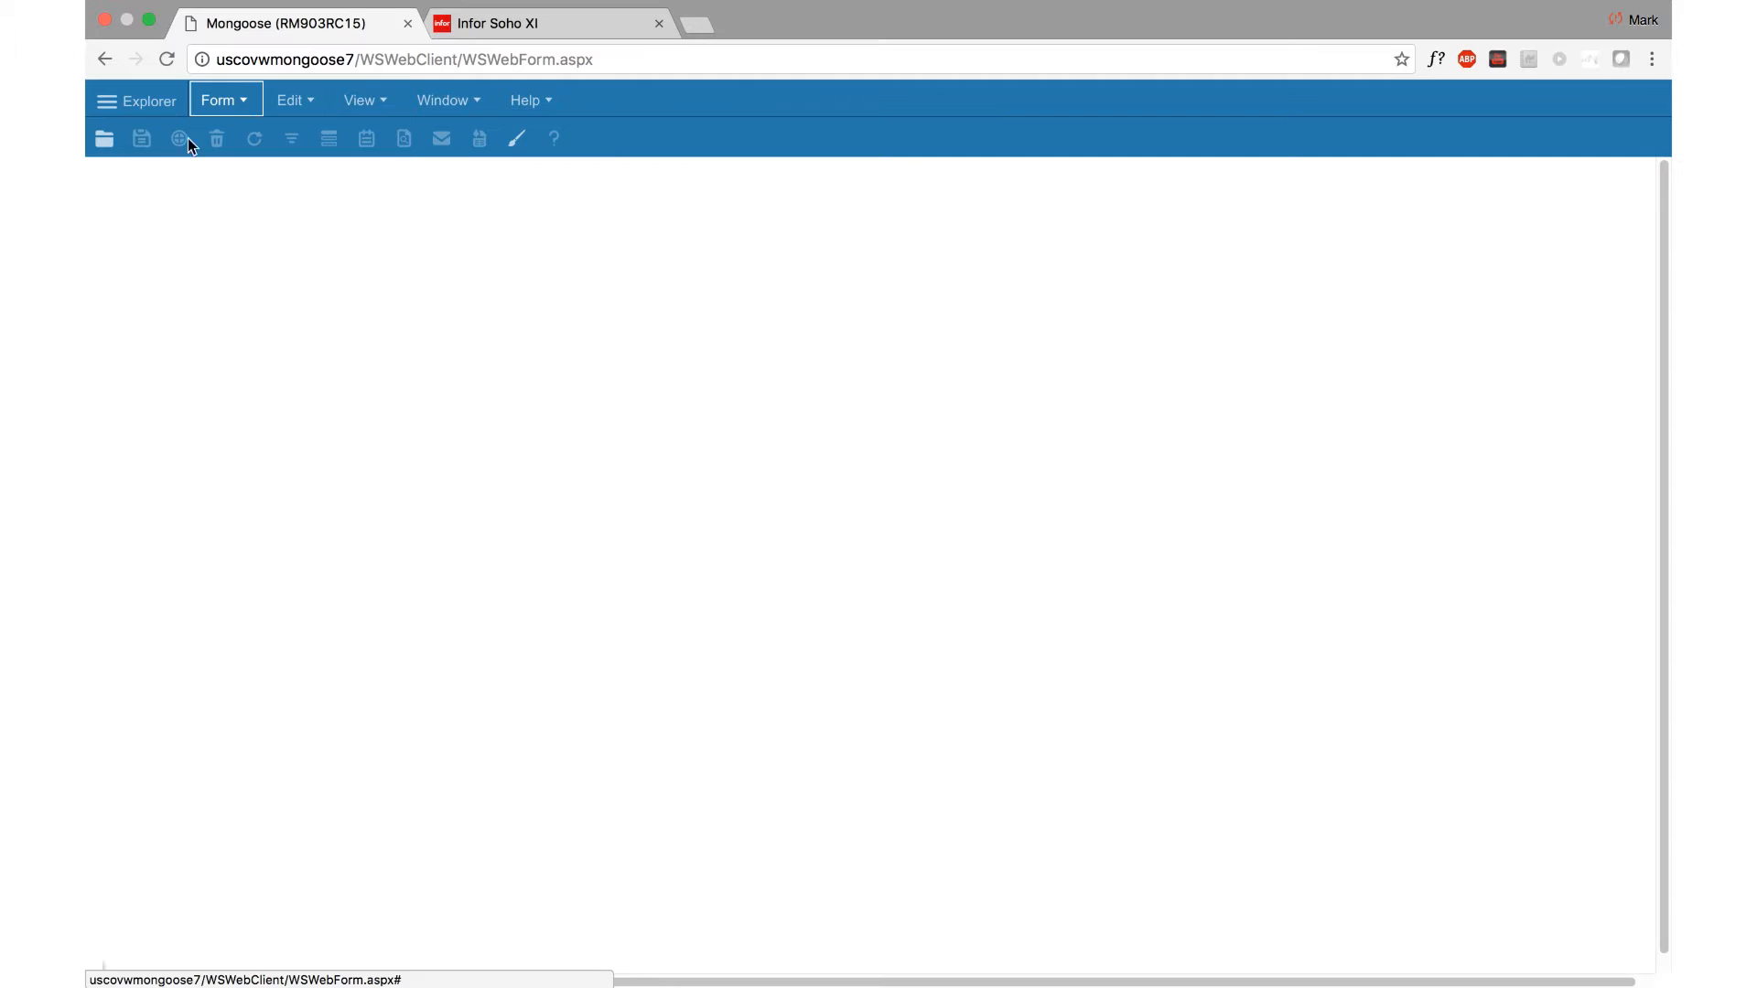
Step: Reopen the mark-flex-animation-1 form from All Forms in the Master Explorer
click(123, 101)
click(111, 178)
click(119, 218)
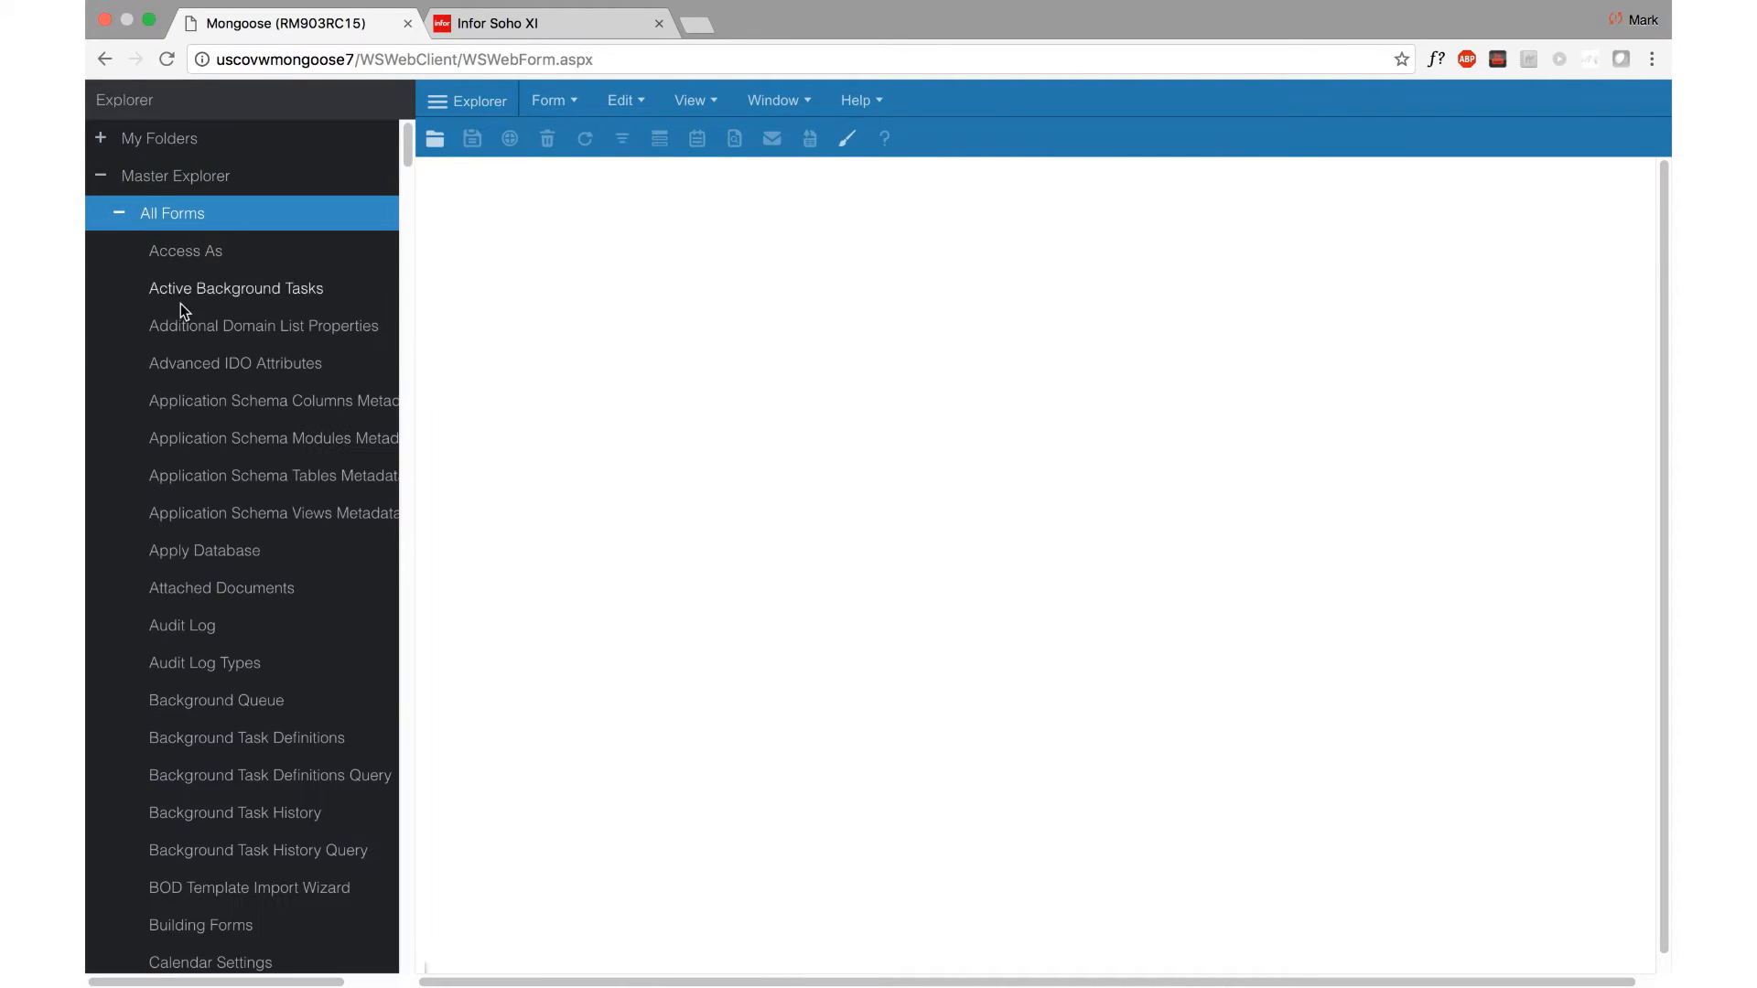
drag(408, 161, 439, 679)
click(257, 394)
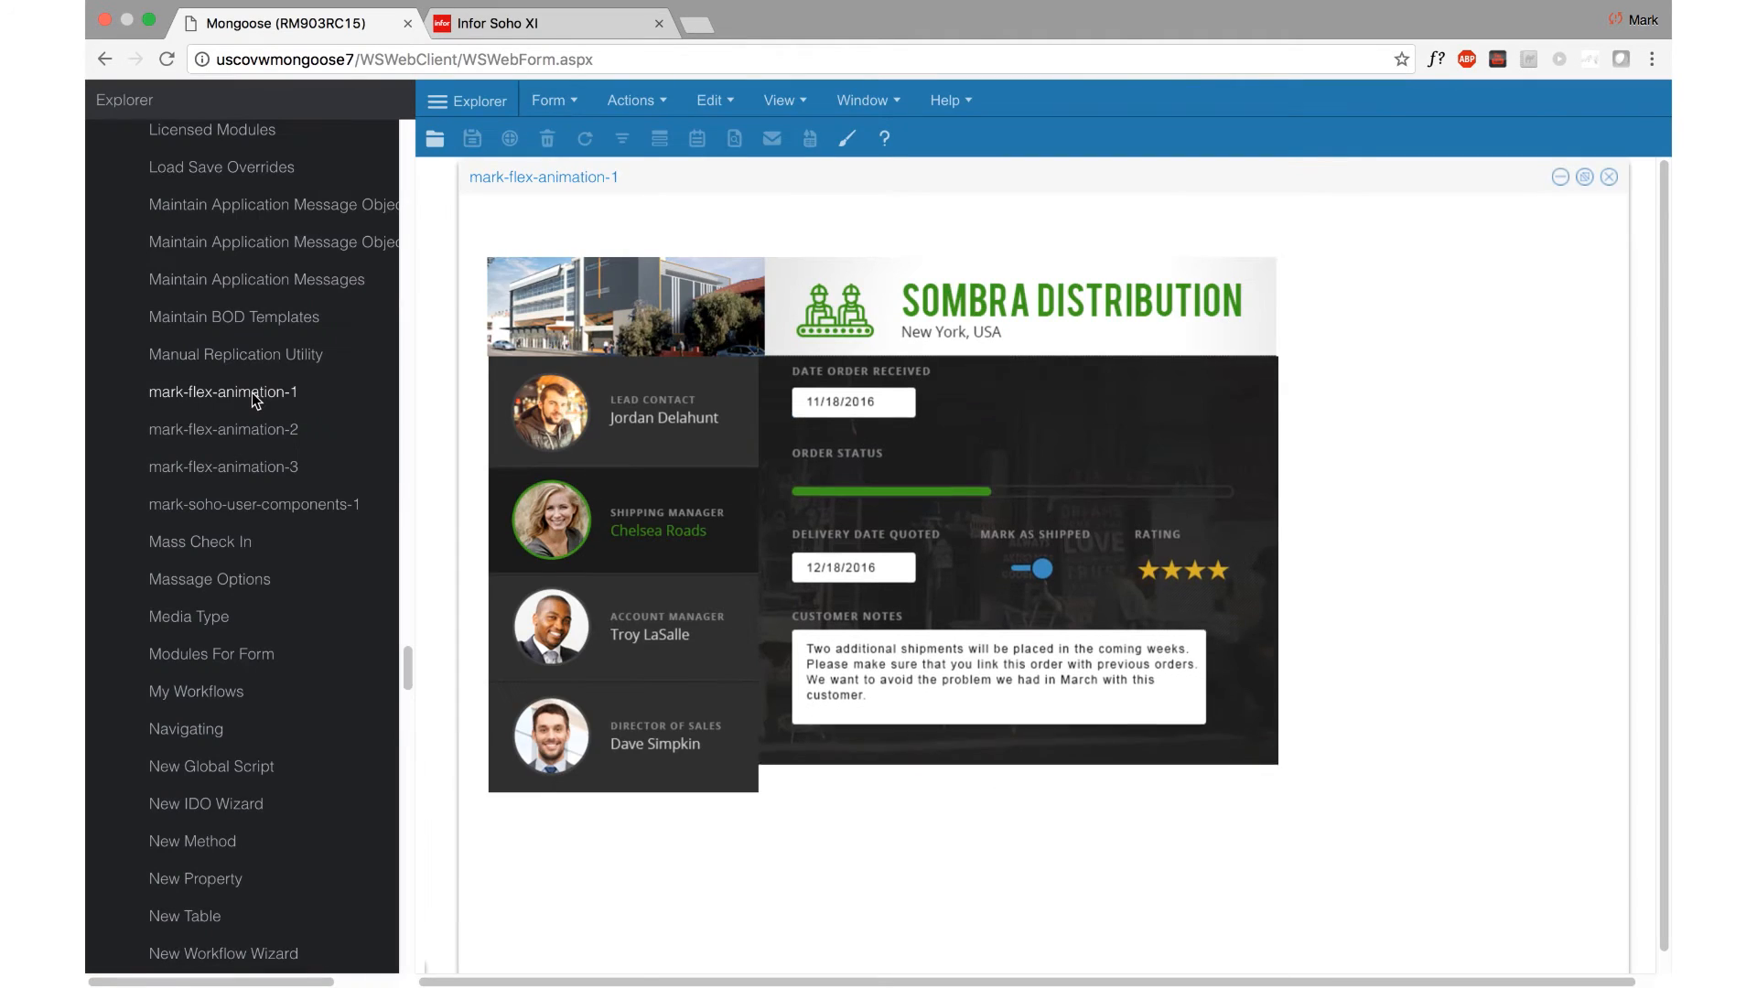
Step: Test the region transitions by switching between the Director of Sales and Shipping Manager contacts, finishing on the Director of Sales
click(683, 728)
click(640, 536)
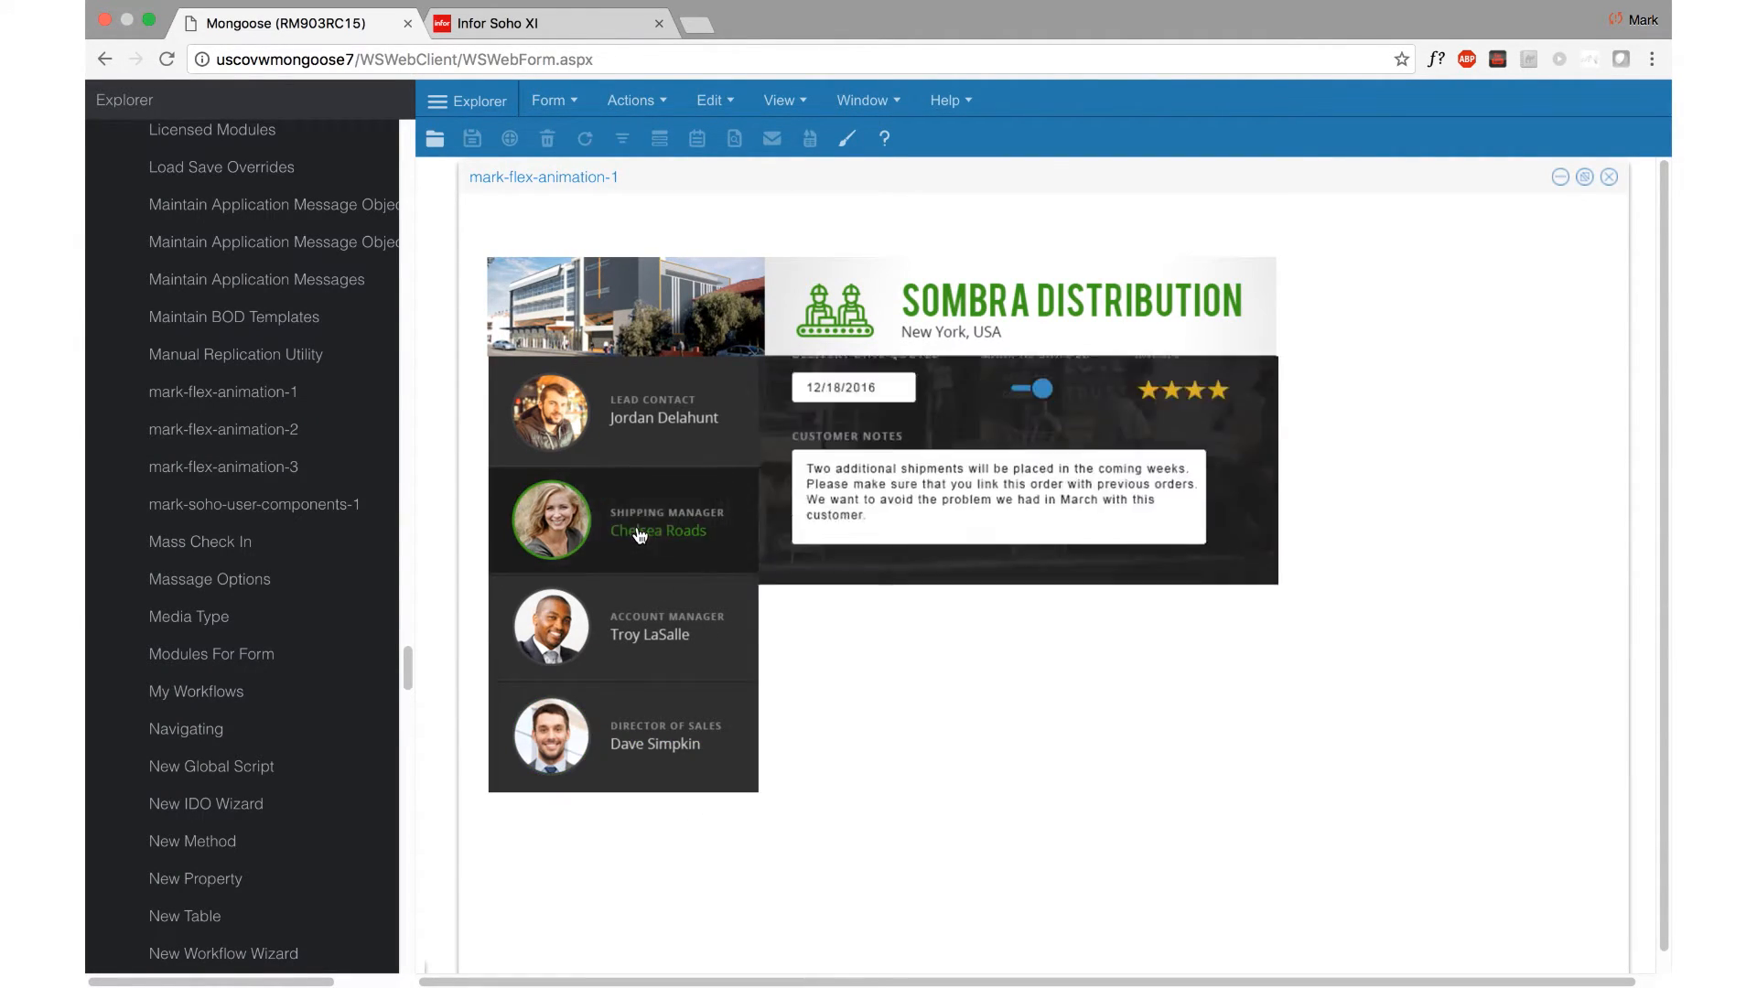
click(643, 743)
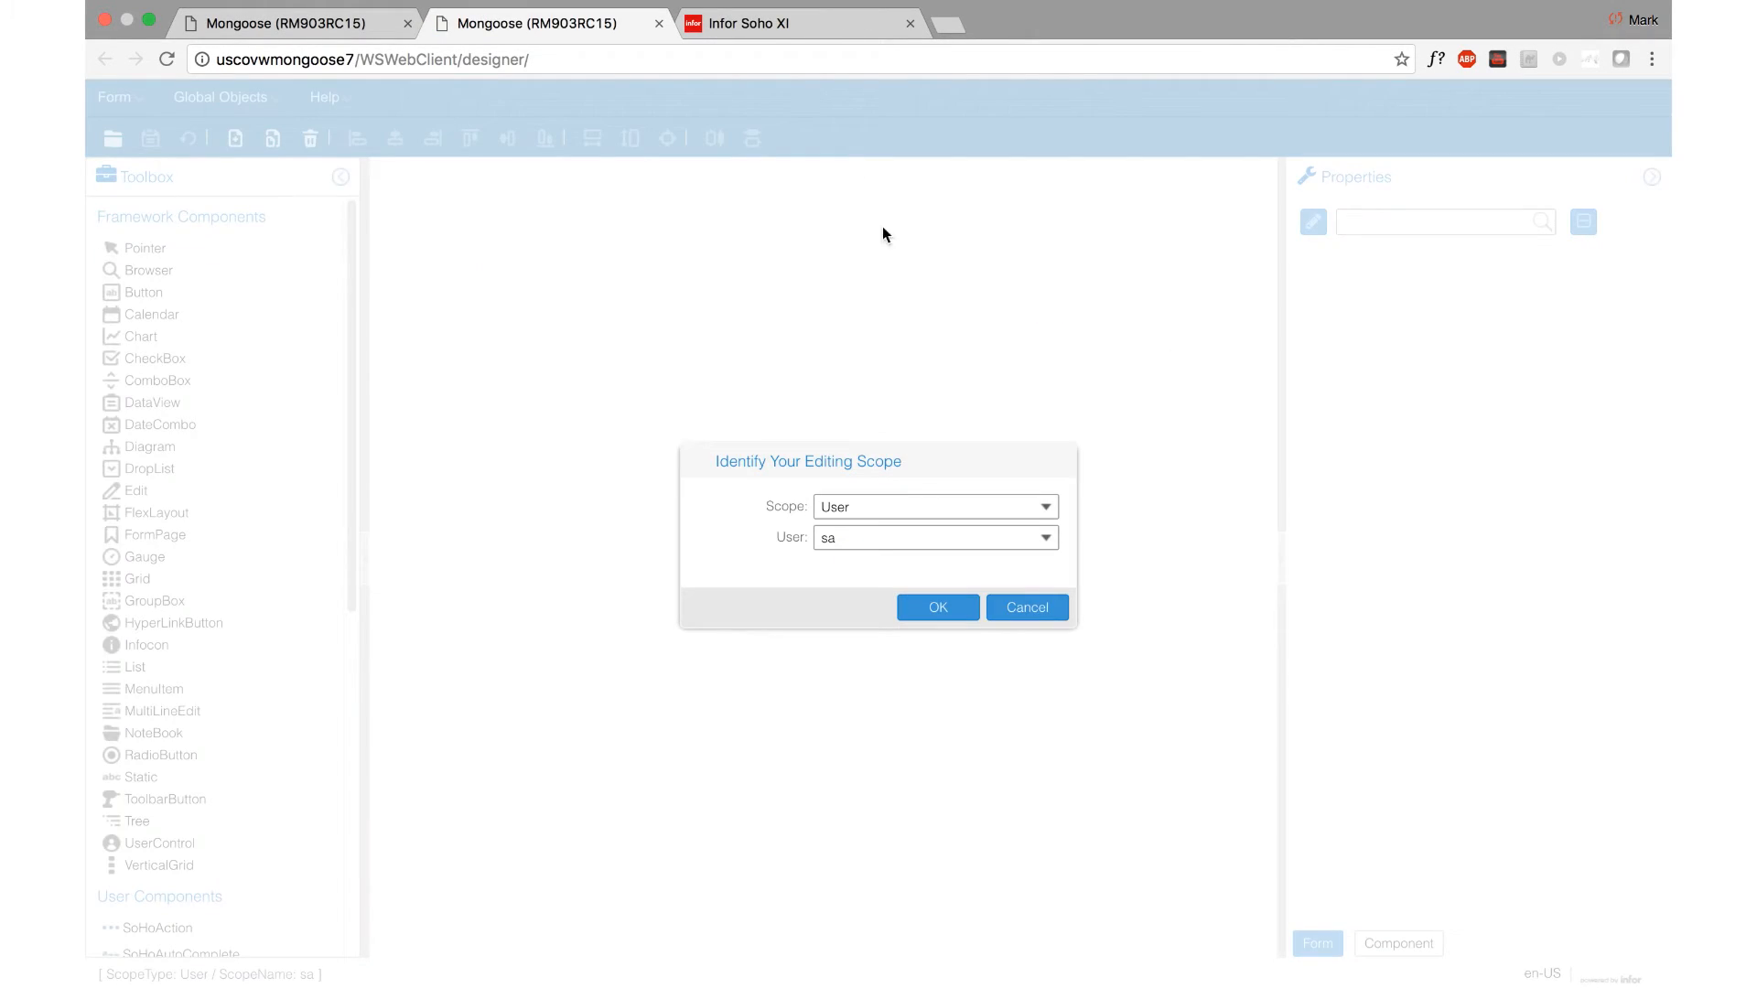
Step: Accept the User editing scope in the web designer and open the mark-flex-animation-1 form
click(950, 608)
click(114, 97)
click(156, 181)
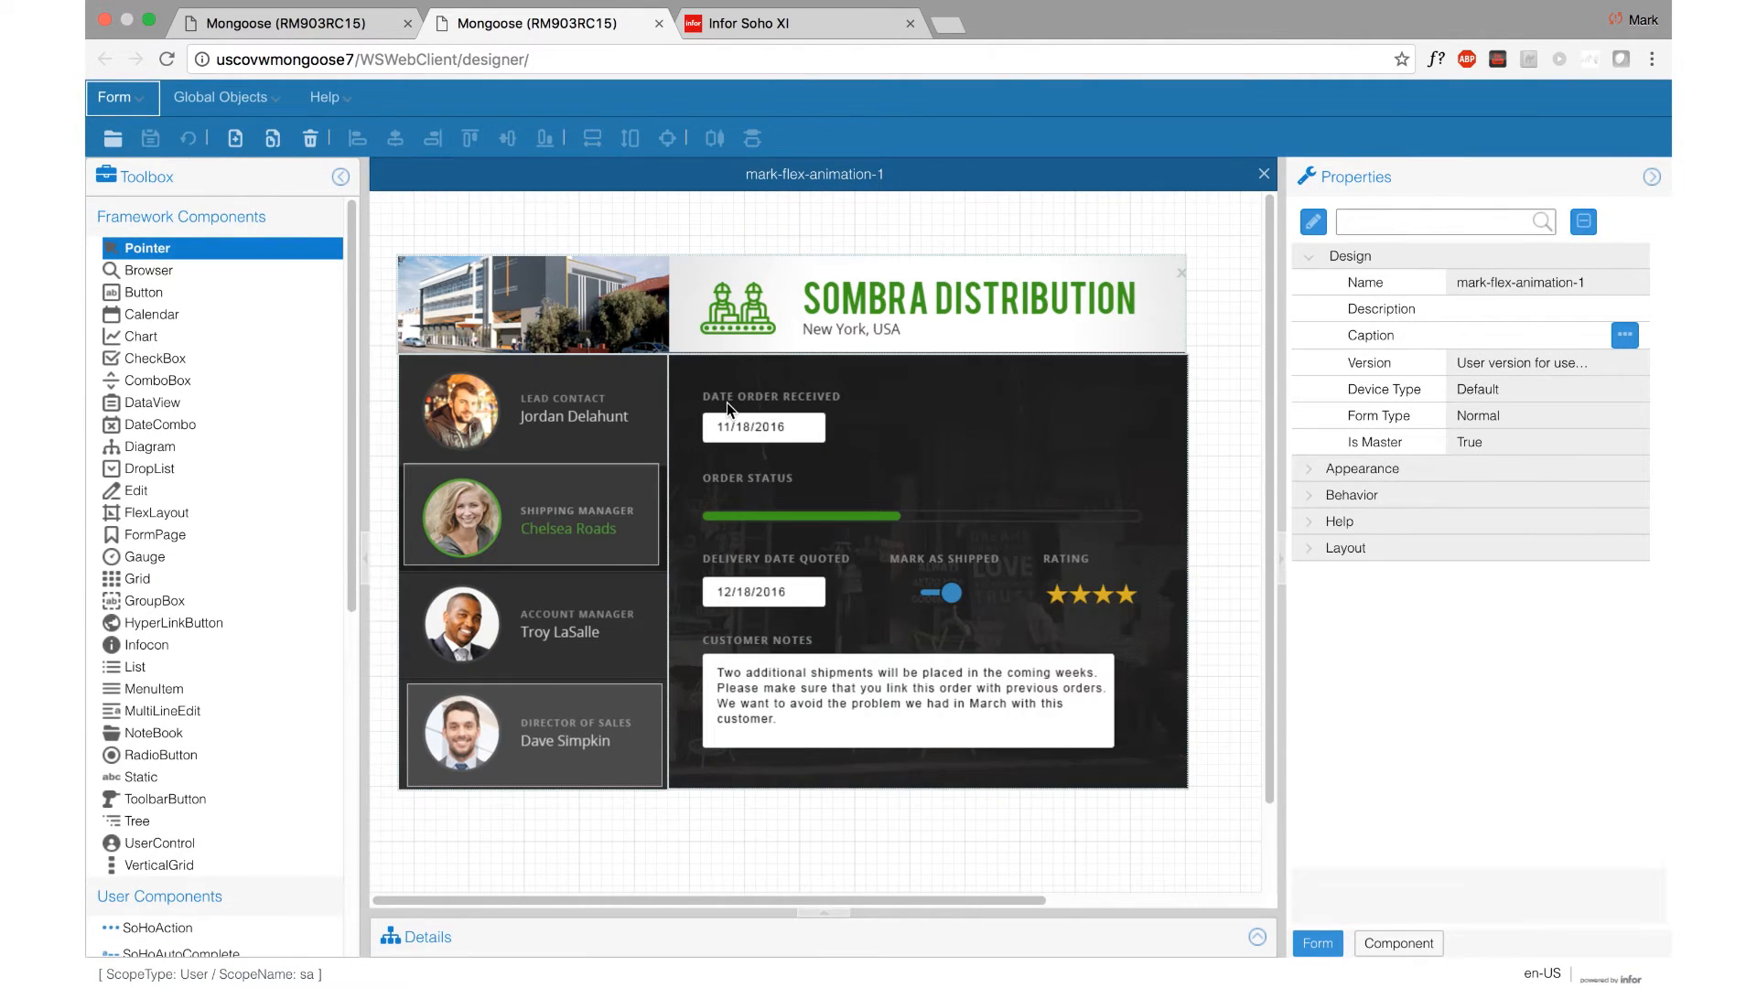
Step: Set the animation of flexInfo's region 0 to FromLeft in its layout attributes, and save the form
double_click(726, 403)
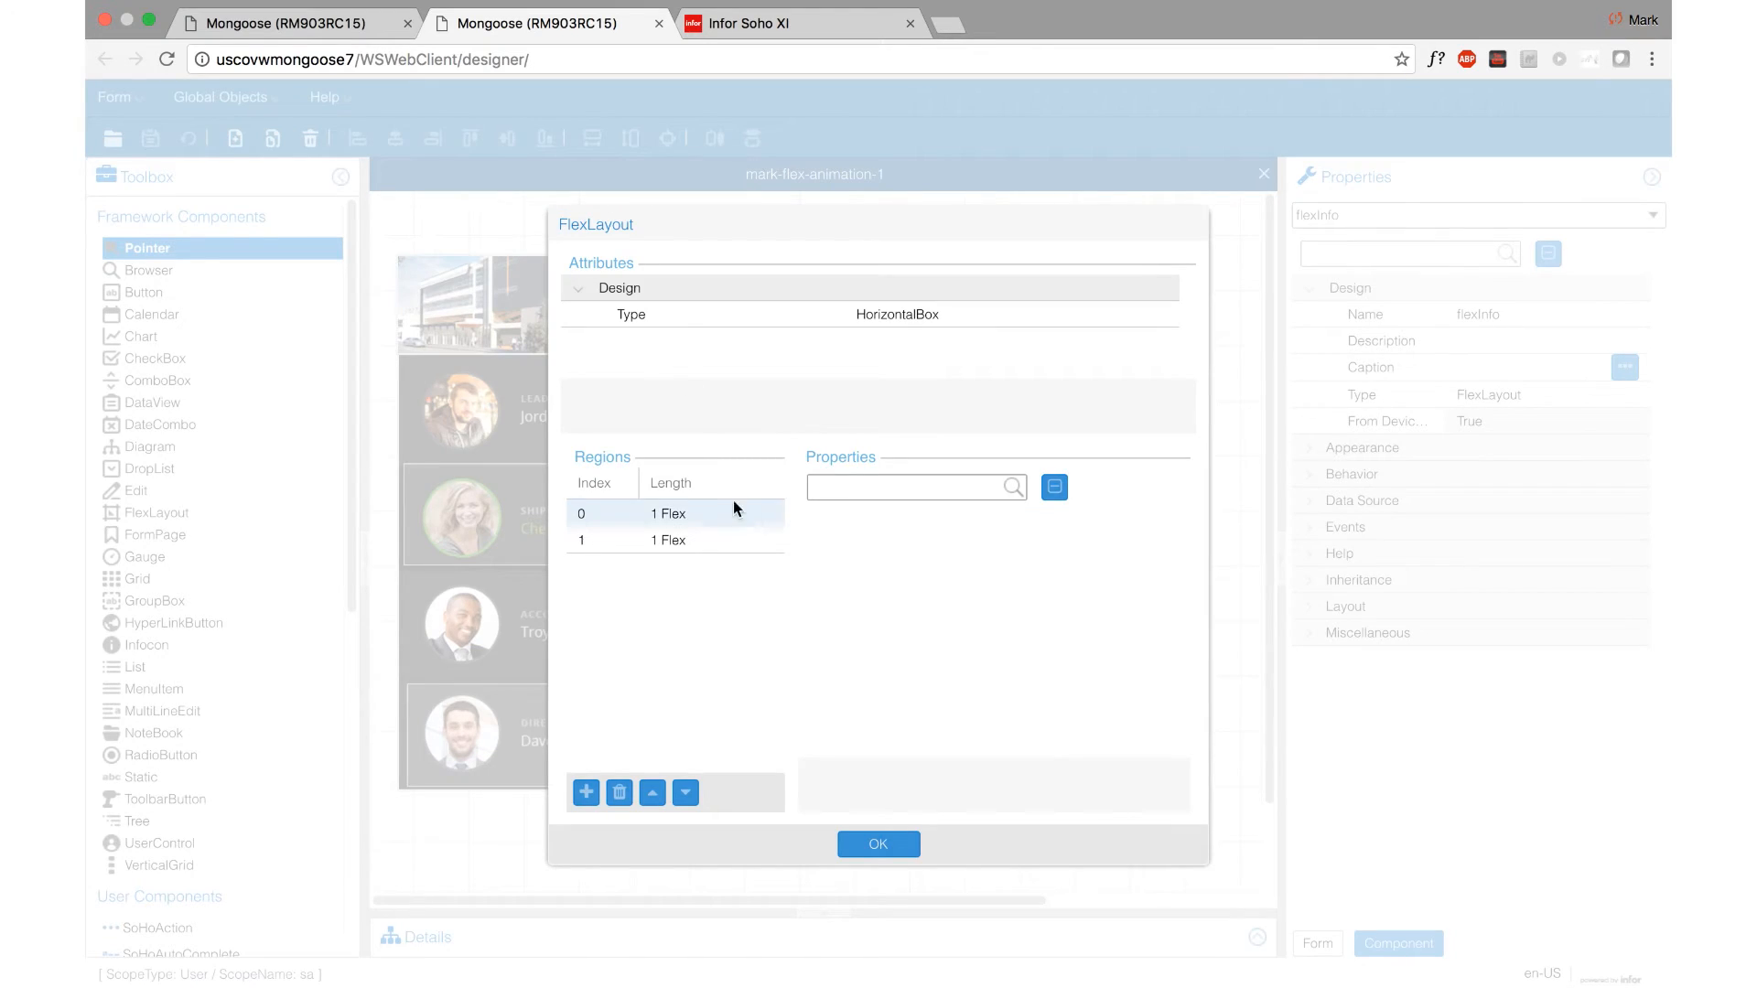
click(711, 509)
drag(1181, 573, 1204, 655)
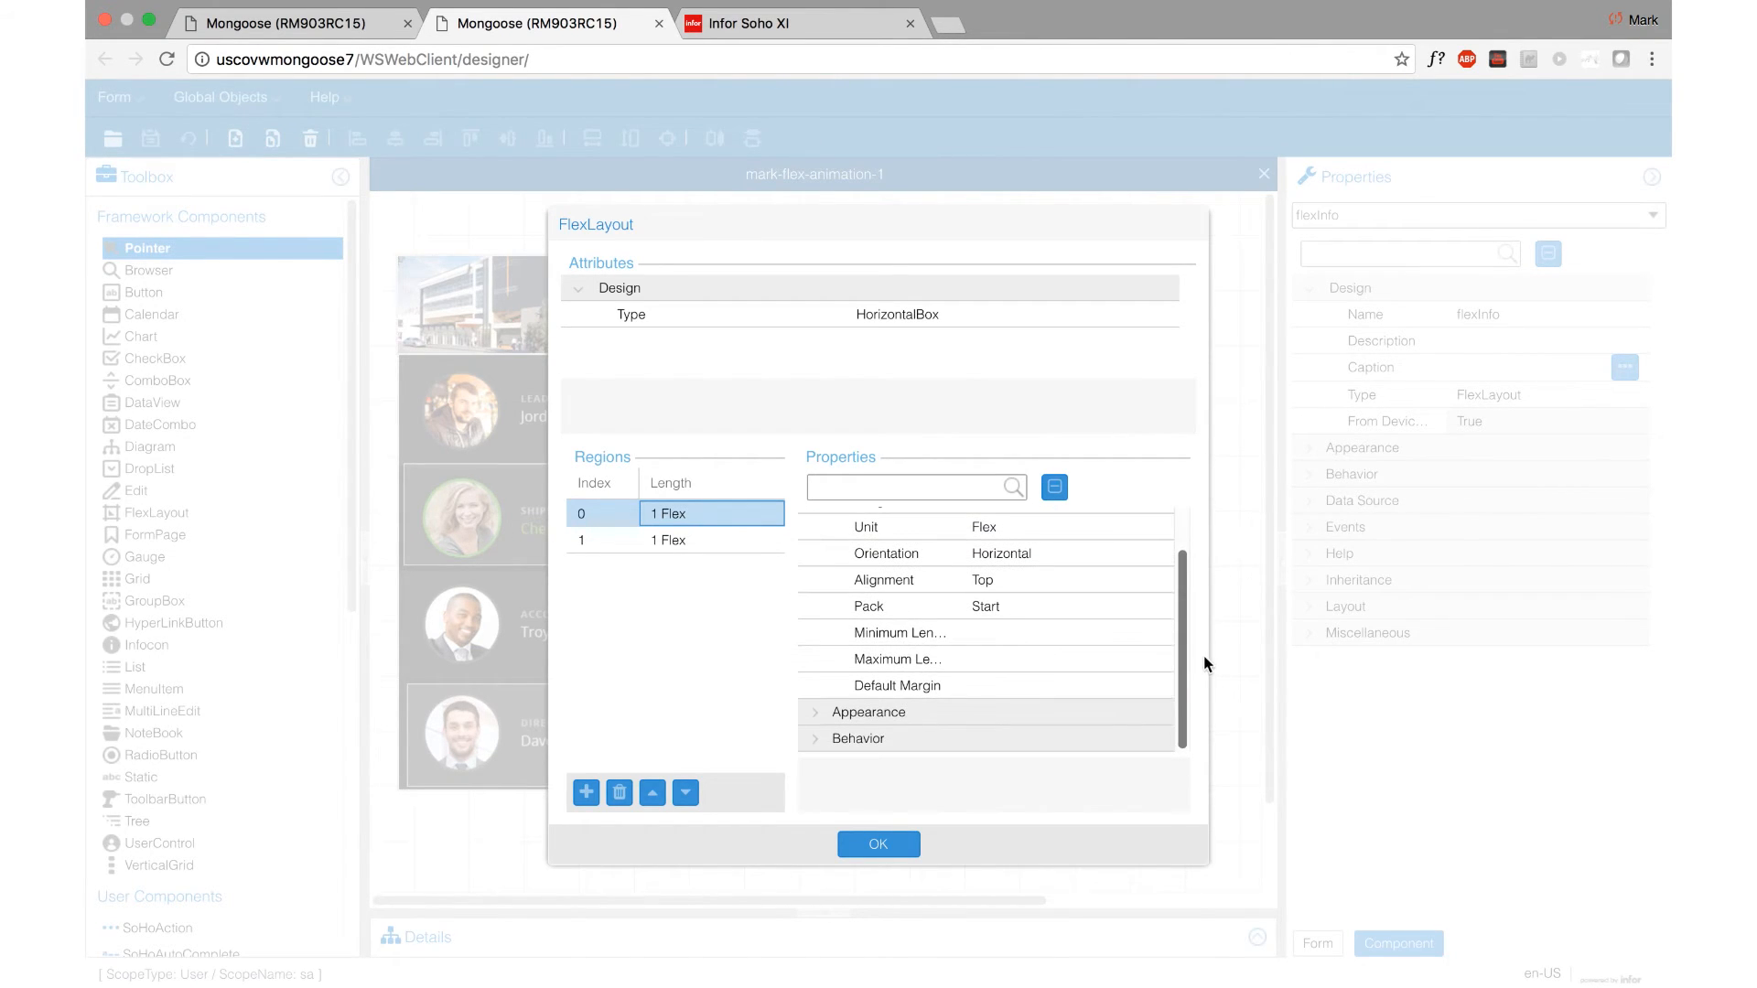
click(813, 717)
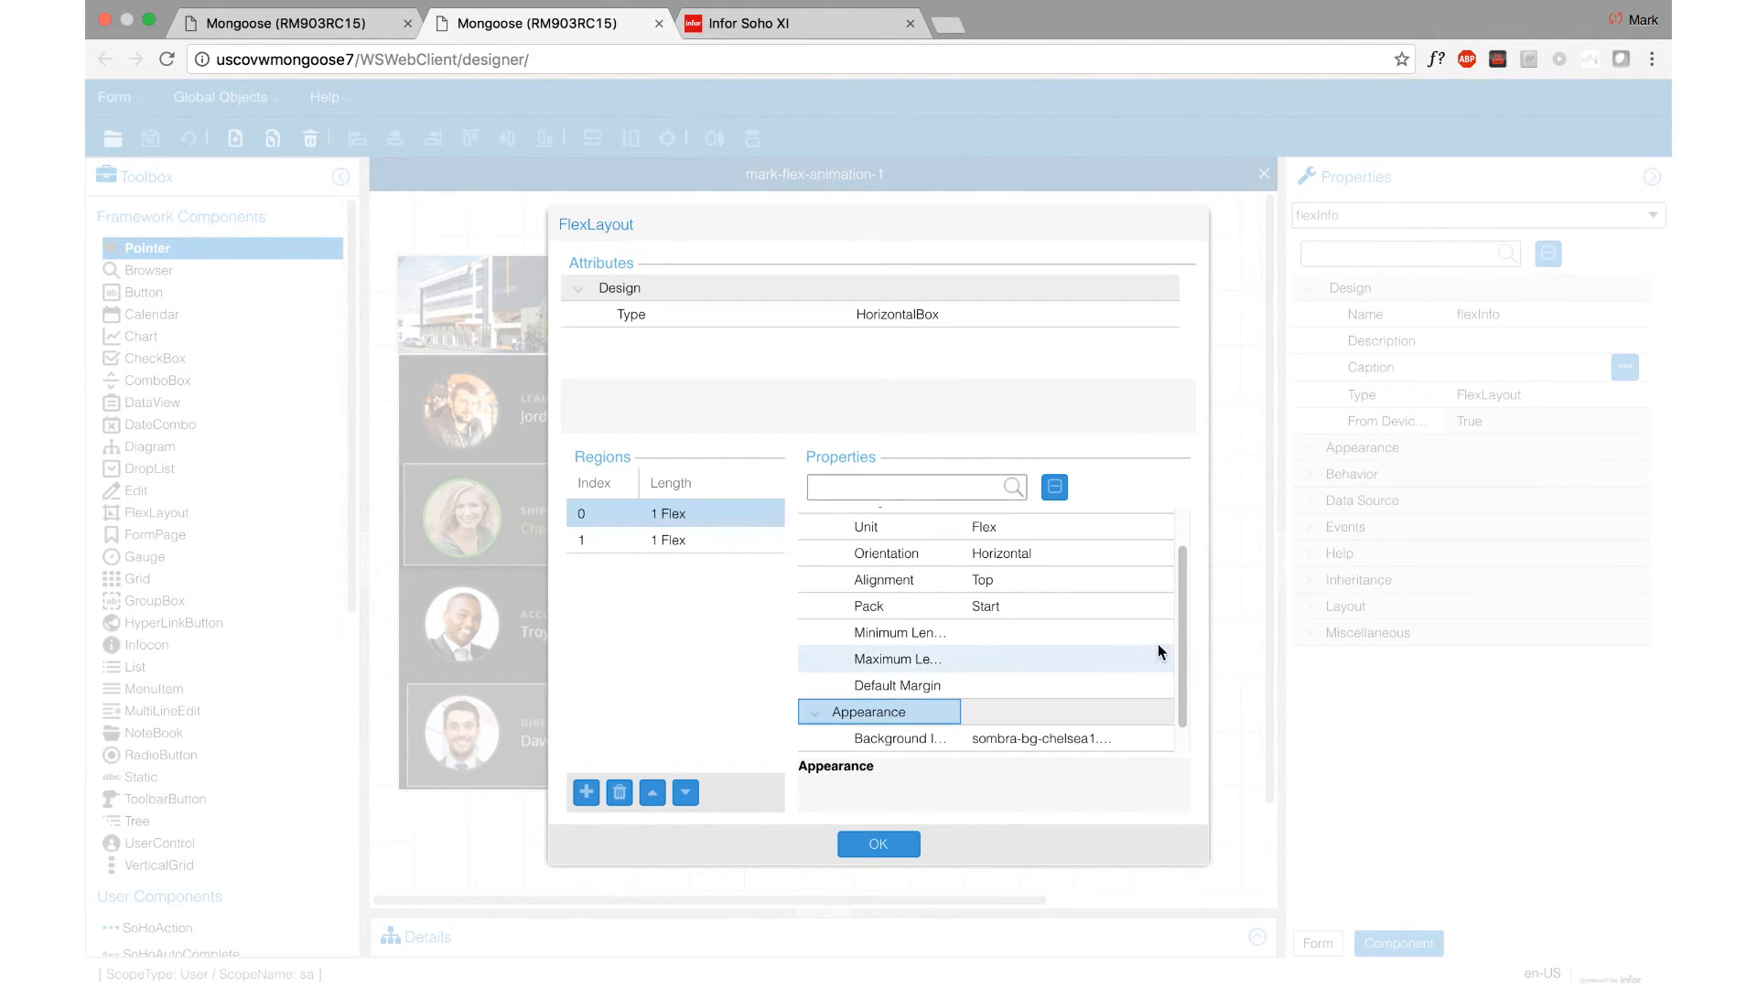
scroll(1185, 659, down, 1)
click(878, 738)
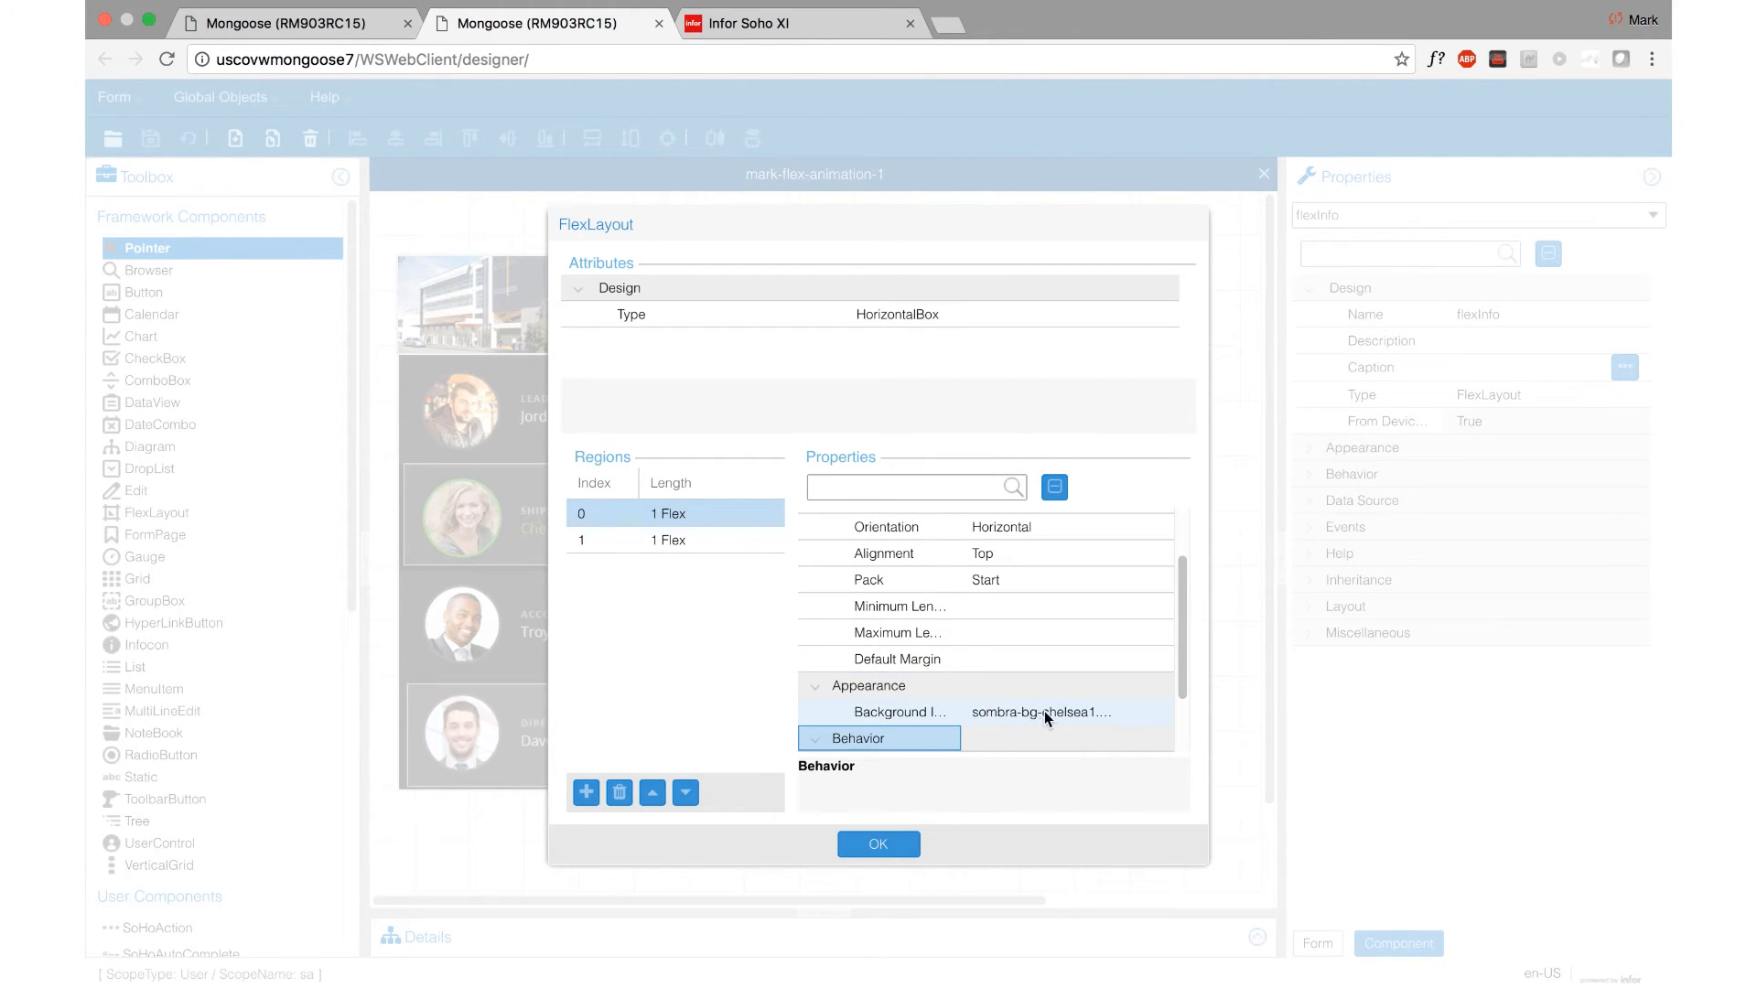
scroll(1181, 695, down, 3)
click(1077, 737)
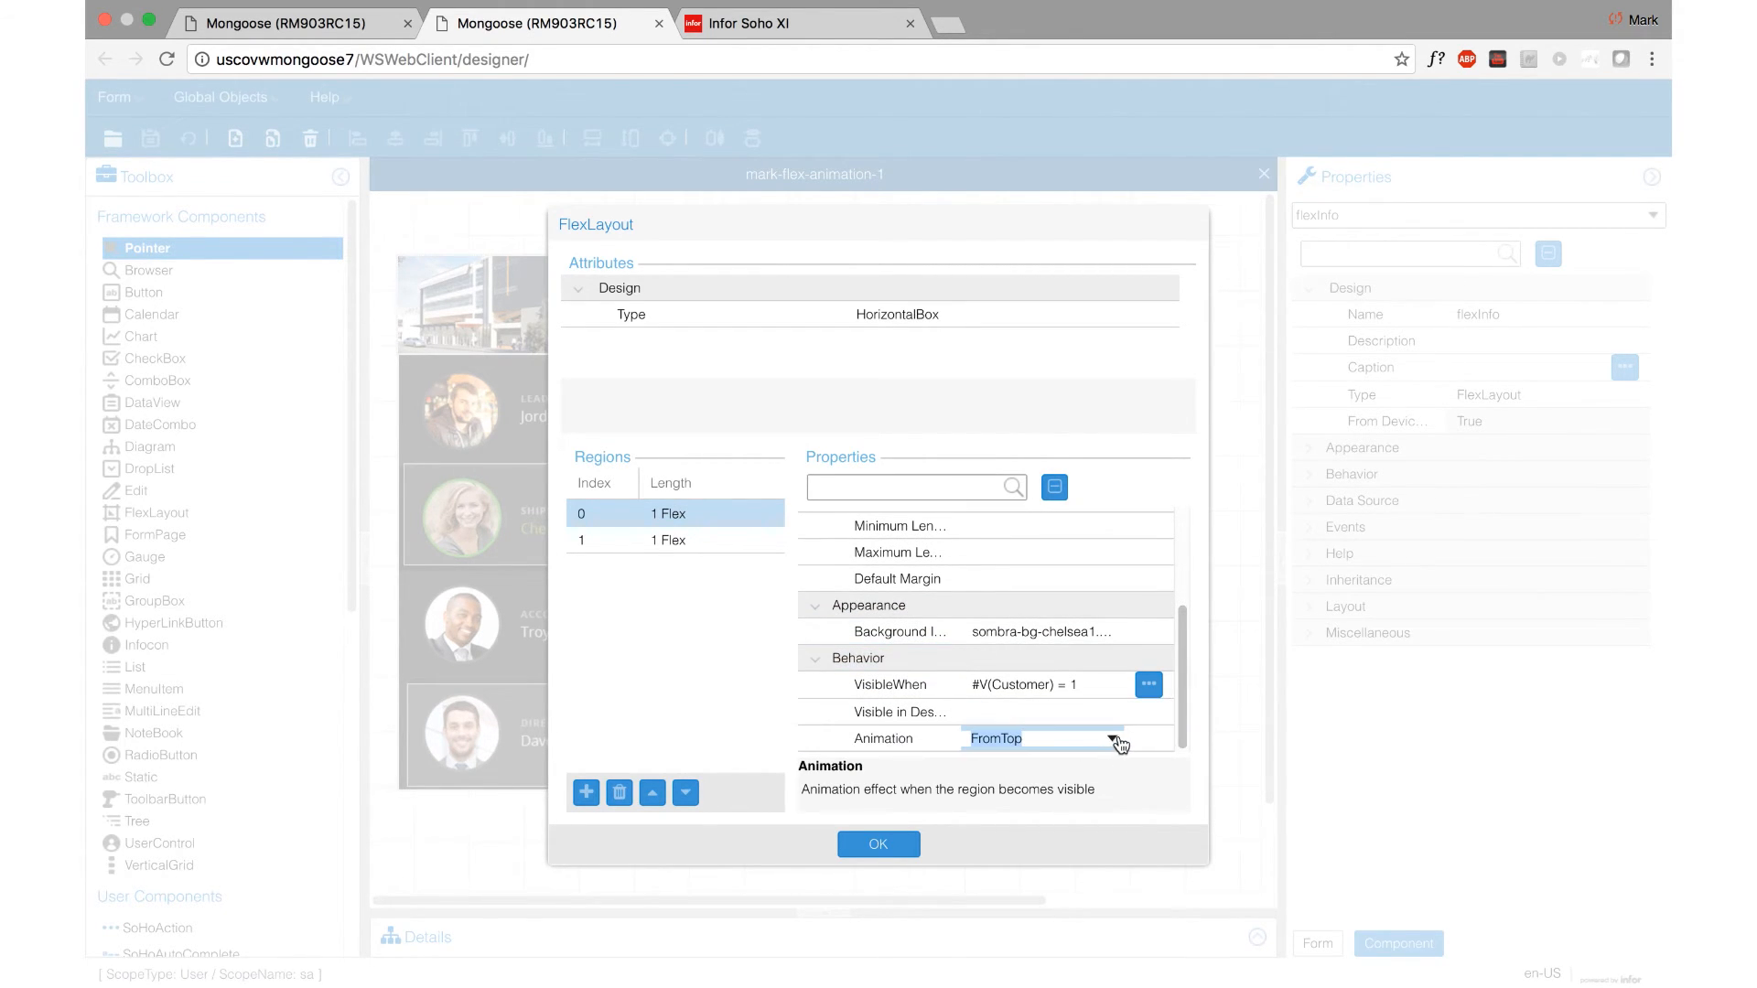
click(1112, 739)
click(1025, 497)
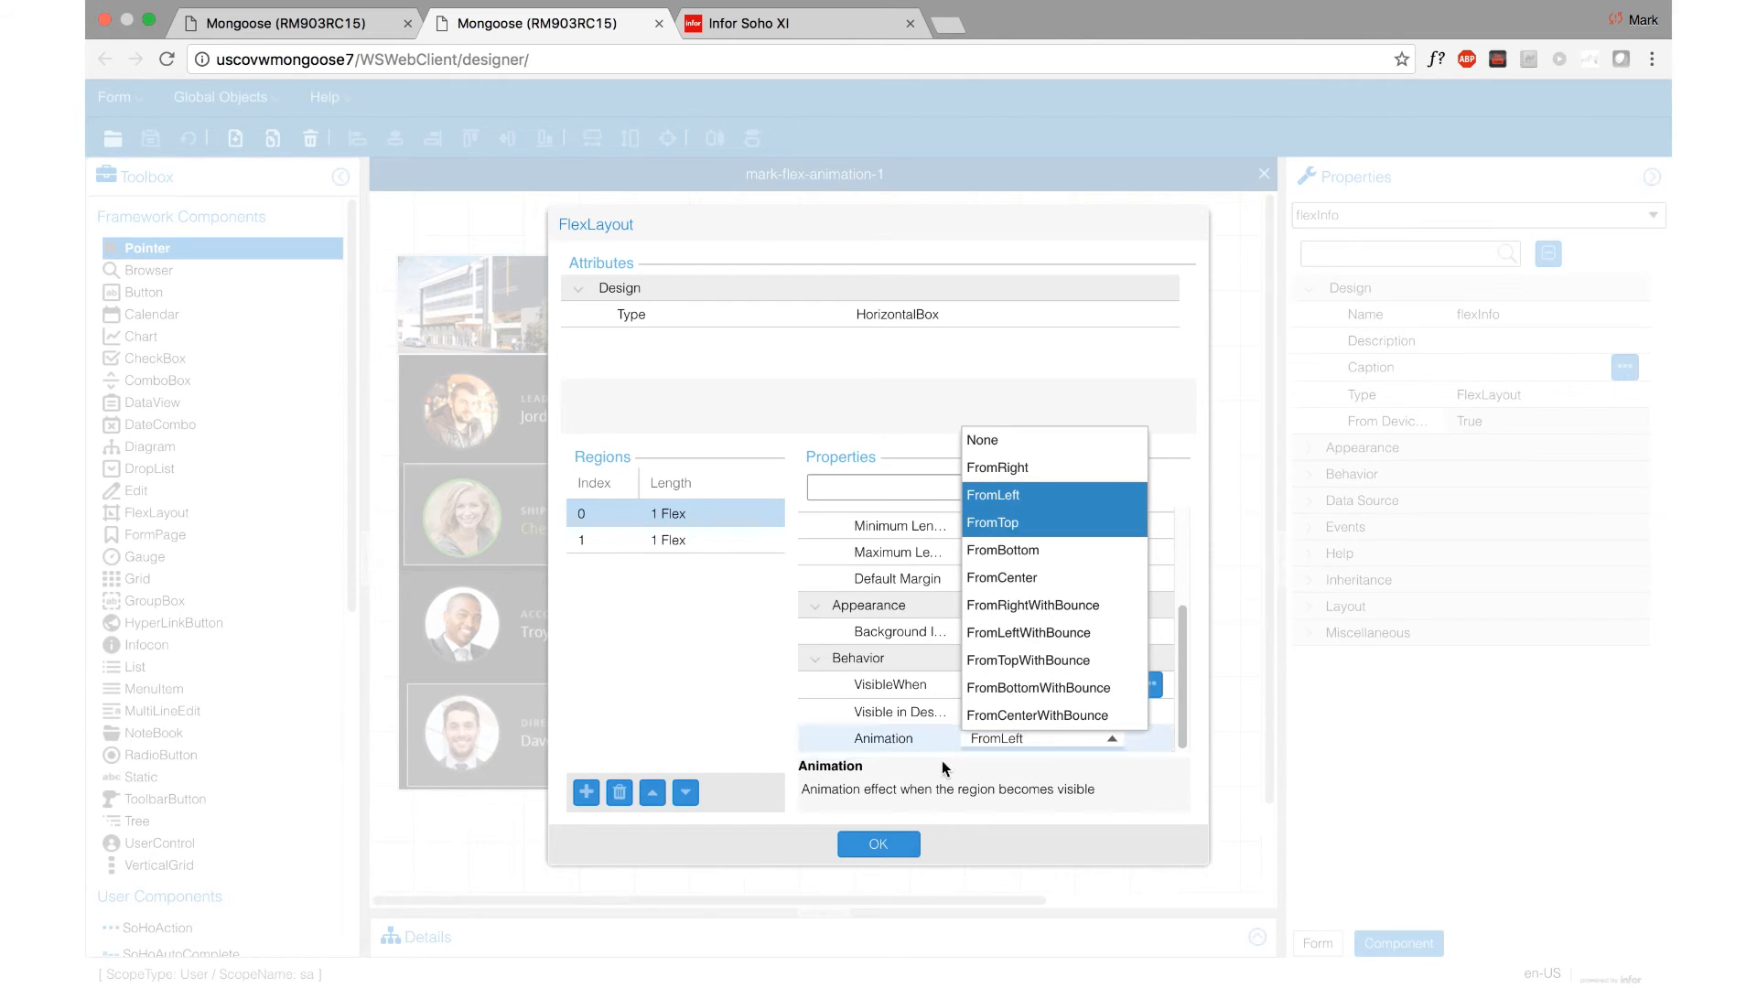
drag(1180, 634, 1180, 725)
click(866, 843)
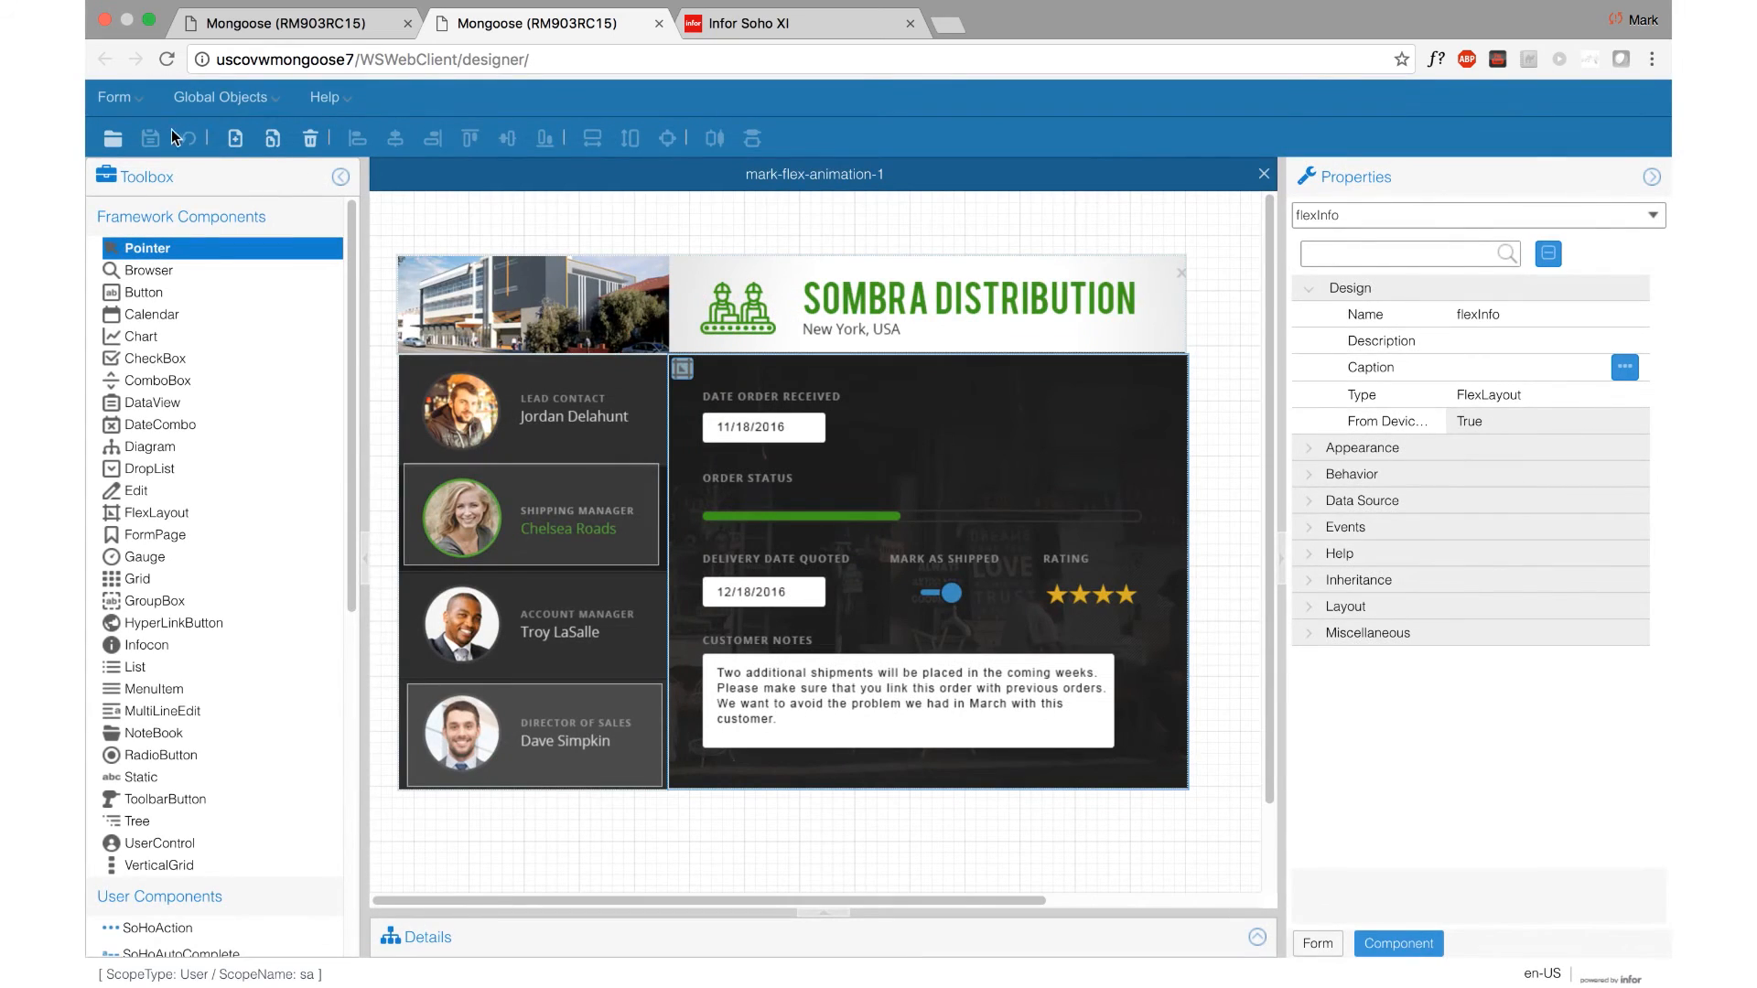
click(150, 138)
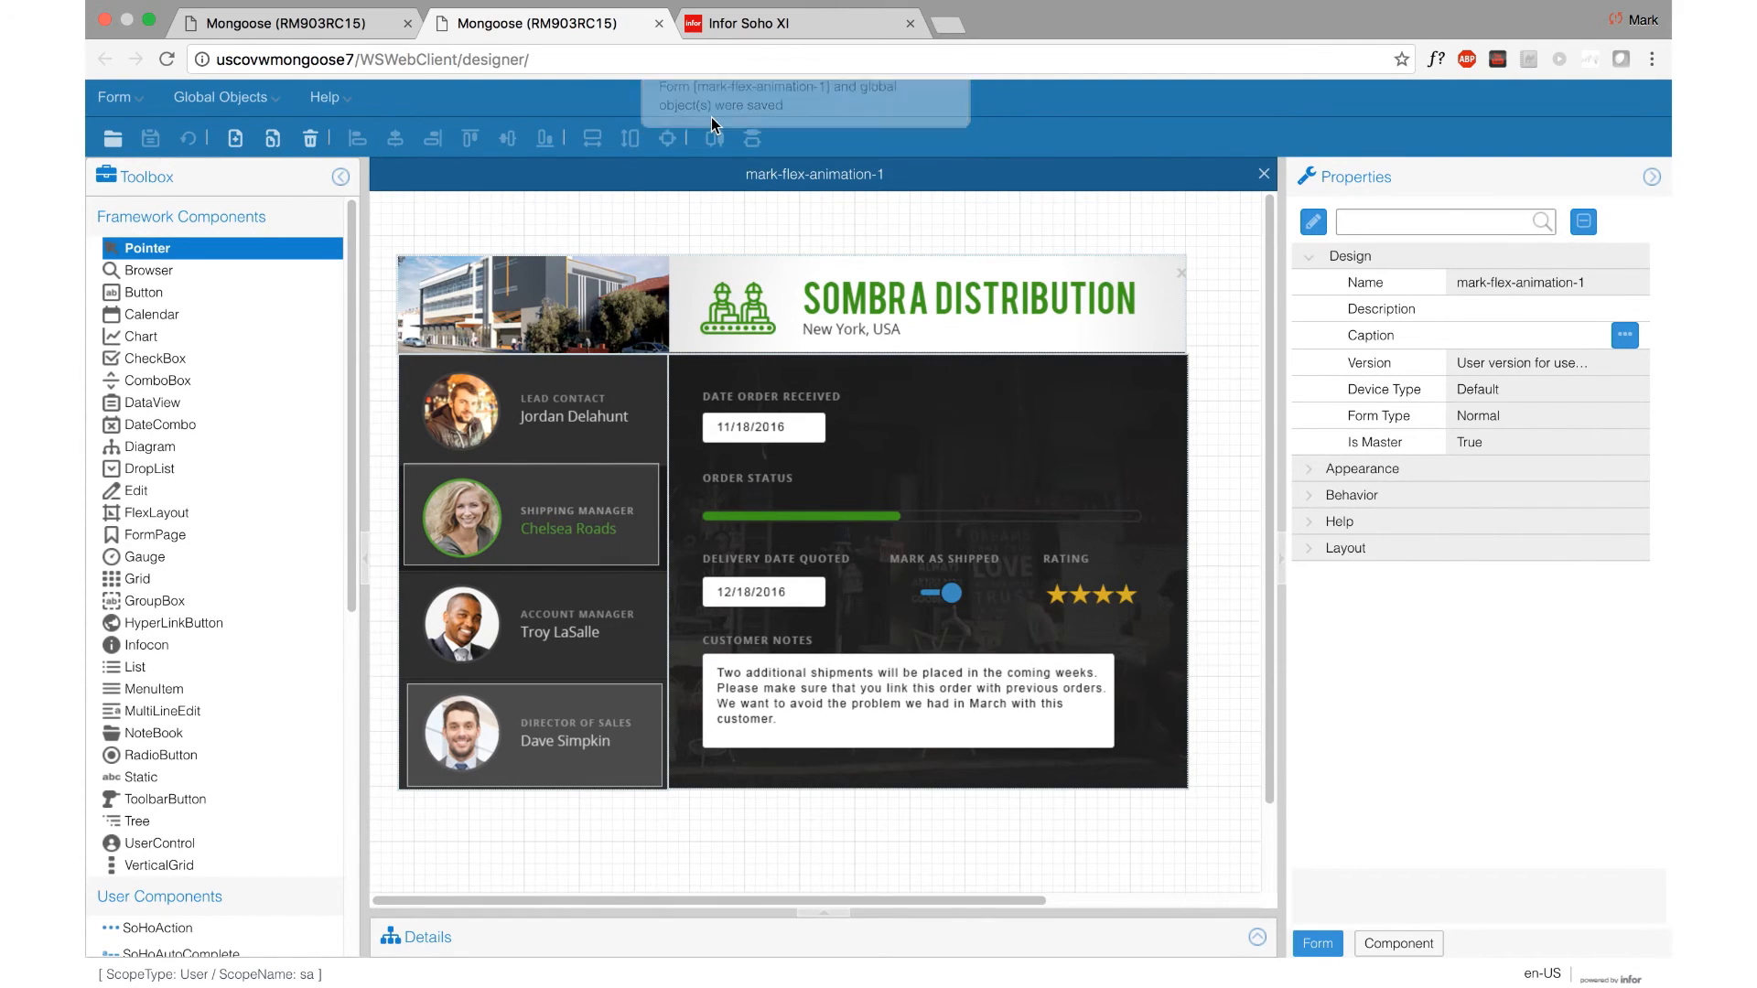
Step: In the Mongoose web client, close mark-flex-animation-1, unload all global form objects and reopen the form
click(339, 28)
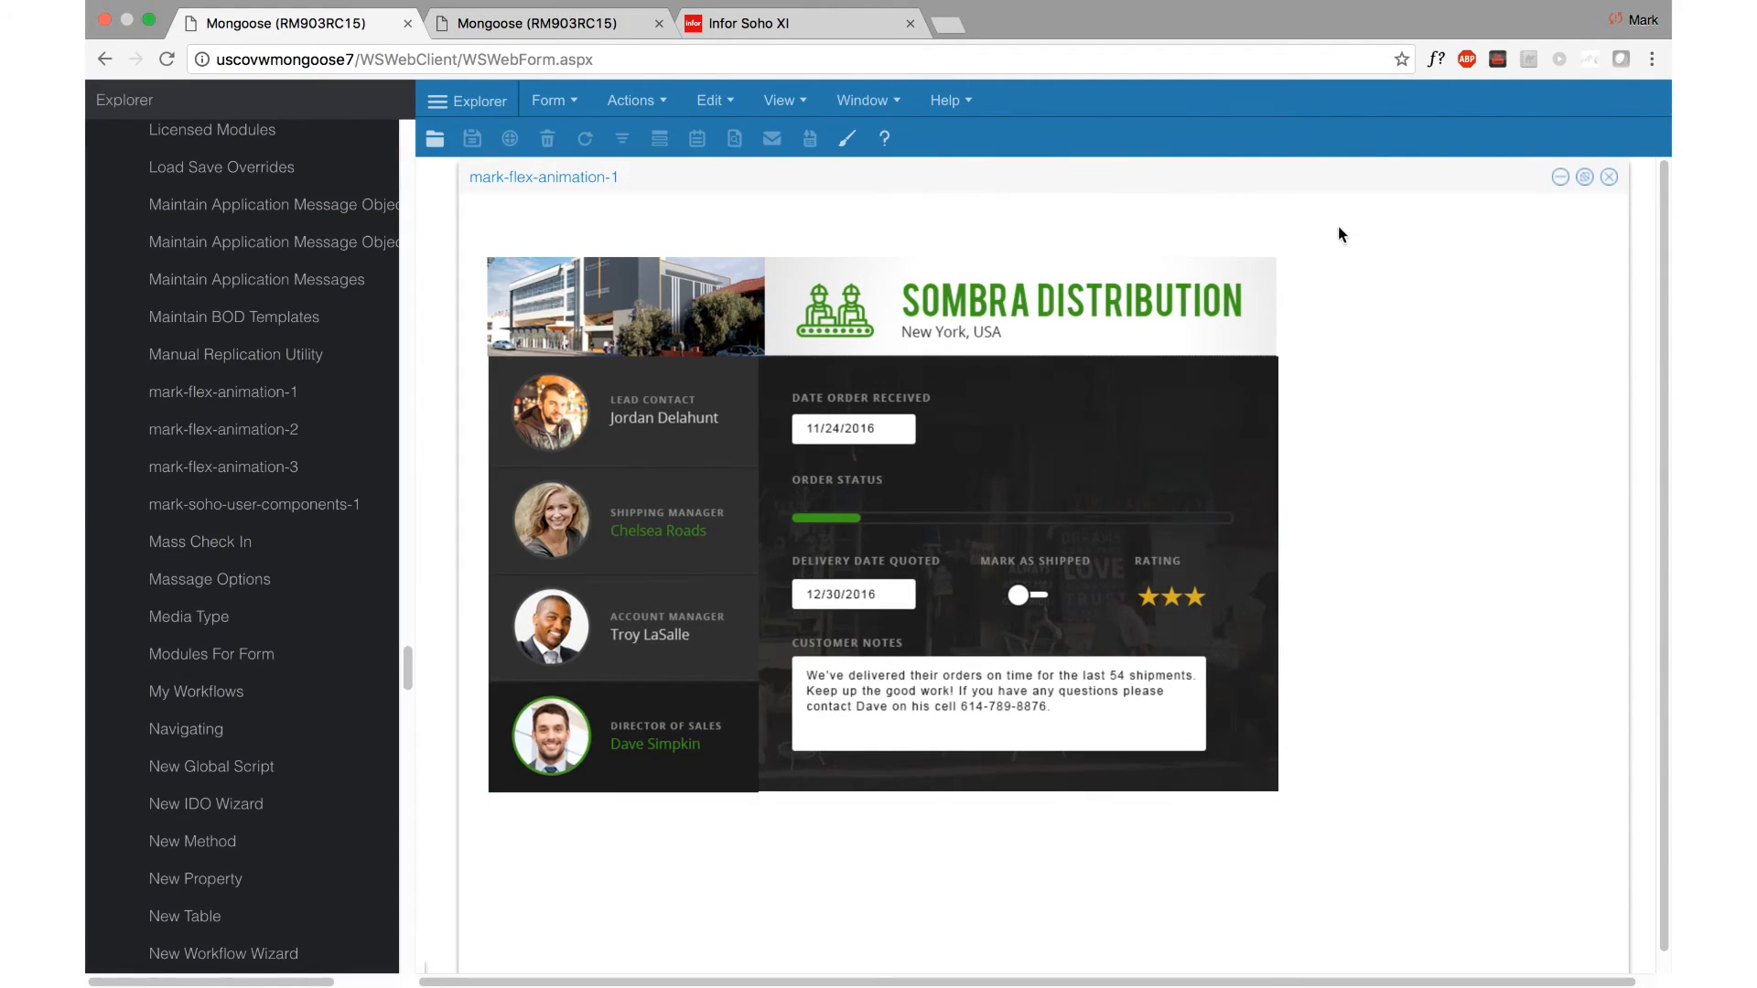
click(1608, 177)
click(559, 100)
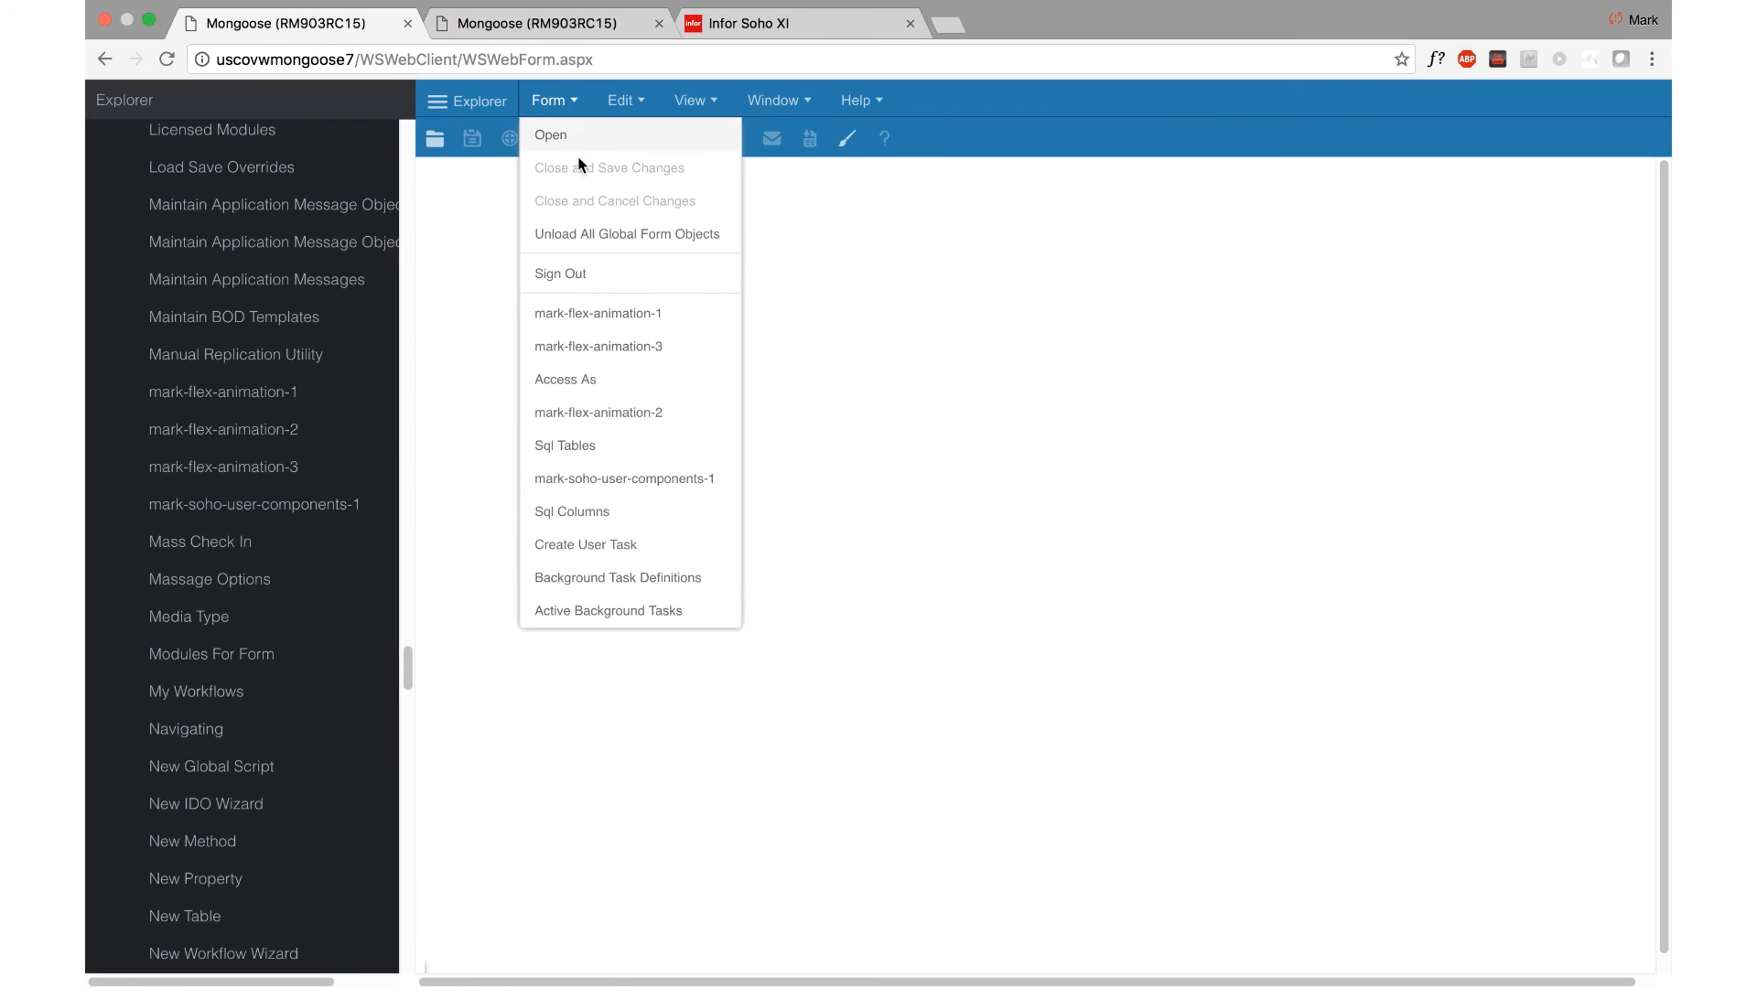
click(580, 233)
click(558, 103)
click(591, 315)
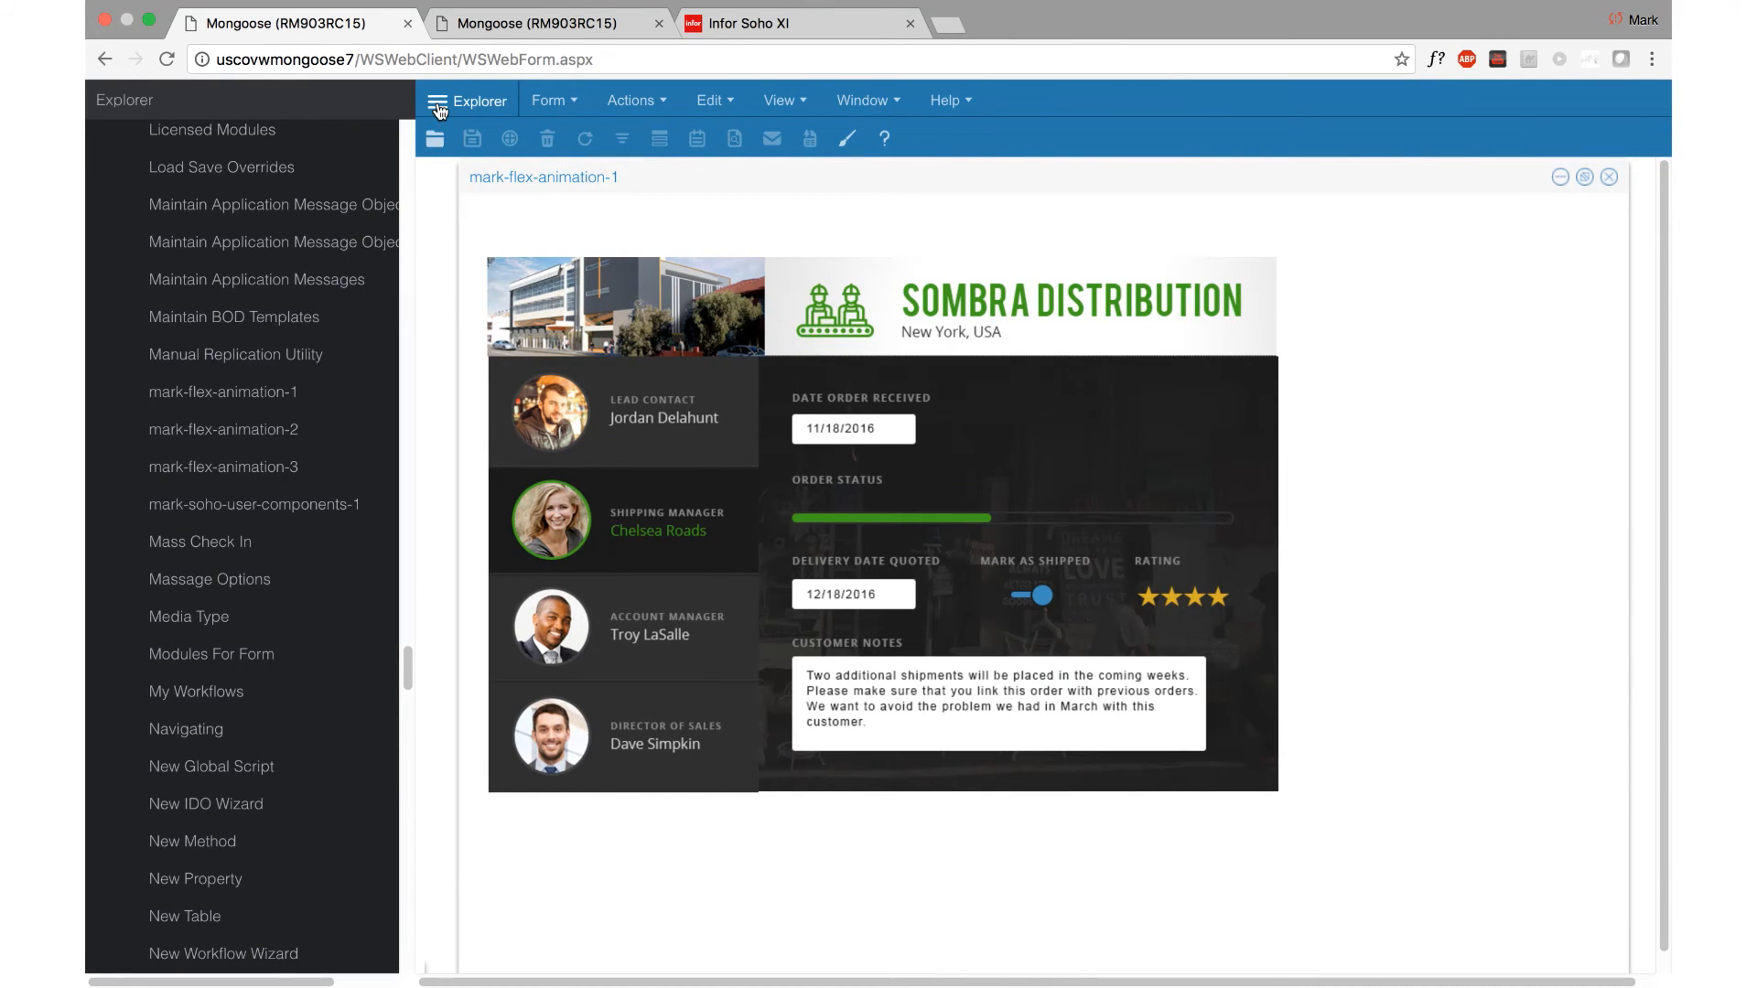
Step: Hide the Explorer and test the transitions by selecting the Director of Sales contact and returning to the Shipping Manager
click(439, 108)
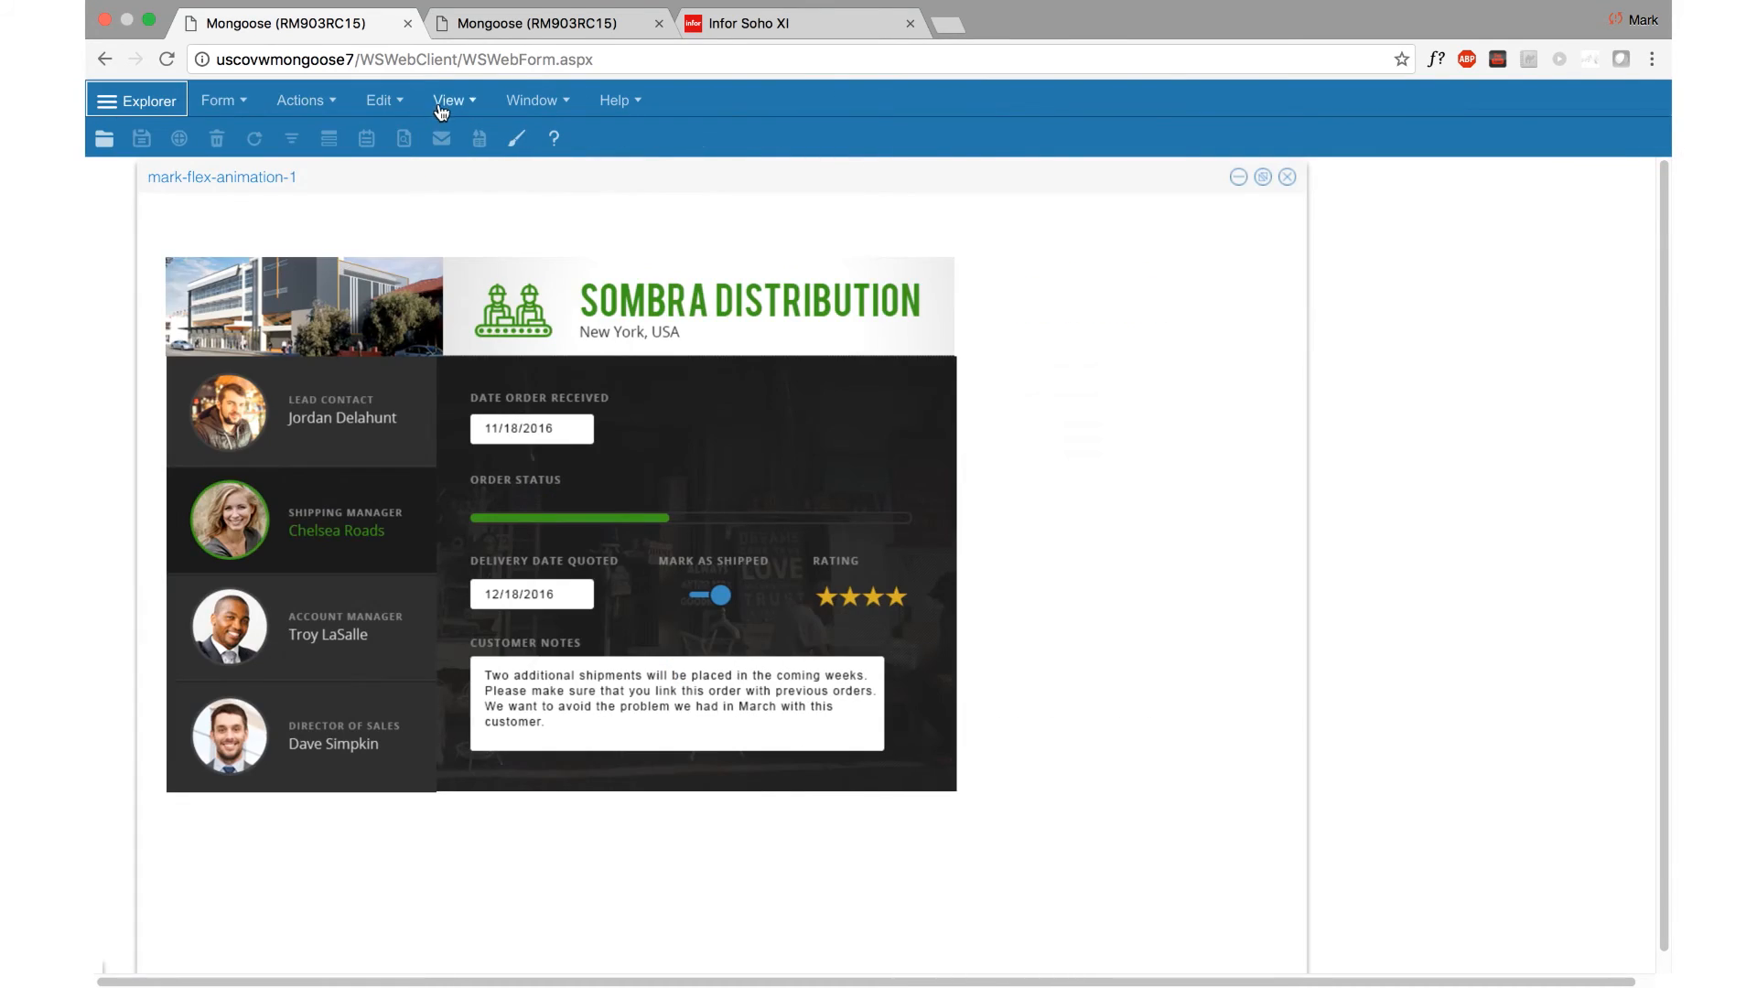
click(359, 726)
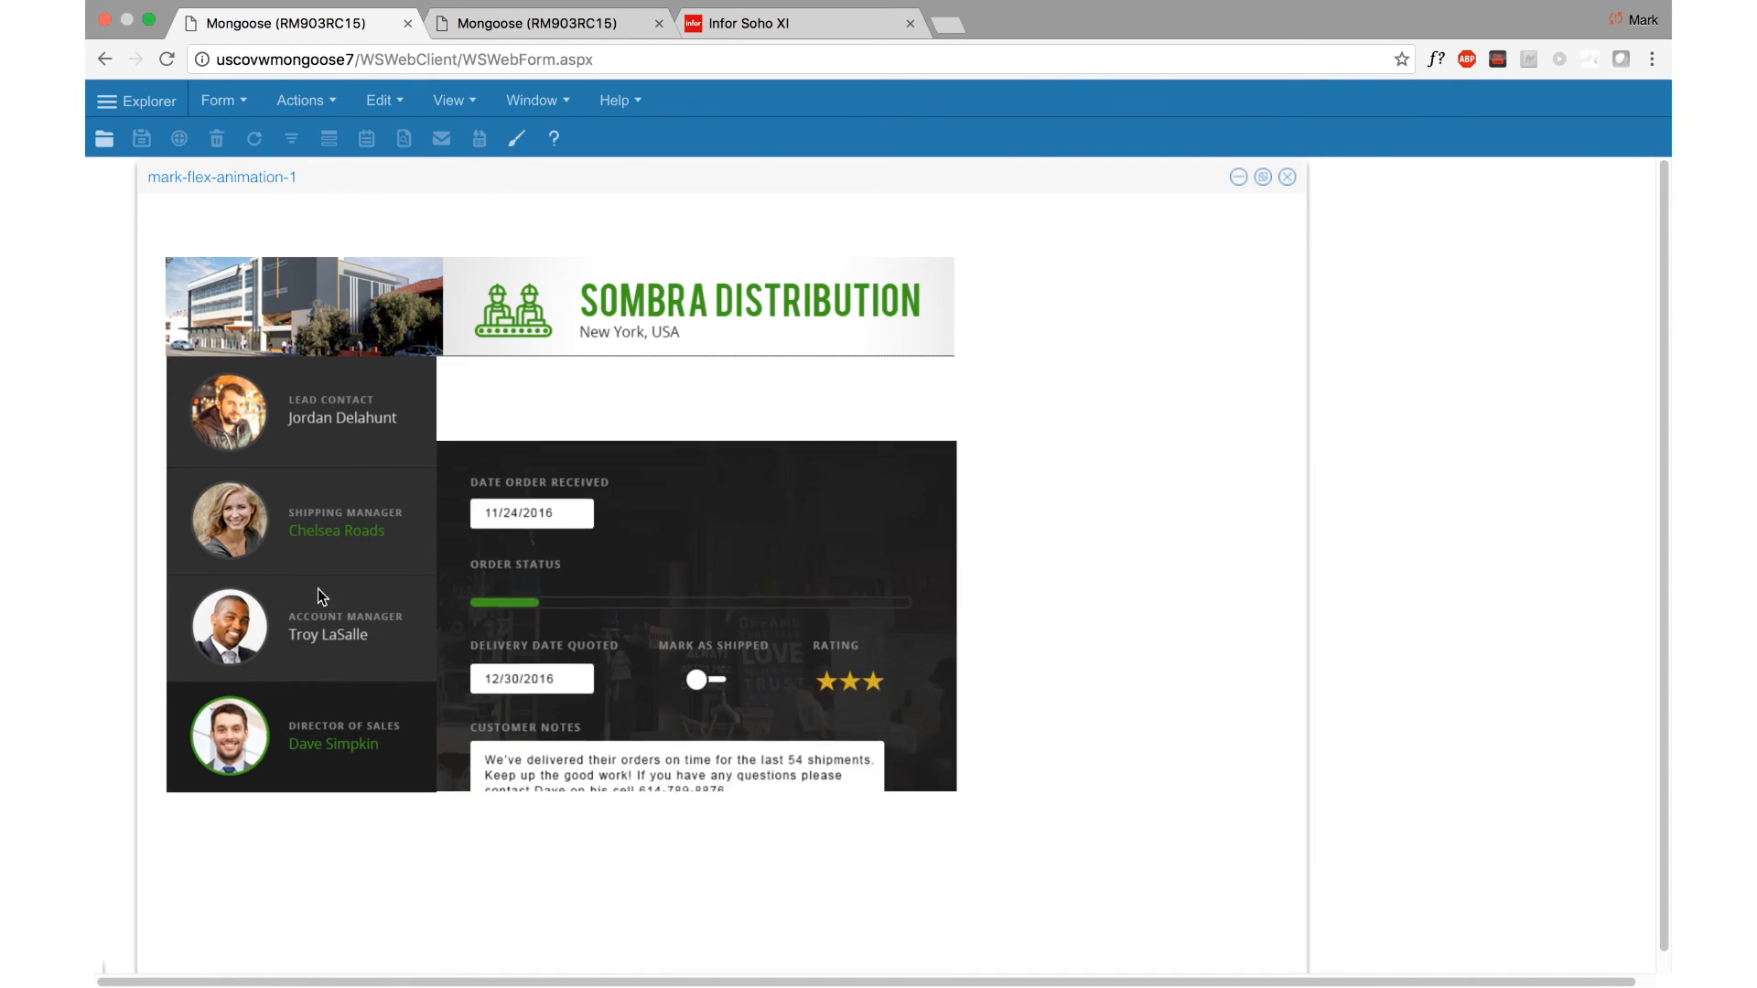
click(336, 533)
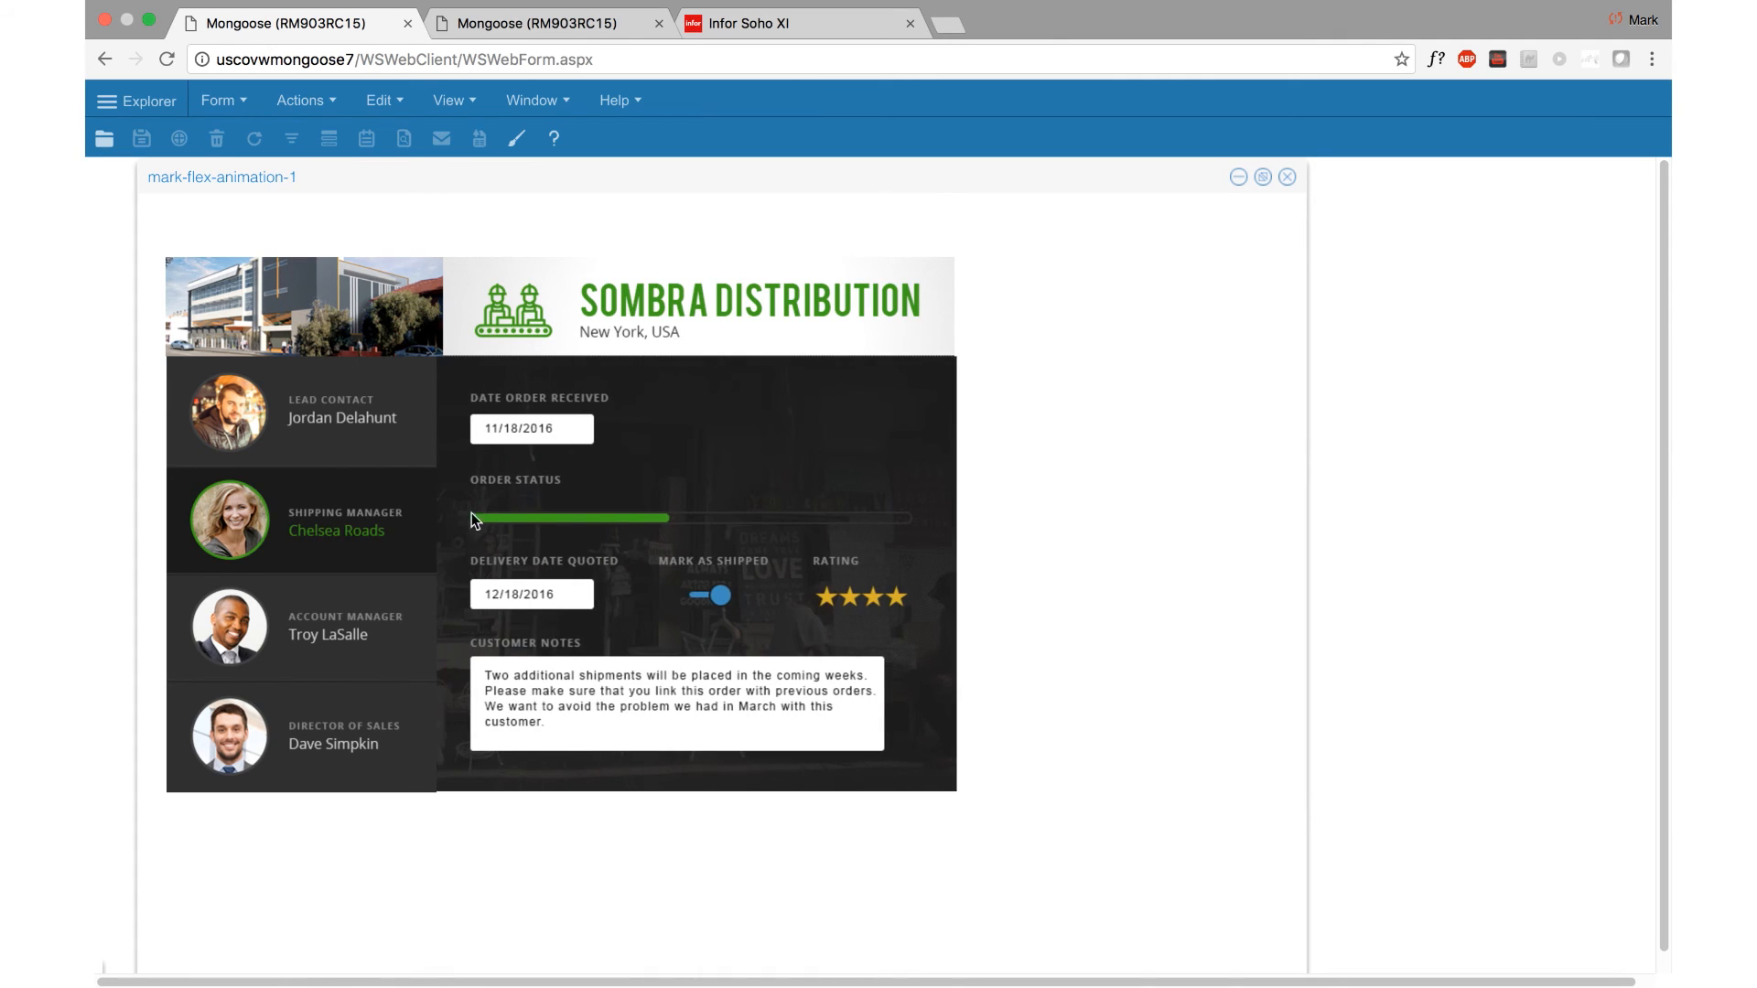